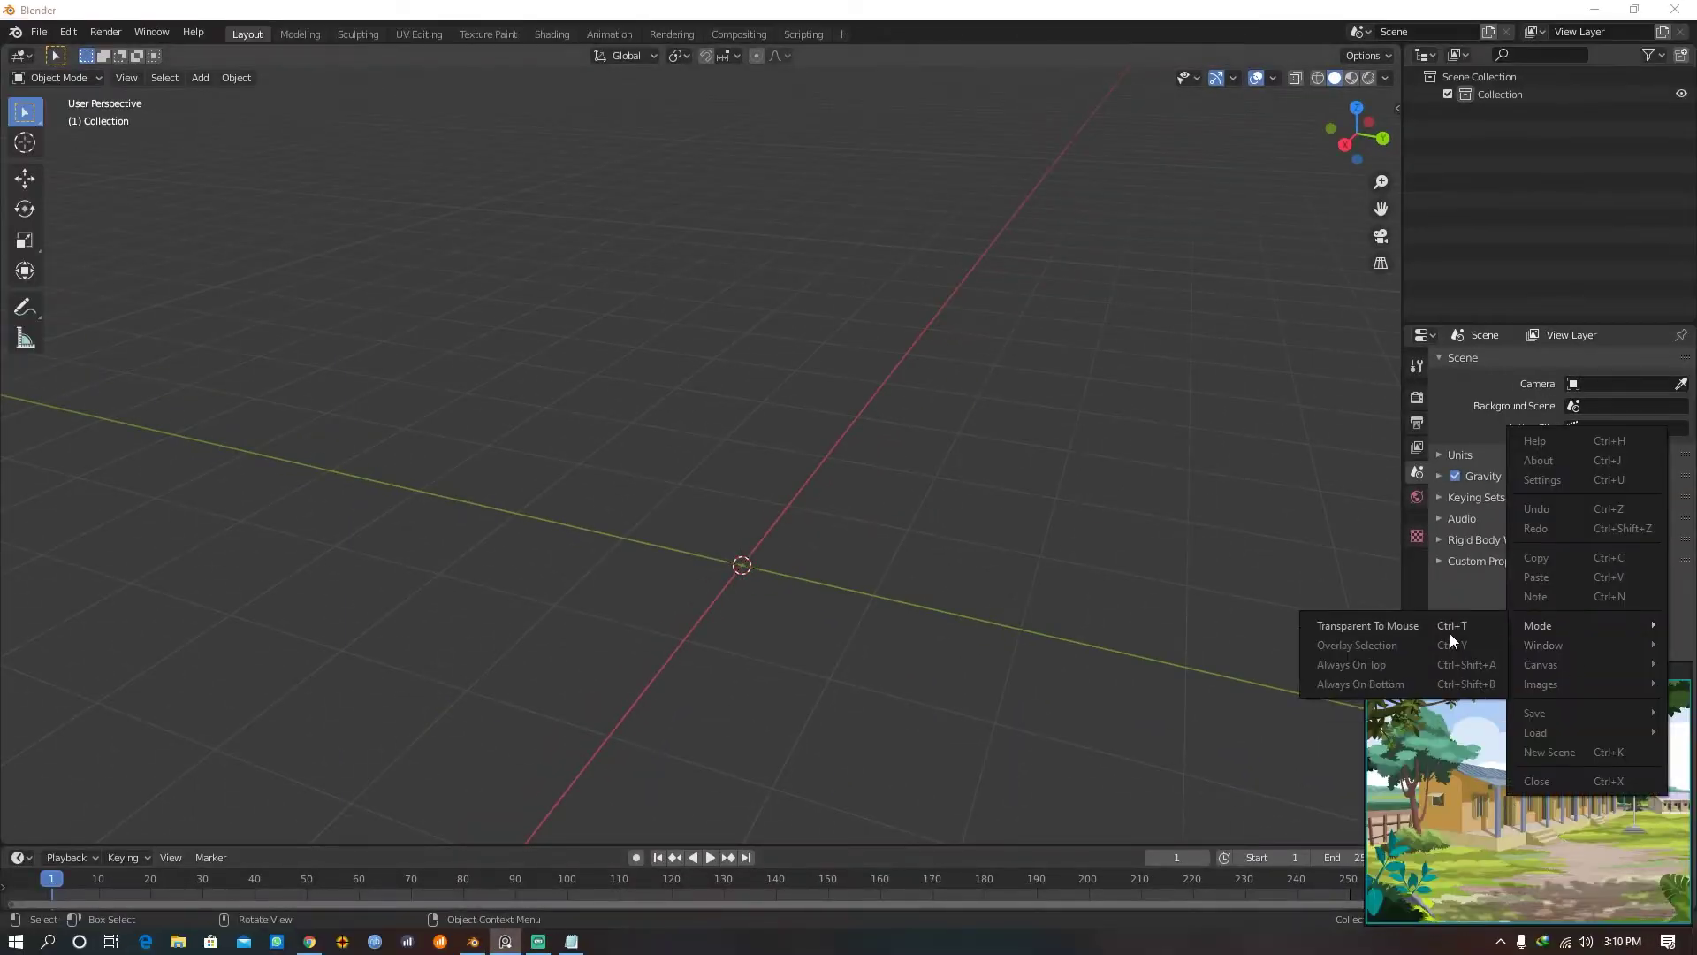
# Pin the reference picture window so it stays on top
pyautogui.click(1380, 665)
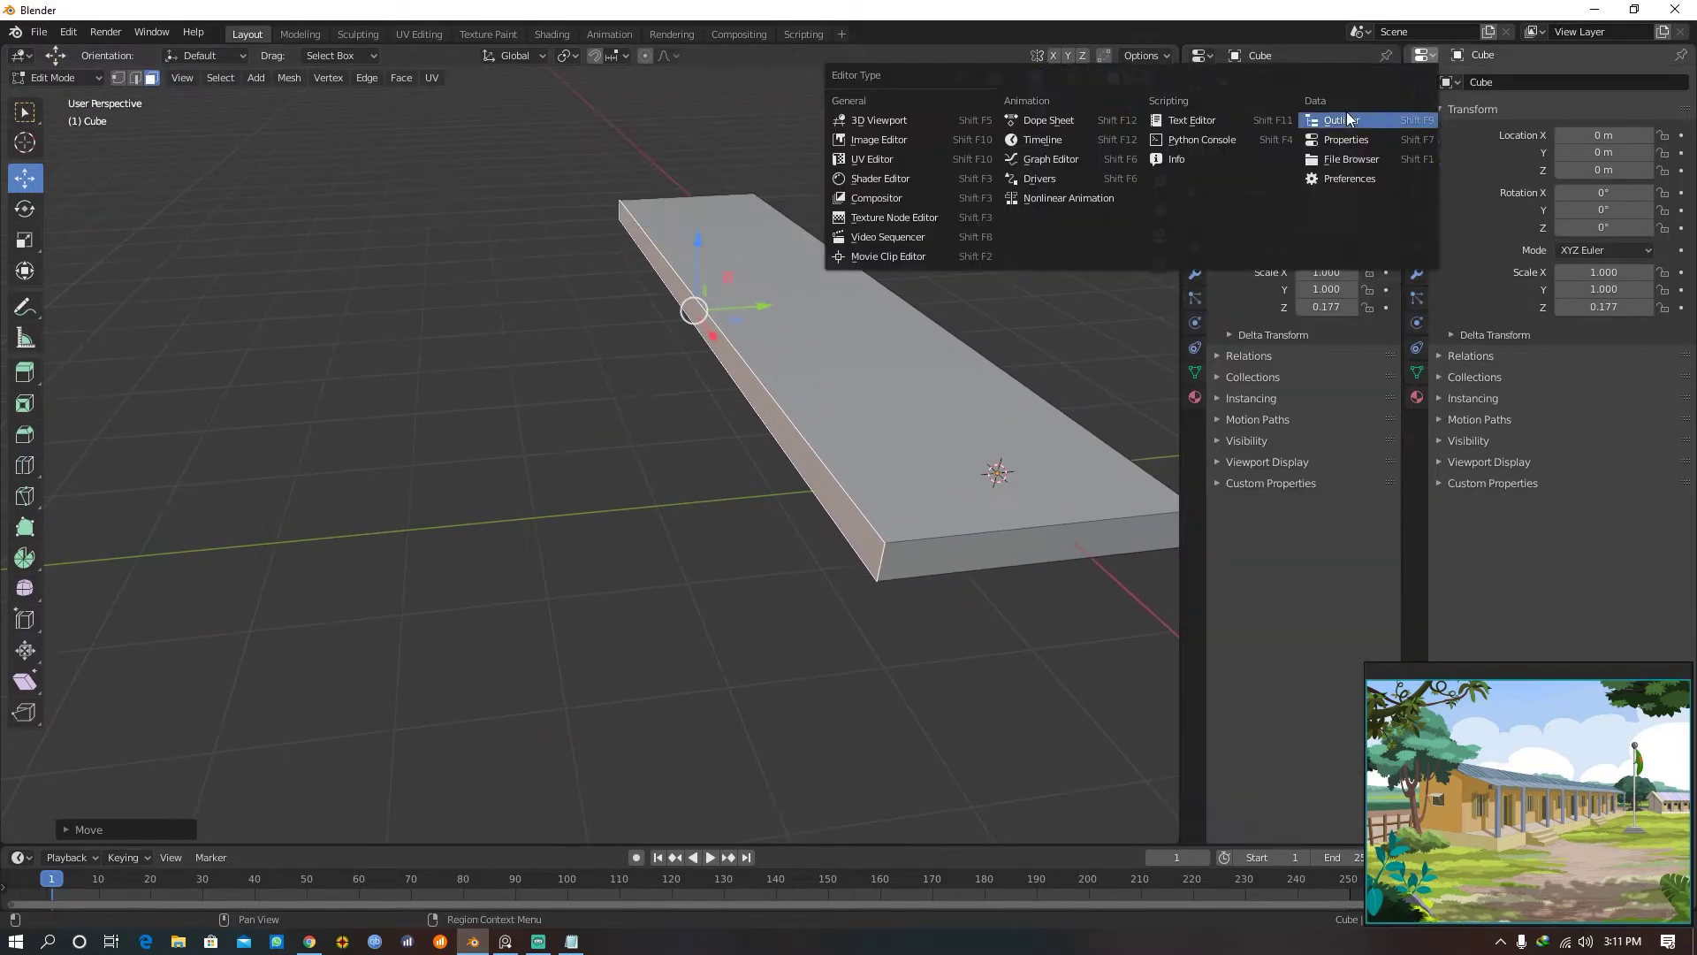
# Switch the side editor to the Outliner and raise the wall block with snapping in Right view
pyautogui.click(1158, 122)
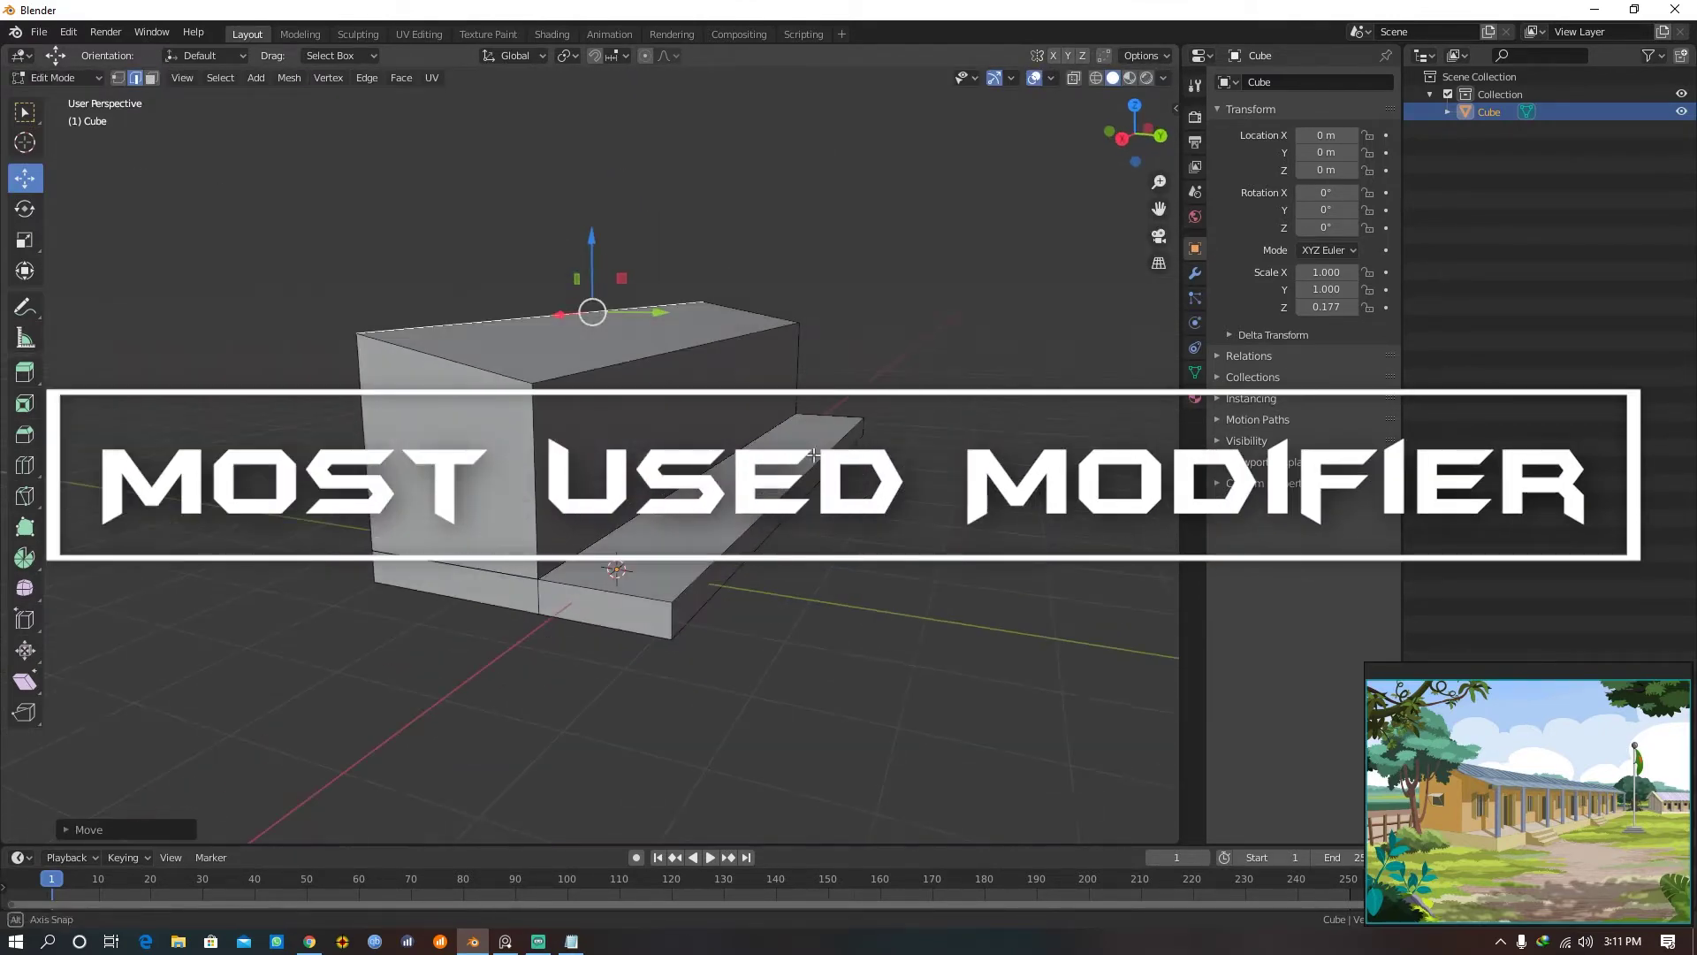
pyautogui.press('KP_3')
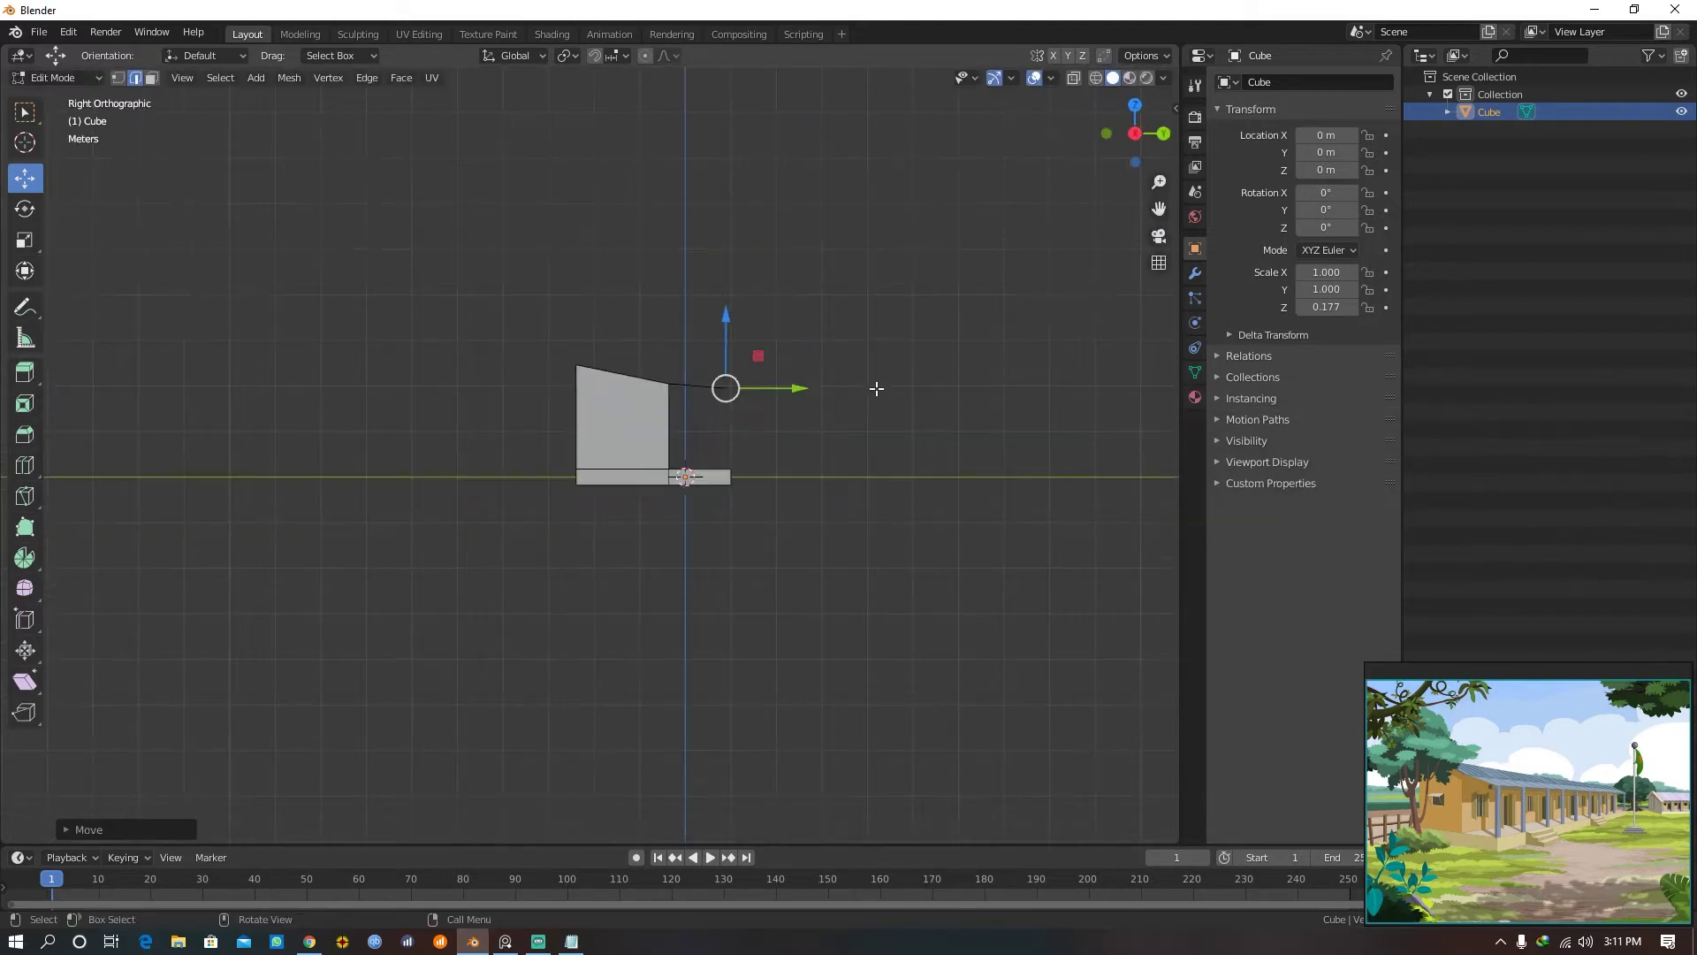
pyautogui.scroll(4, 875, 386)
pyautogui.hotkey('shift', 'Tab')
pyautogui.click(701, 503)
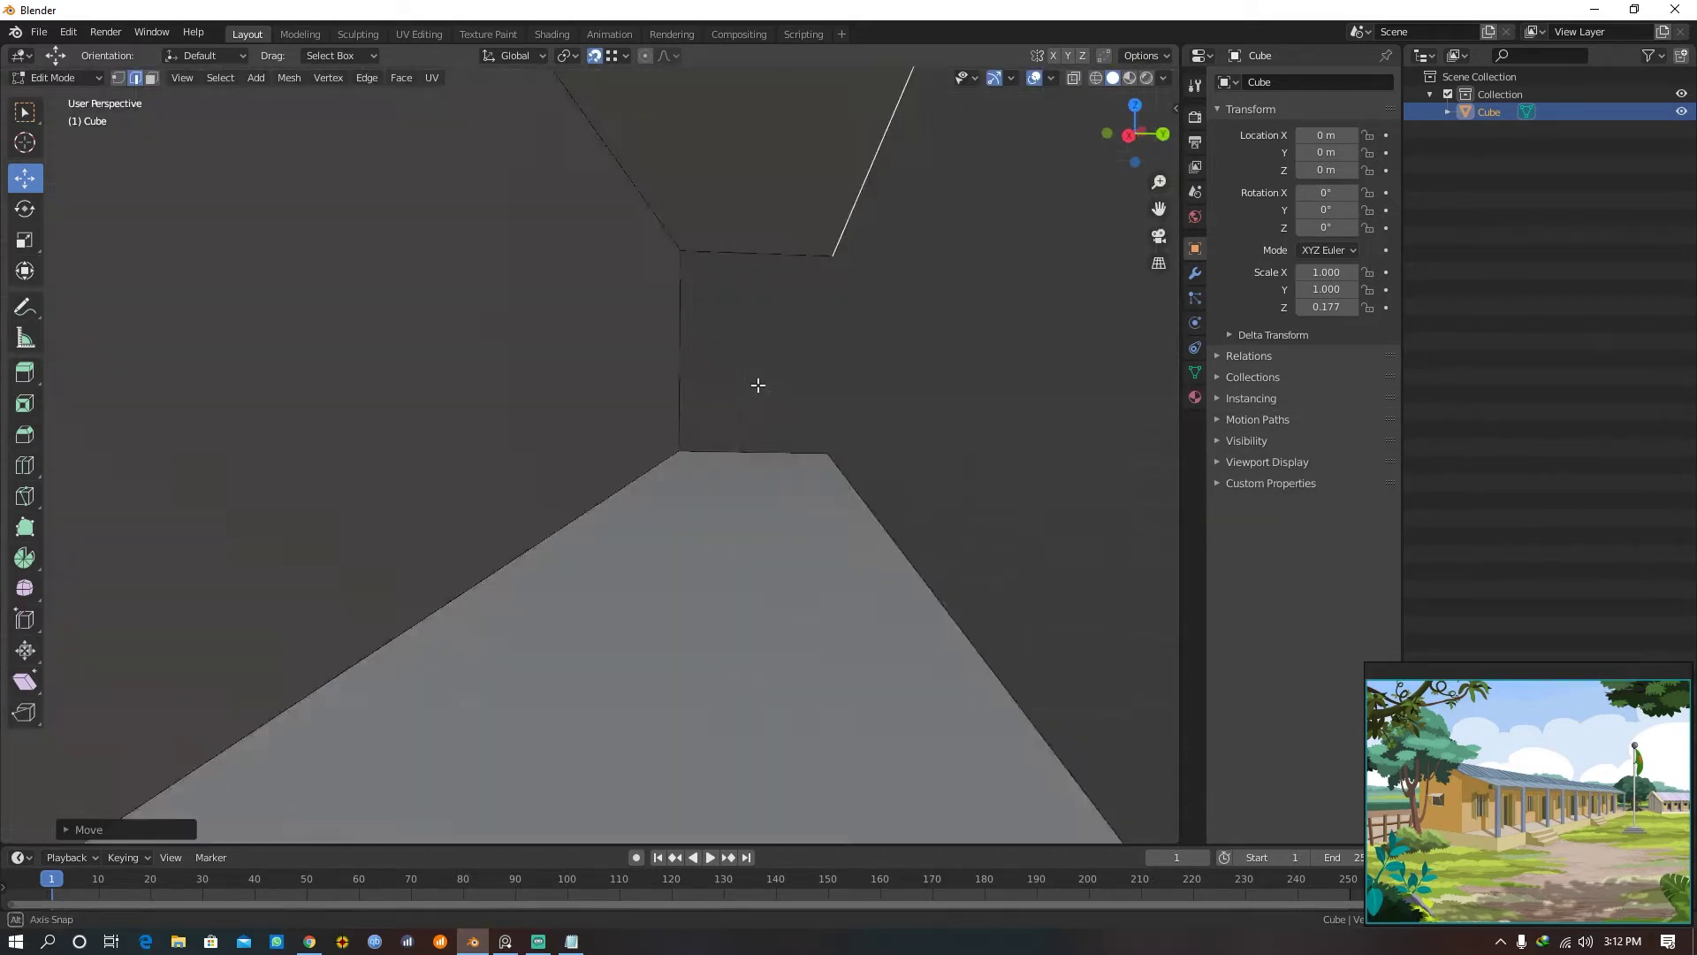
pyautogui.moveTo(702, 502); pyautogui.dragTo(595, 496, button='middle')
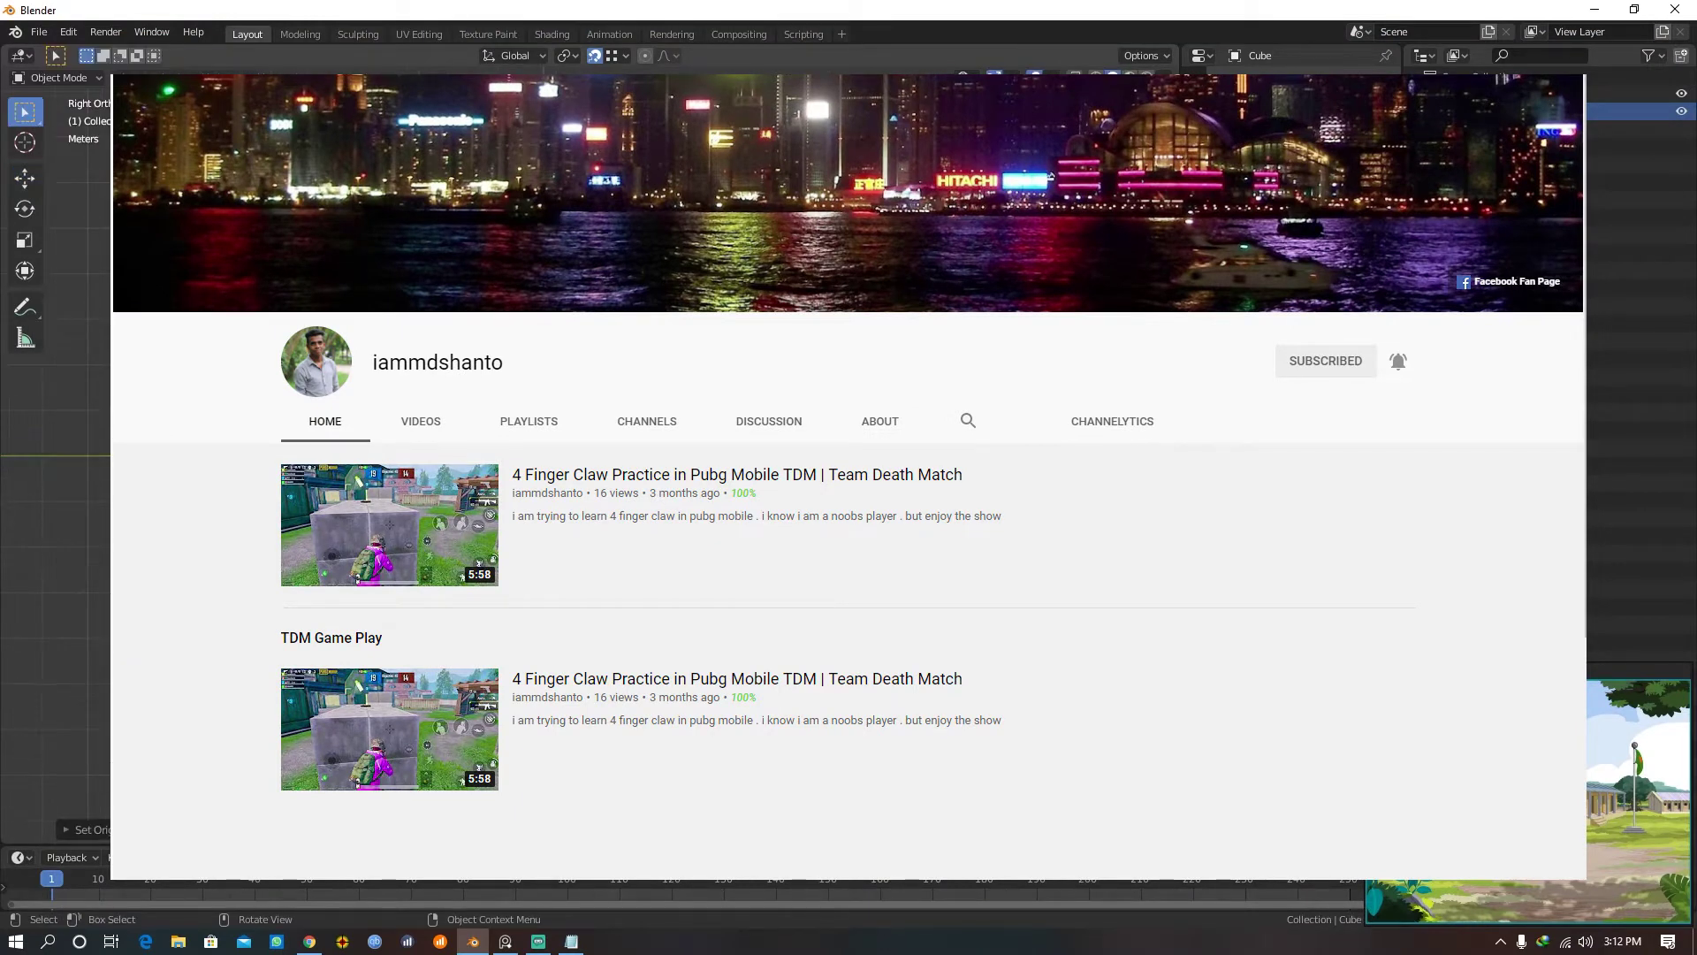
# Shape Cube.001 with a new edge loop and an extrusion
pyautogui.moveTo(53, 530); pyautogui.dragTo(53, 611, button='middle')
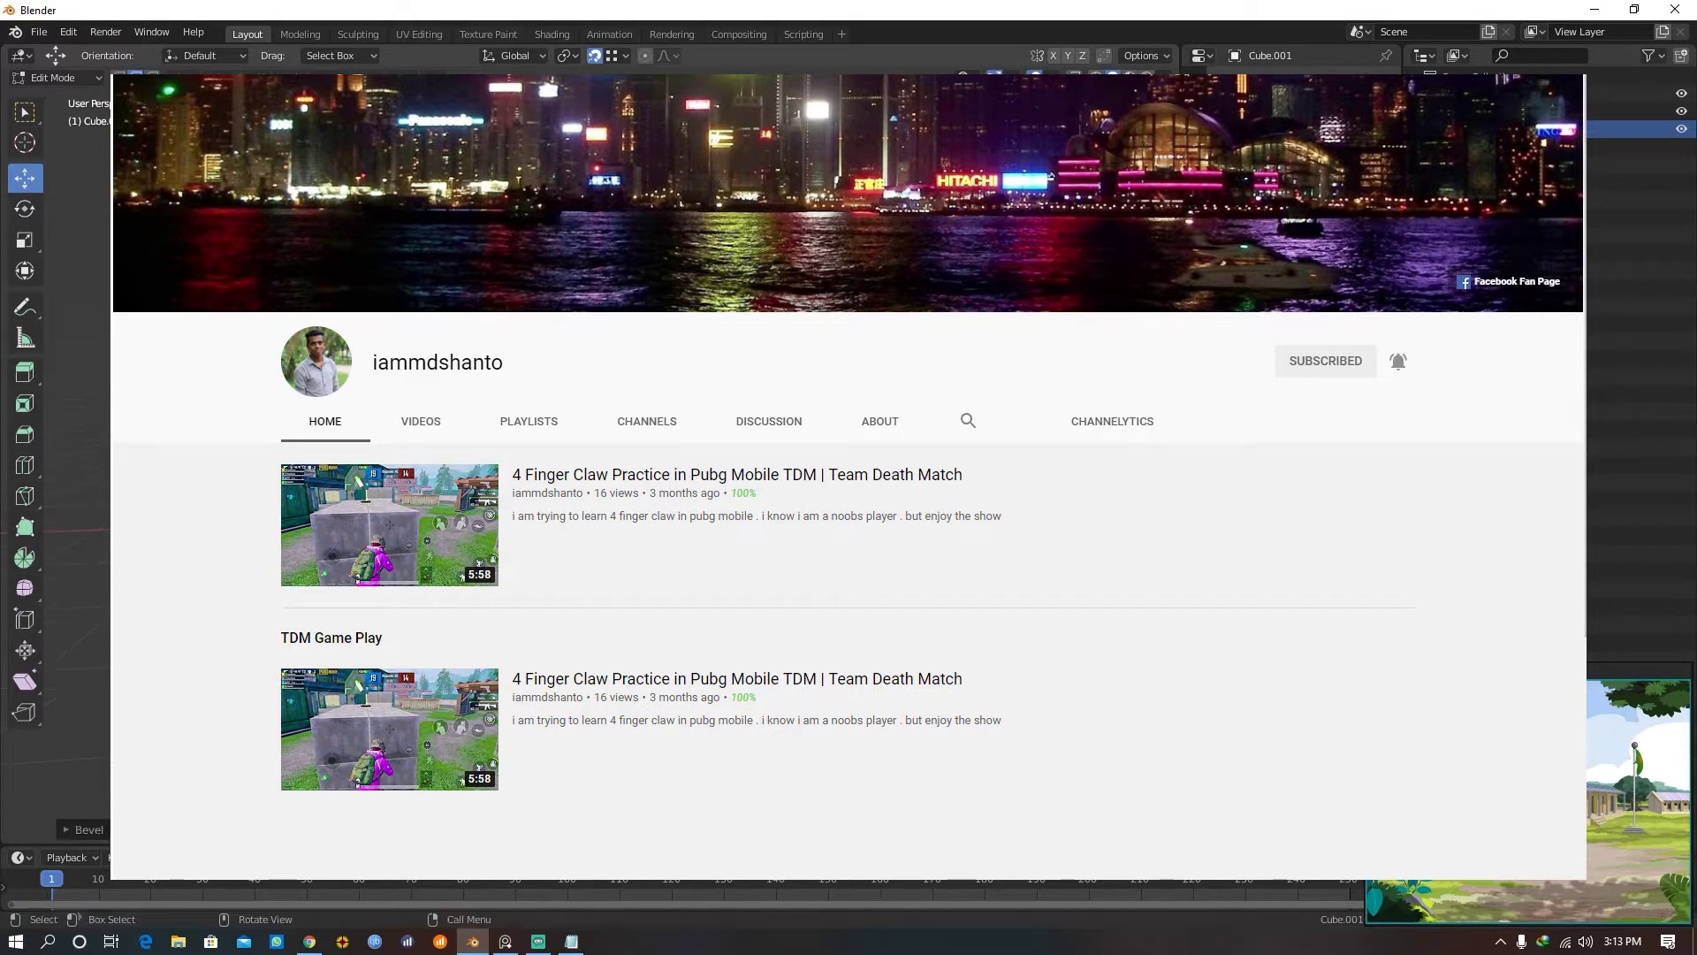
pyautogui.press('g')
pyautogui.press('g')
pyautogui.press('e')
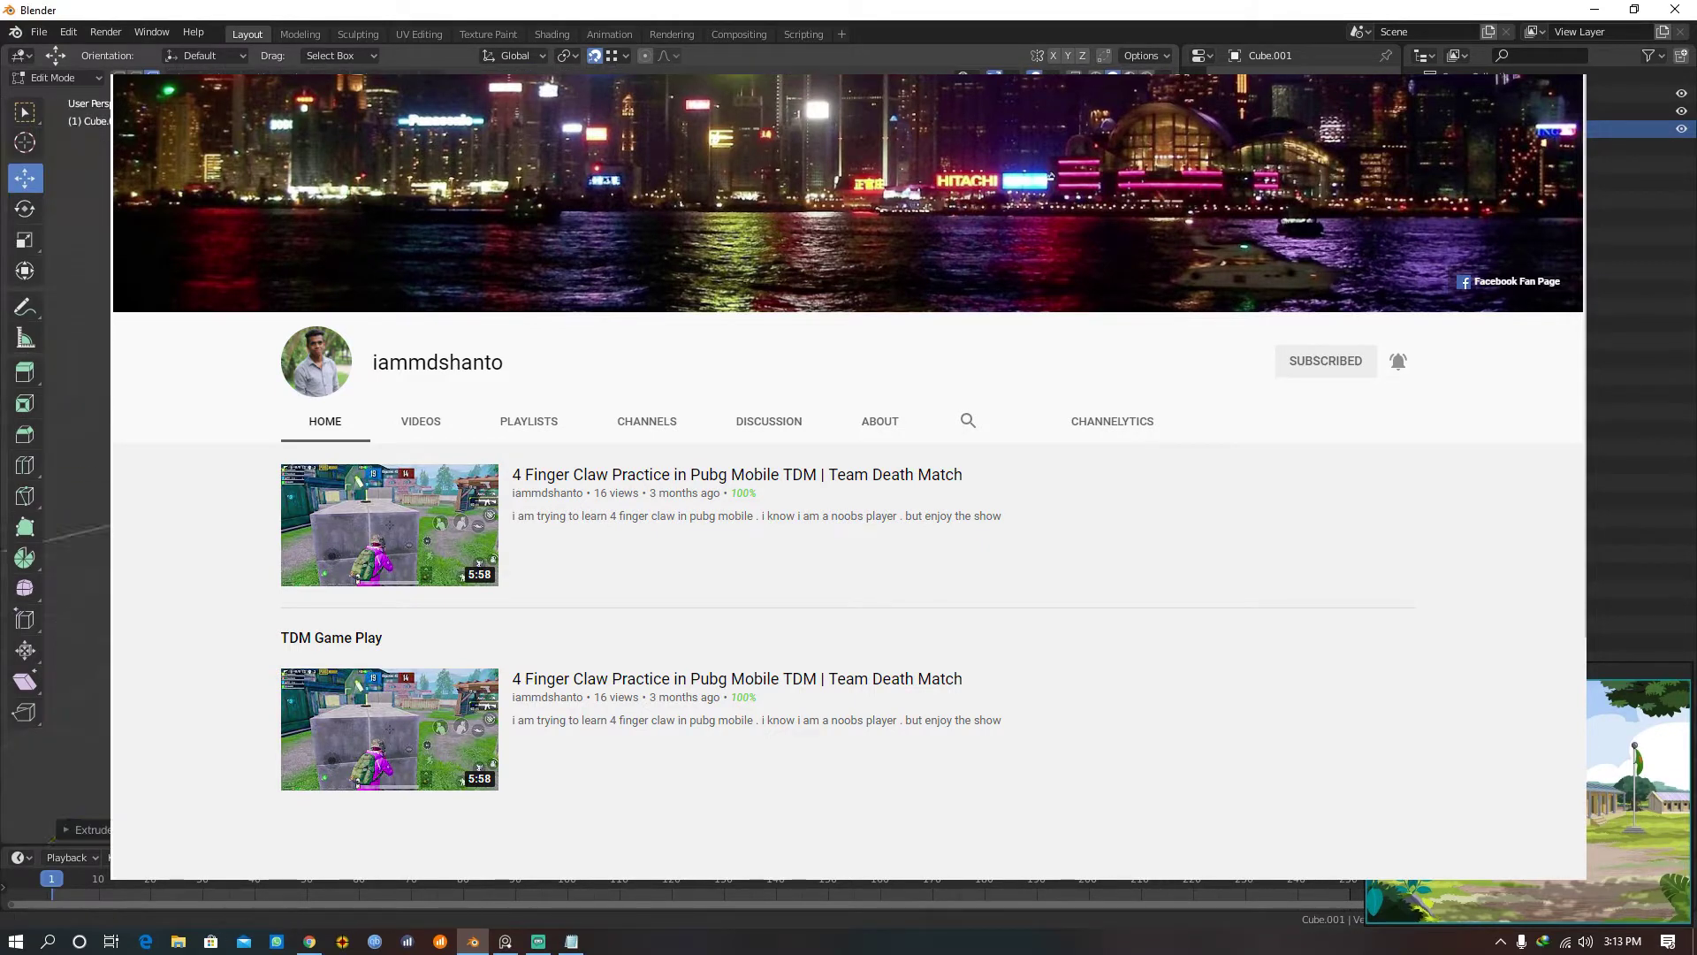
pyautogui.hotkey('ctrl', 'z')
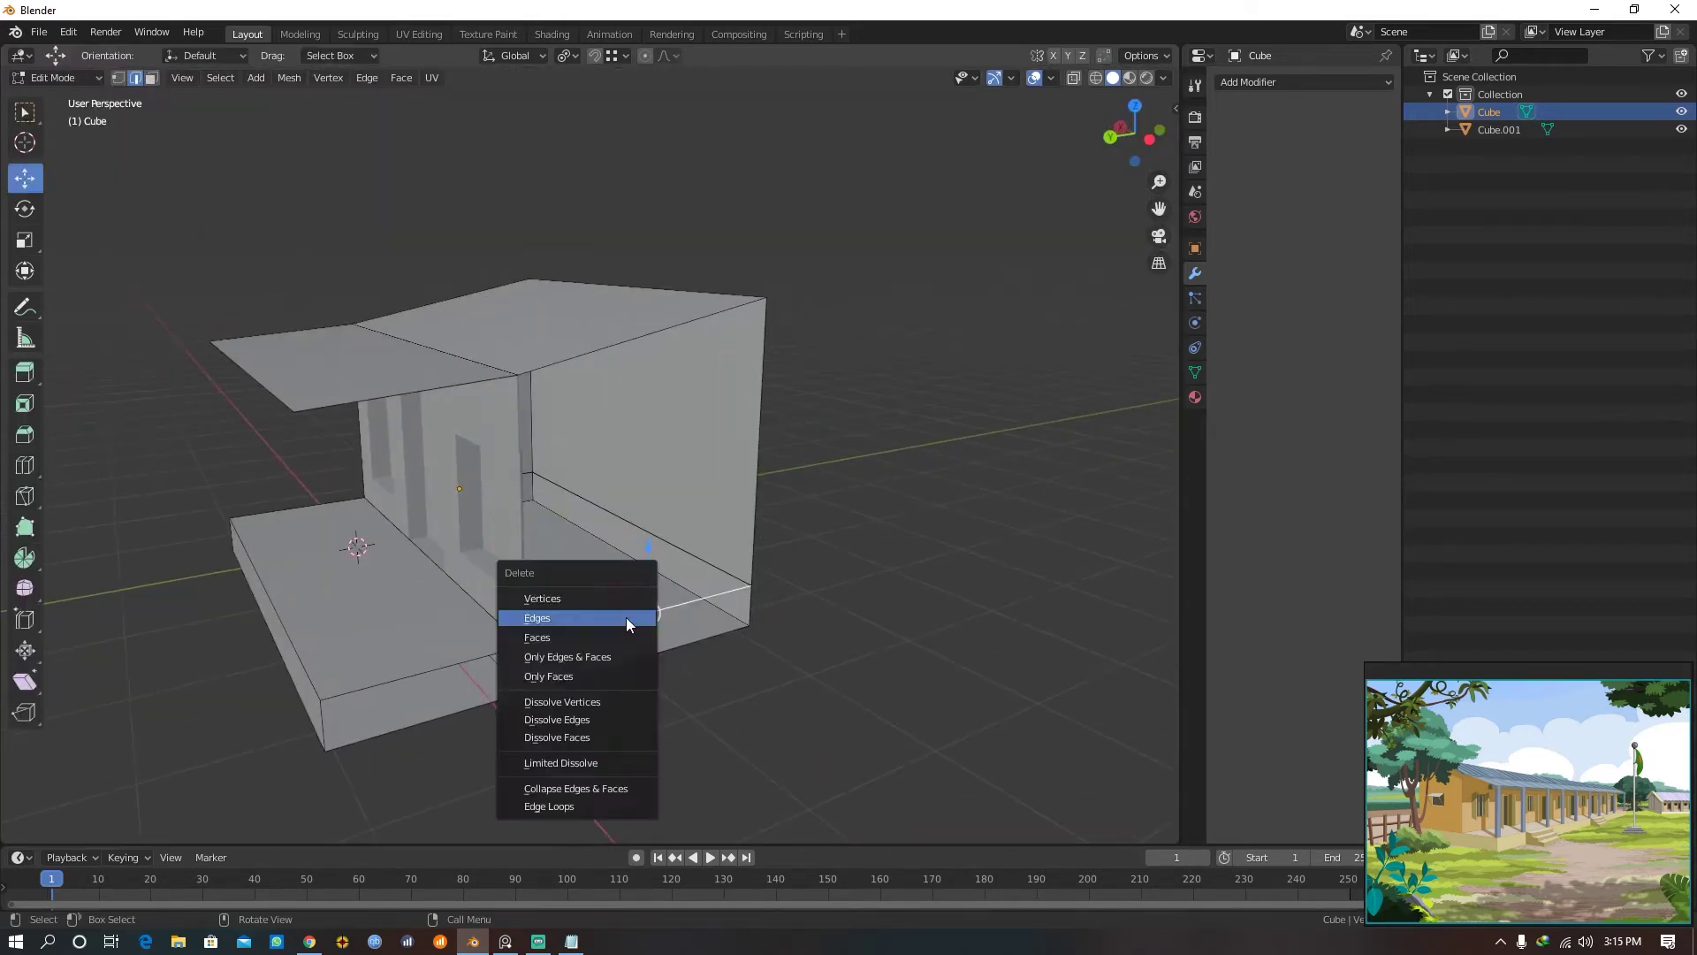
# Add a camera, view through it and position it to frame the building row
pyautogui.press('Tab')
pyautogui.moveTo(728, 630); pyautogui.dragTo(765, 507, button='middle')
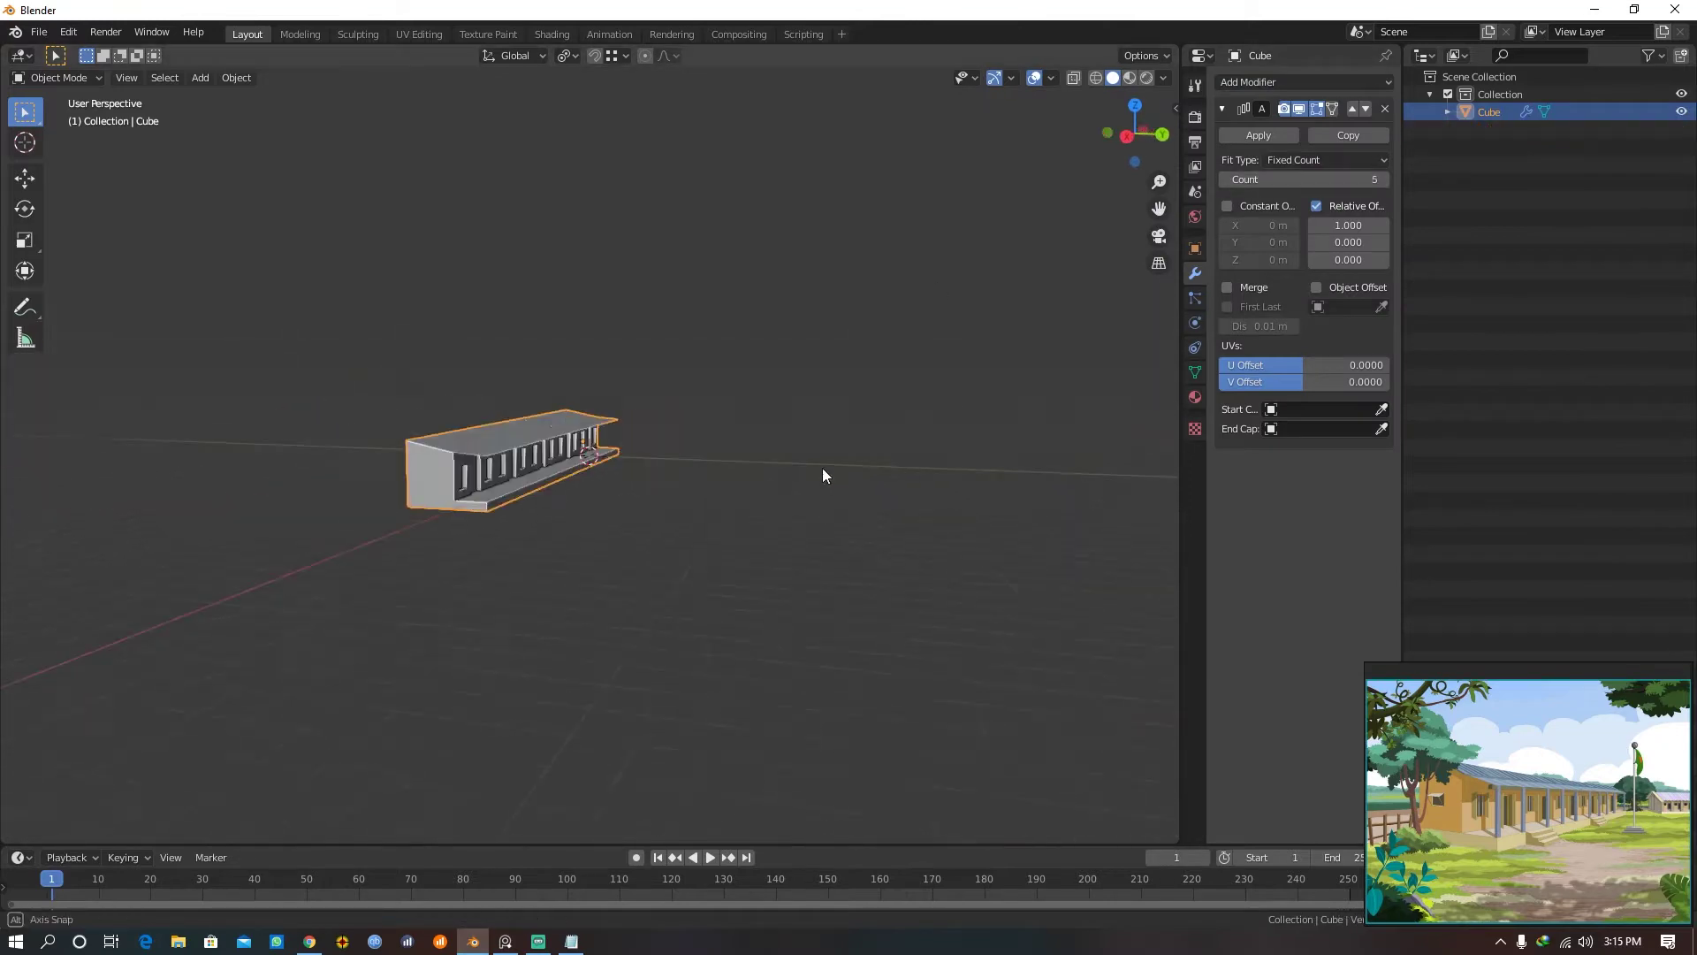
pyautogui.hotkey('shift', 'a')
pyautogui.click(623, 801)
pyautogui.press('KP_0')
pyautogui.press('g')
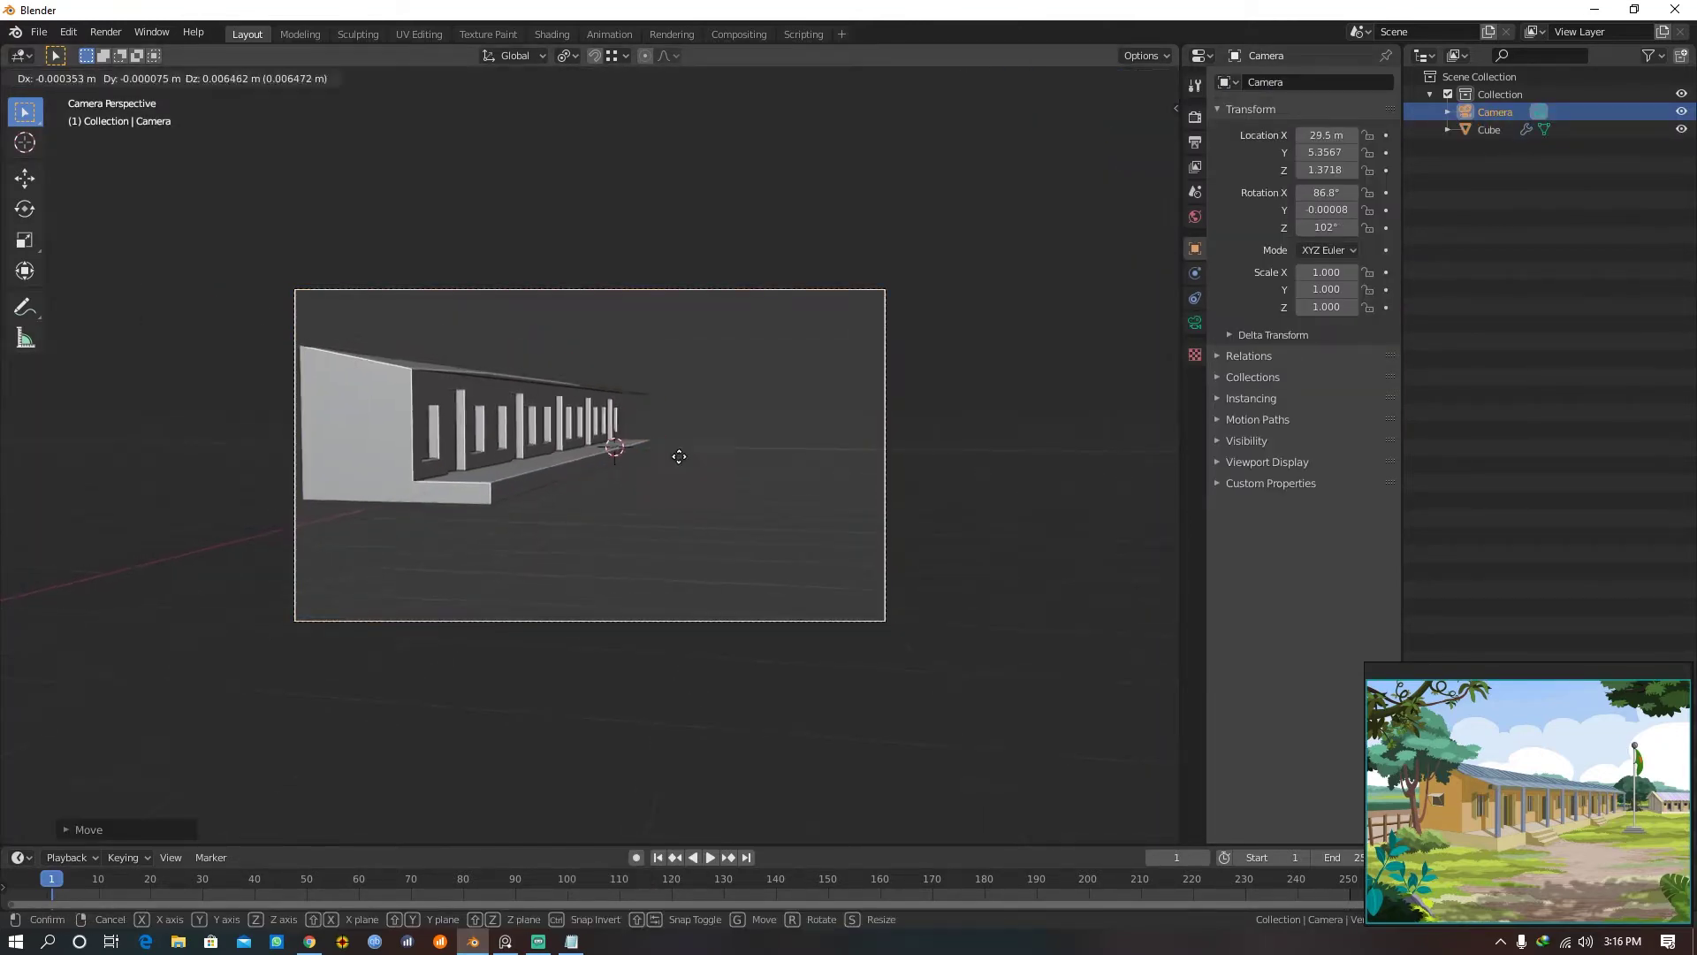
pyautogui.click(655, 553)
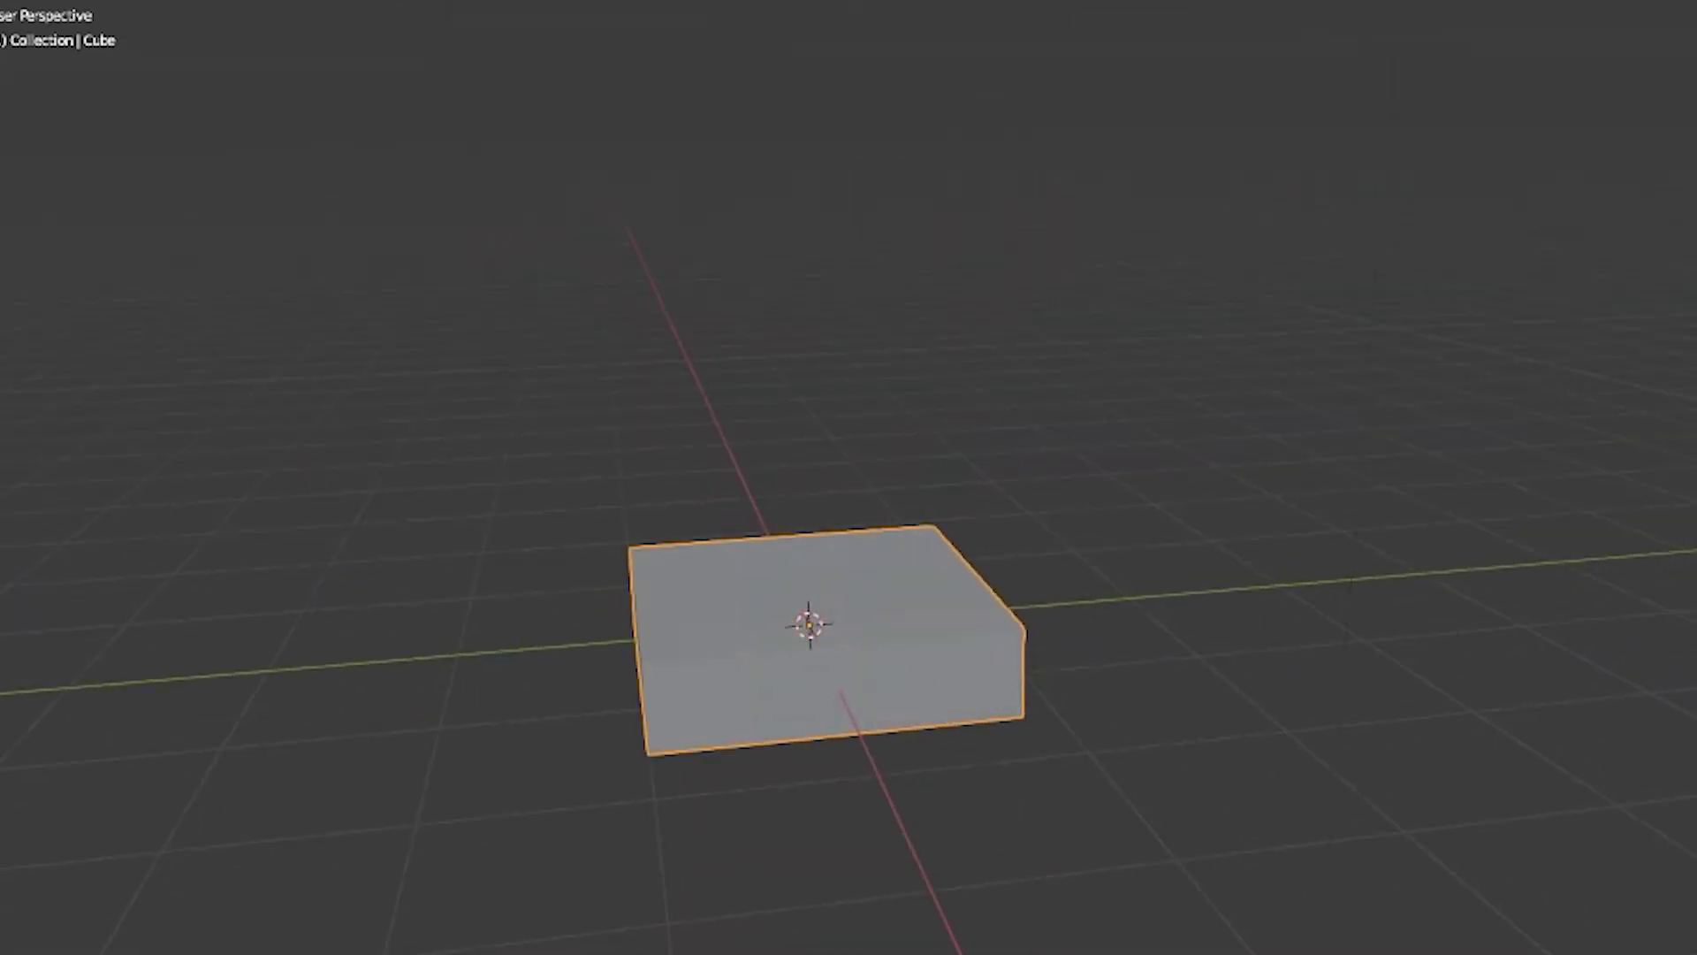
# Extrude the slab's leg faces downward and a corner face upward into a back post
pyautogui.moveTo(1155, 721)
pyautogui.mouseDown(button='middle')
pyautogui.moveTo(1149, 698)
pyautogui.moveTo(1159, 800)
pyautogui.moveTo(516, 739)
pyautogui.mouseUp(button='middle')
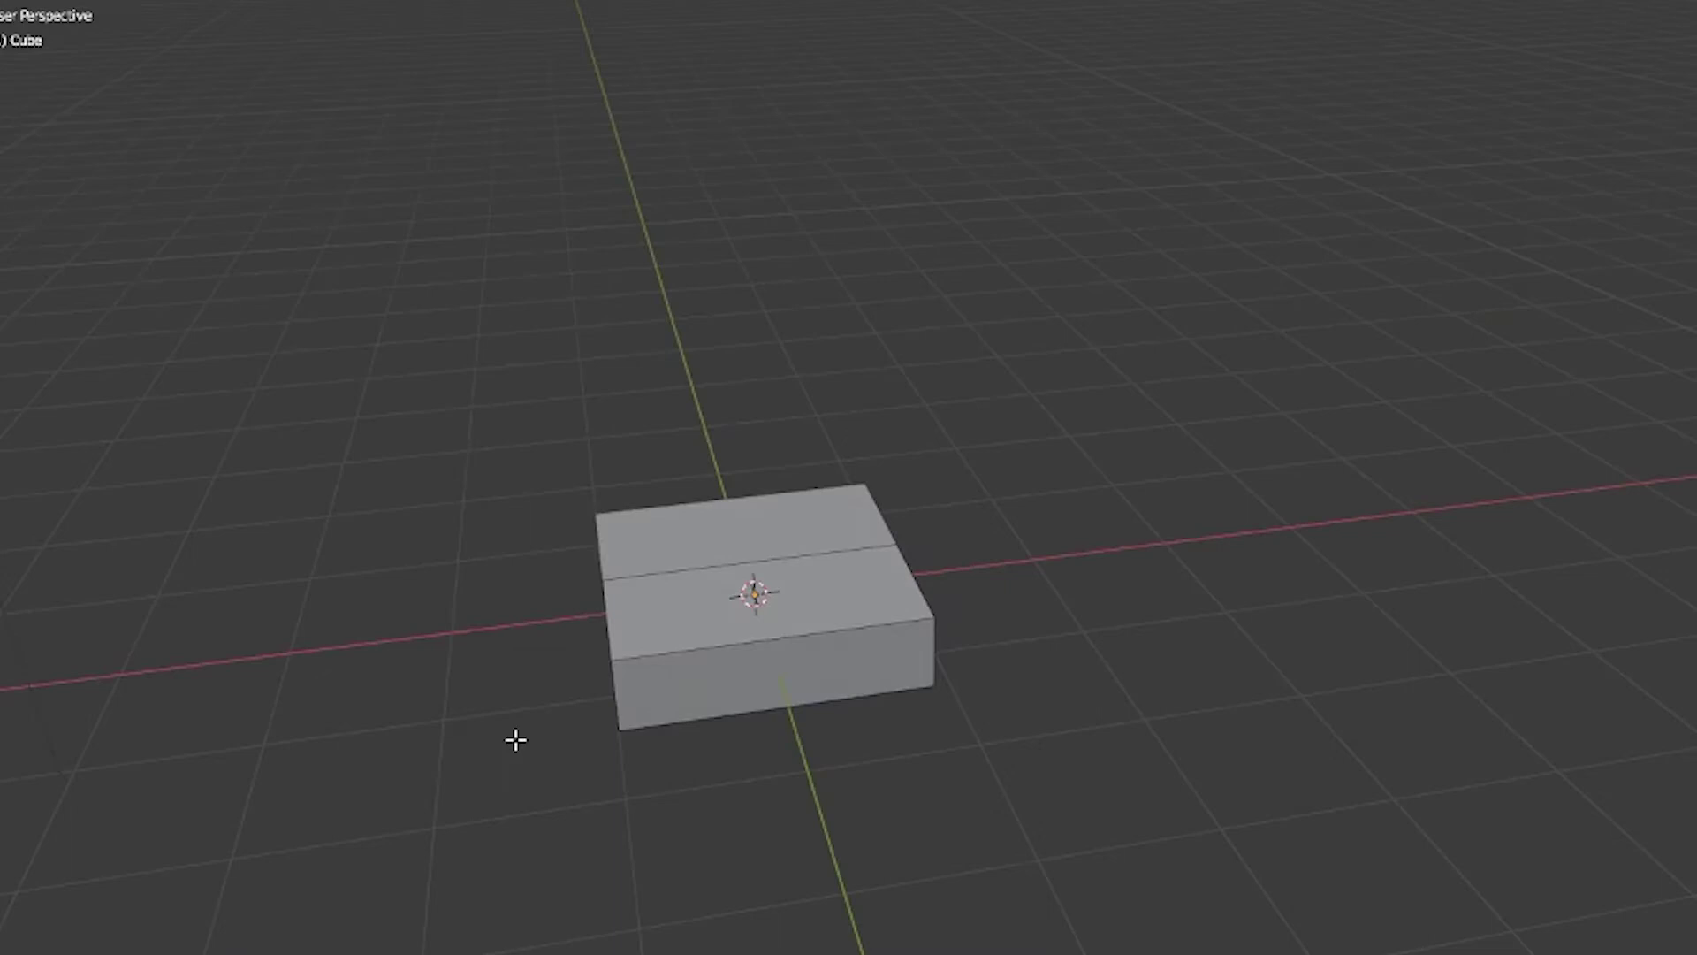
pyautogui.moveTo(702, 655)
pyautogui.mouseDown(button='middle')
pyautogui.moveTo(838, 721)
pyautogui.moveTo(958, 728)
pyautogui.mouseUp(button='middle')
pyautogui.moveTo(839, 738)
pyautogui.mouseDown(button='middle')
pyautogui.moveTo(887, 648)
pyautogui.moveTo(806, 563)
pyautogui.mouseUp(button='middle')
pyautogui.moveTo(940, 662); pyautogui.dragTo(914, 643, button='middle')
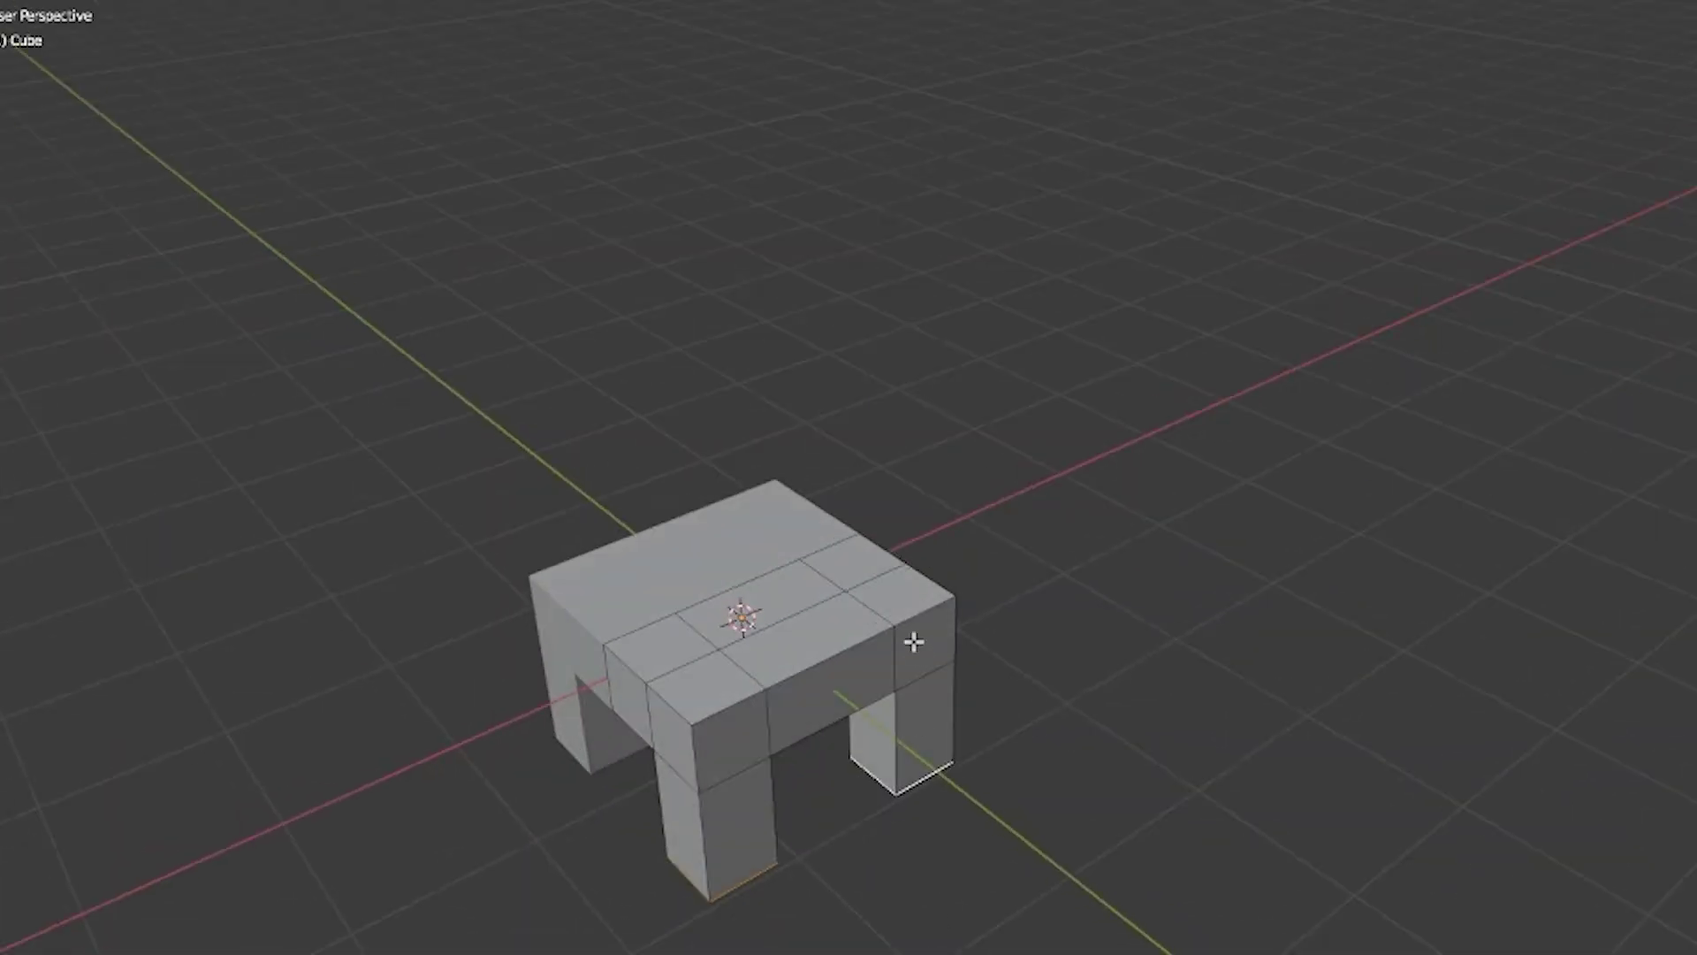
pyautogui.rightClick(886, 569)
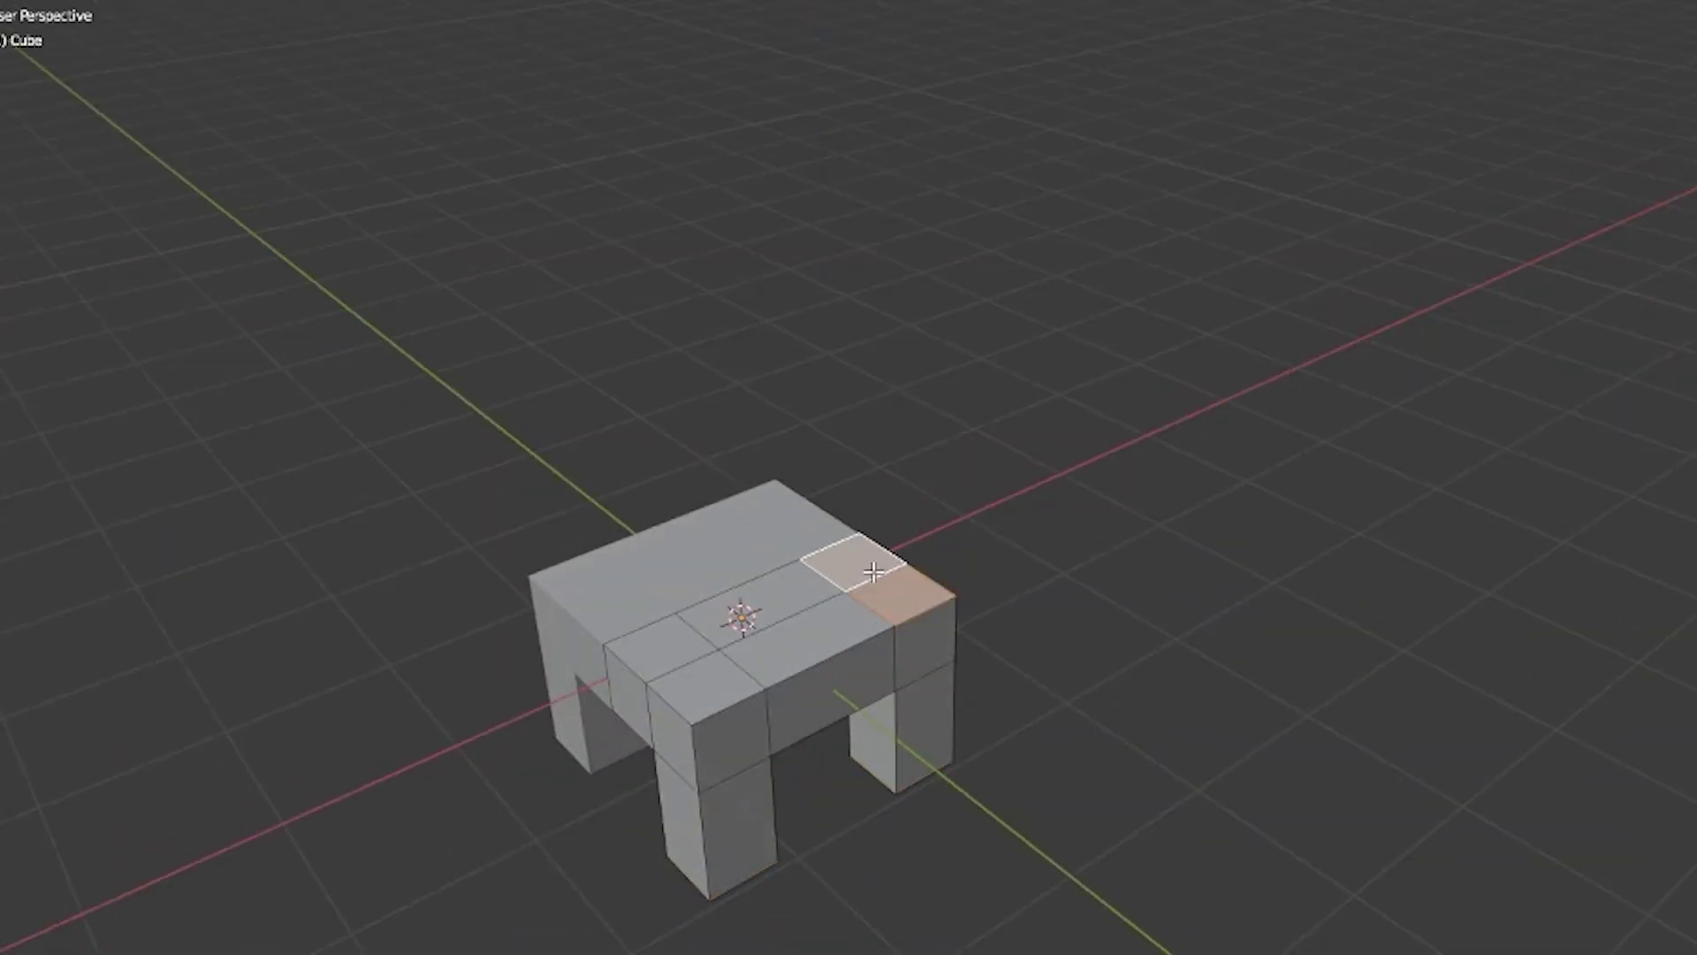
pyautogui.press('e')
pyautogui.click(925, 367)
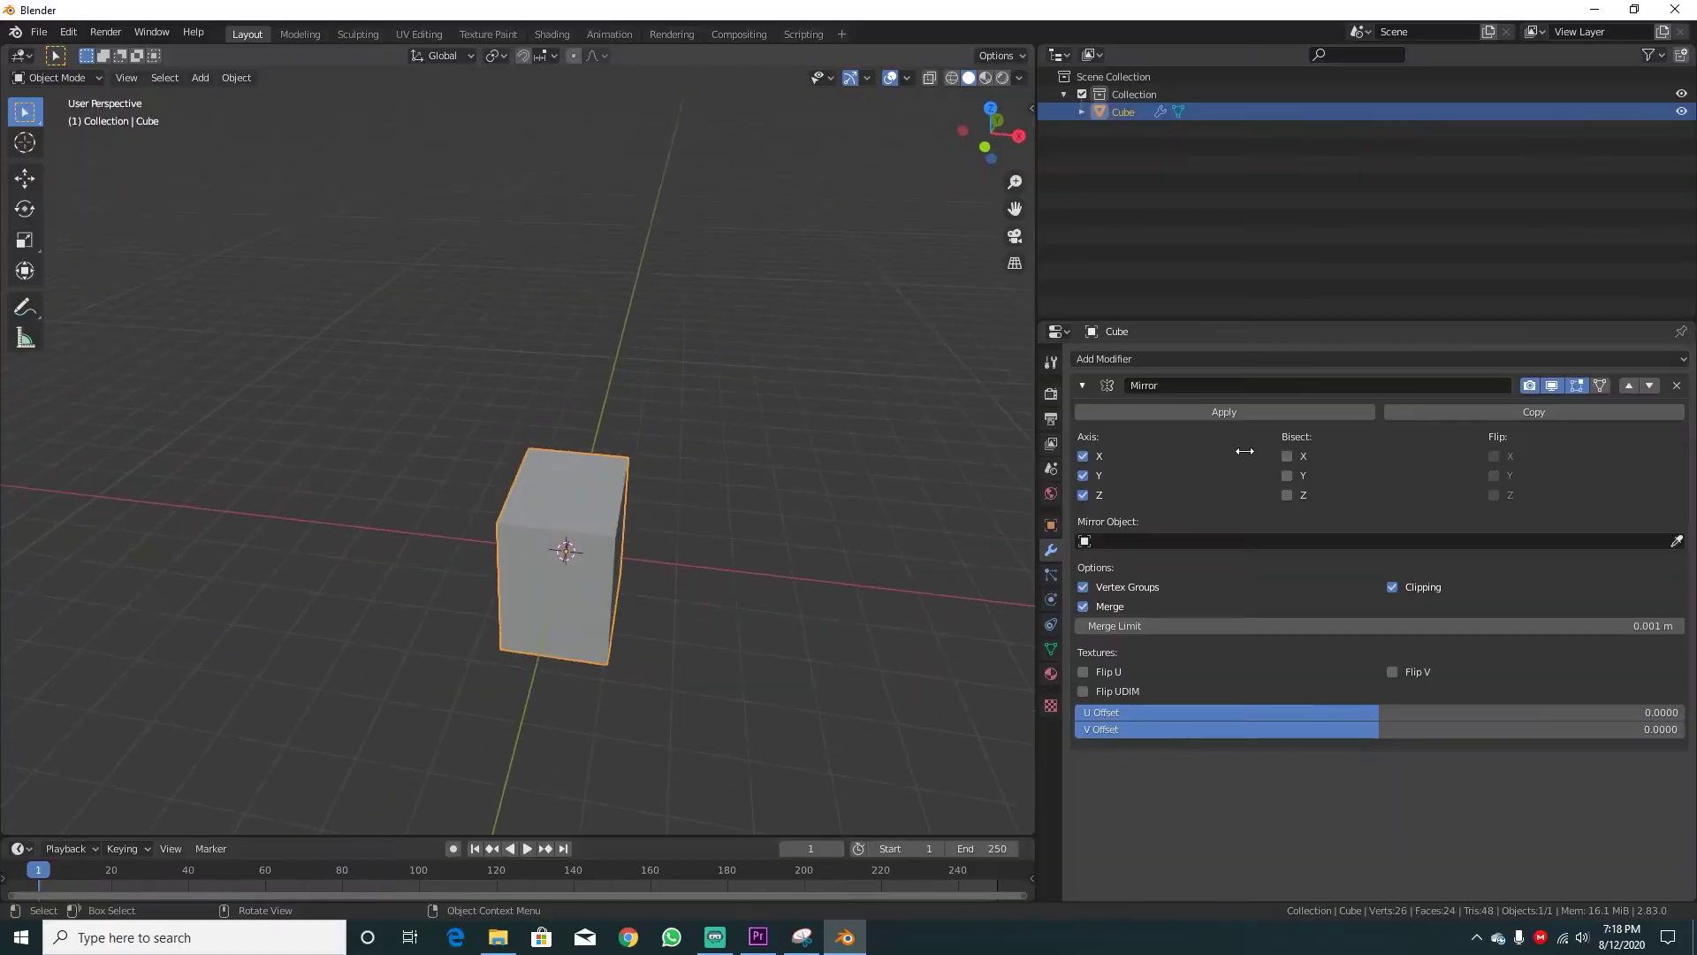
# Delete the cube's Mirror modifier and add a new Mirror modifier from Generate
pyautogui.click(1679, 385)
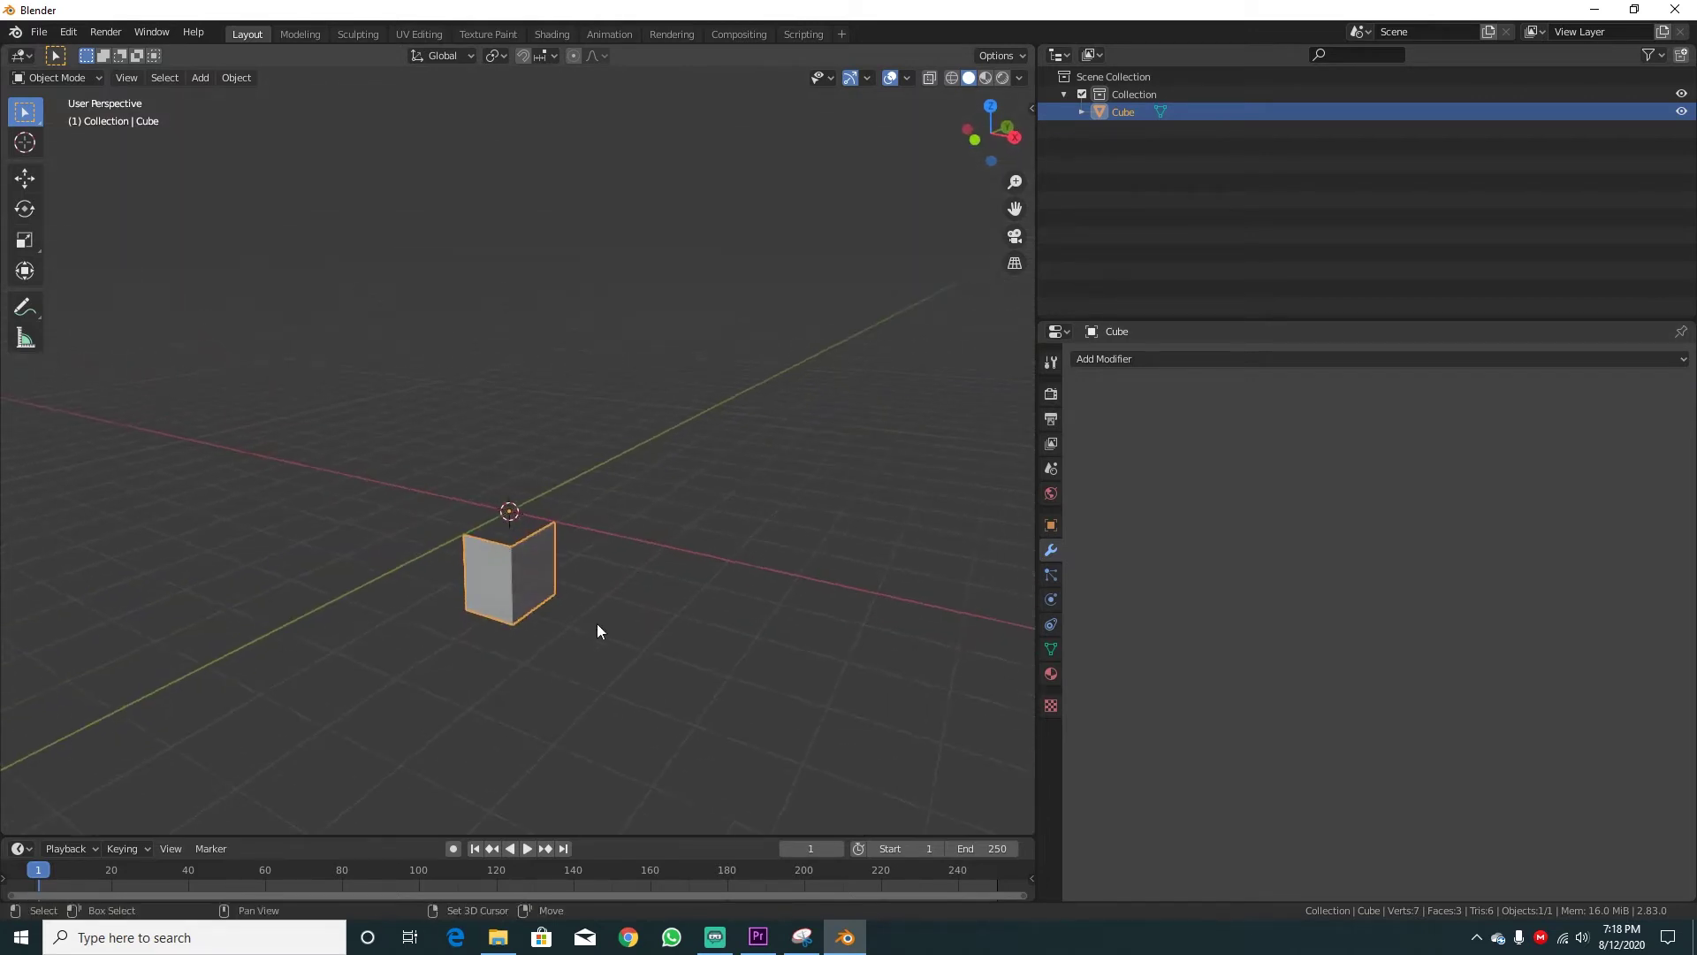
pyautogui.moveTo(598, 631)
pyautogui.mouseDown(button='middle')
pyautogui.moveTo(618, 588)
pyautogui.moveTo(686, 598)
pyautogui.mouseUp(button='middle')
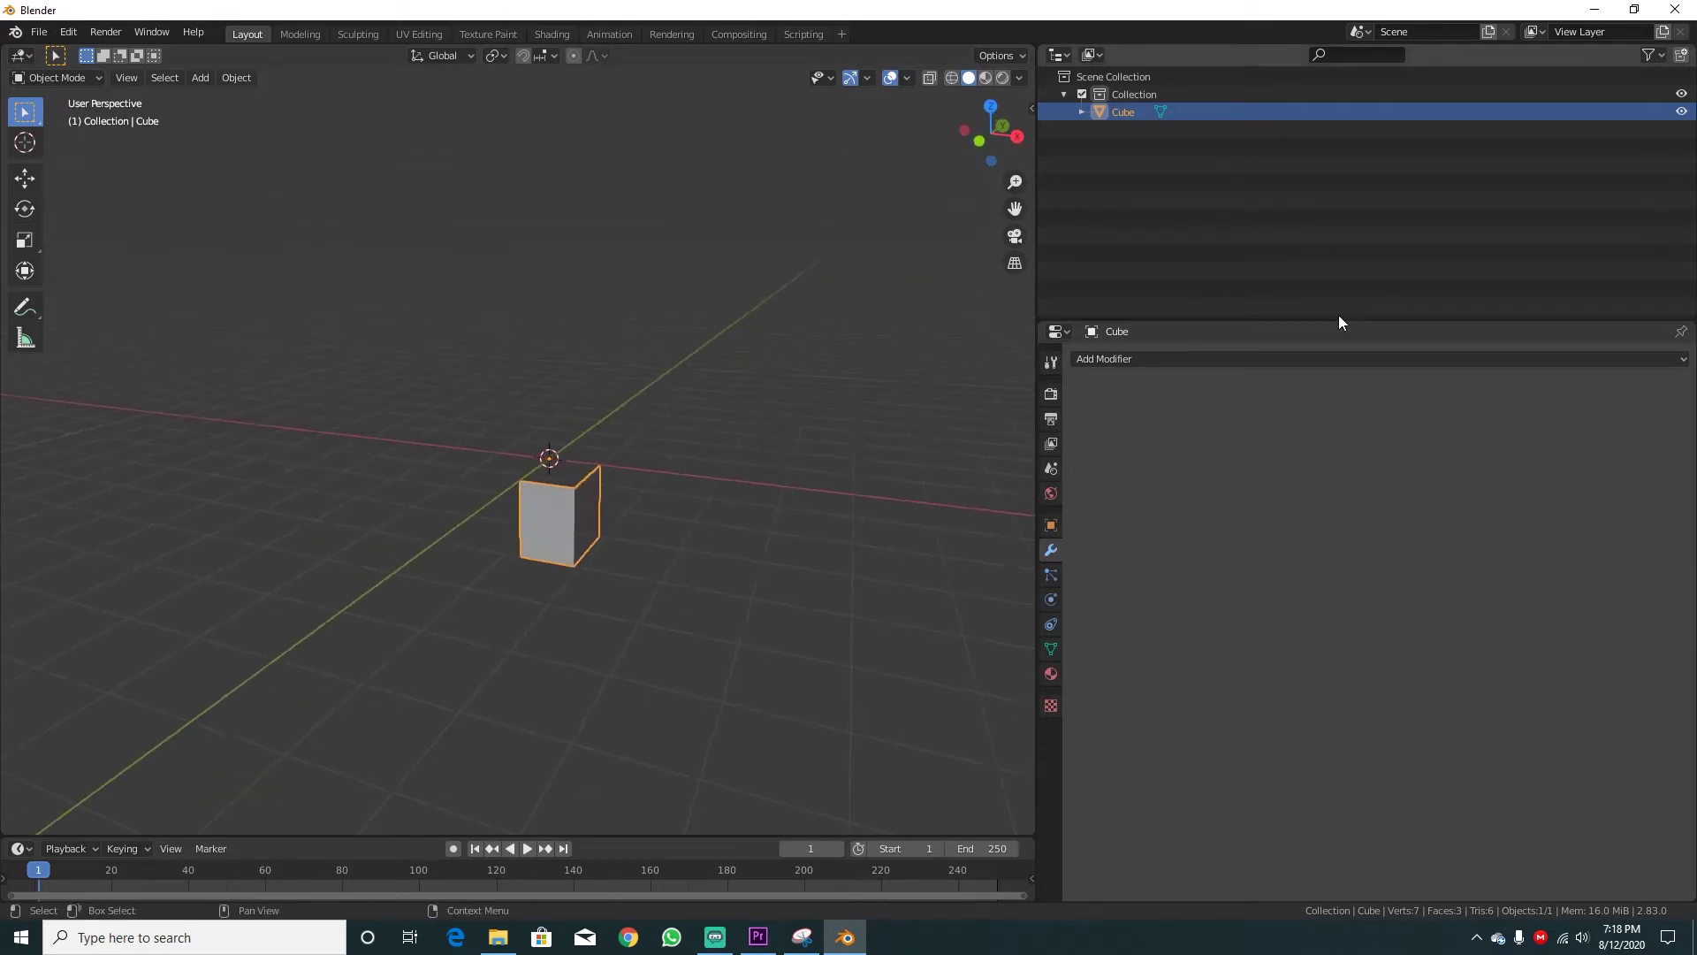
pyautogui.click(1316, 362)
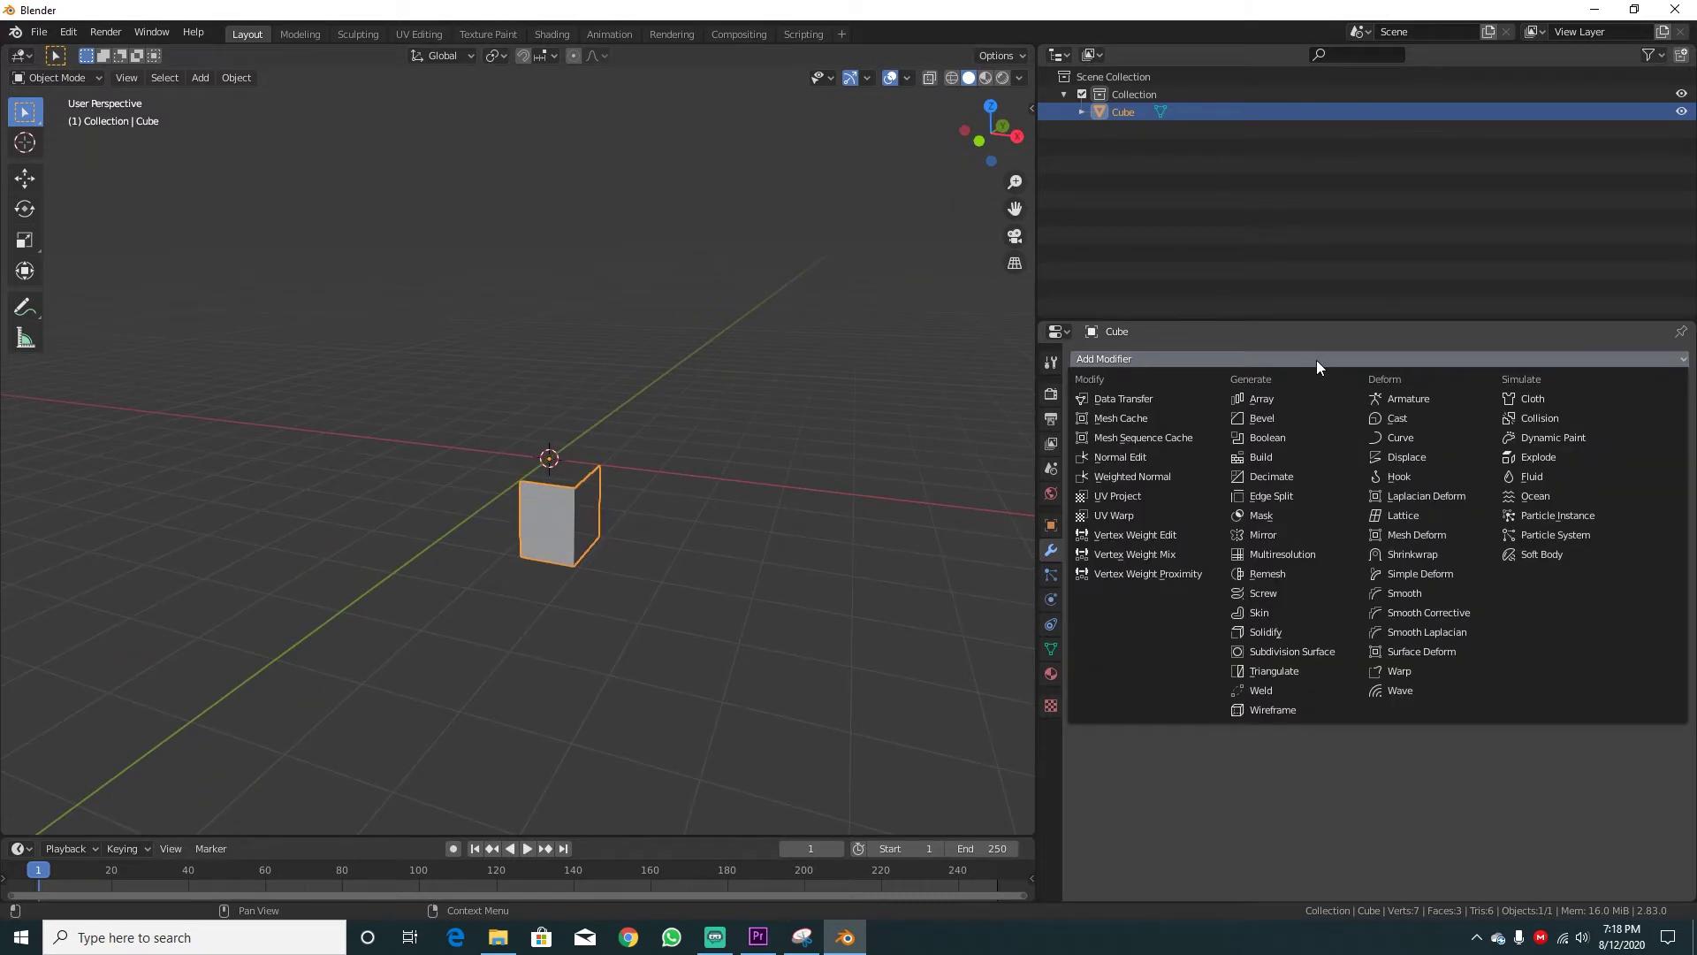
pyautogui.click(1260, 533)
pyautogui.moveTo(554, 573); pyautogui.dragTo(790, 544, button='middle')
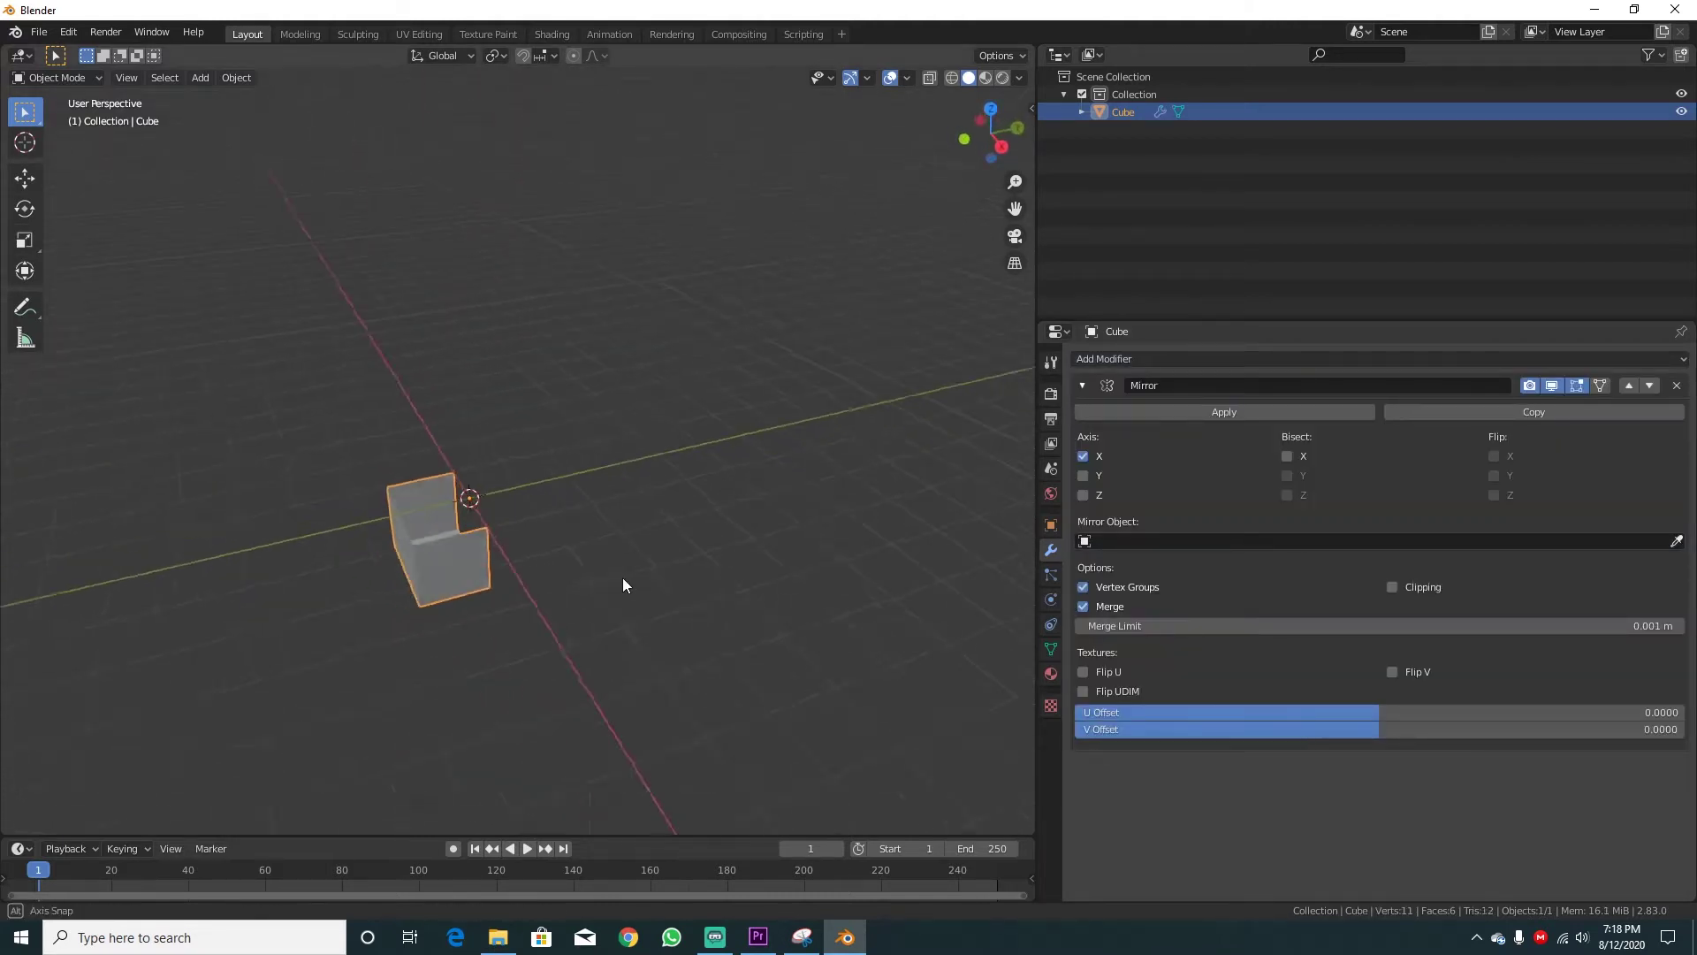
# Enable Y-axis mirroring, then duplicate and move a face in Edit Mode
pyautogui.click(1084, 475)
pyautogui.moveTo(635, 594)
pyautogui.mouseDown(button='middle')
pyautogui.moveTo(691, 573)
pyautogui.moveTo(611, 496)
pyautogui.moveTo(739, 523)
pyautogui.mouseUp(button='middle')
pyautogui.press('Tab')
pyautogui.hotkey('shift', 'd')
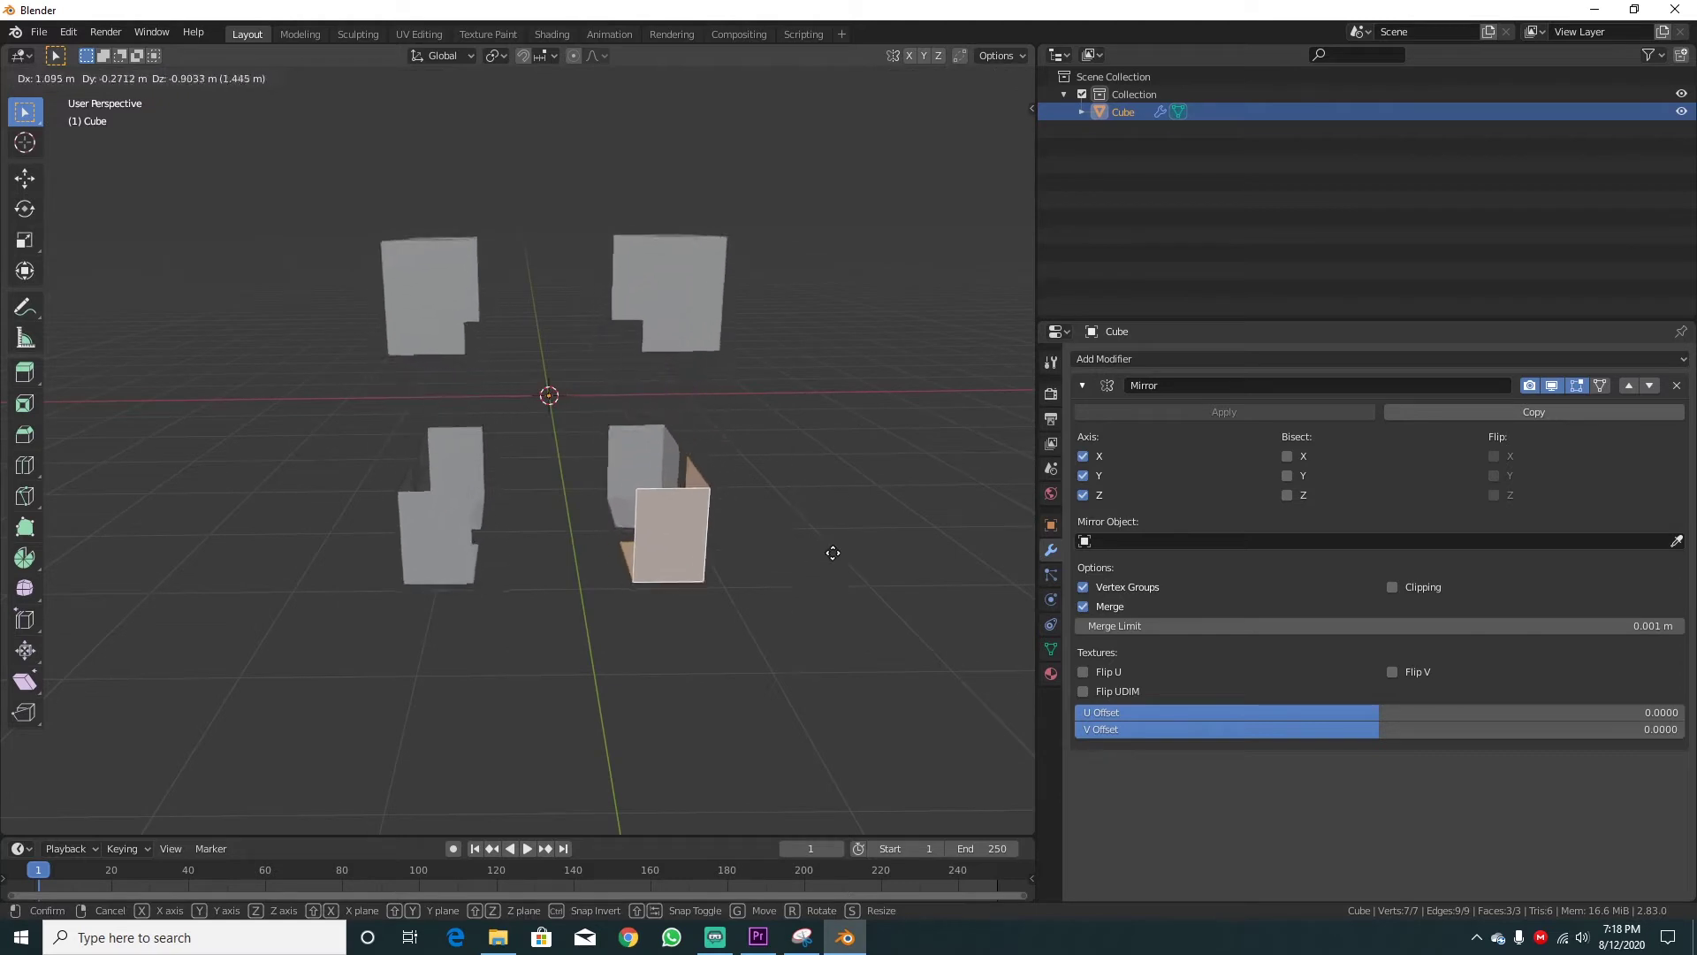
pyautogui.click(829, 558)
pyautogui.press('g')
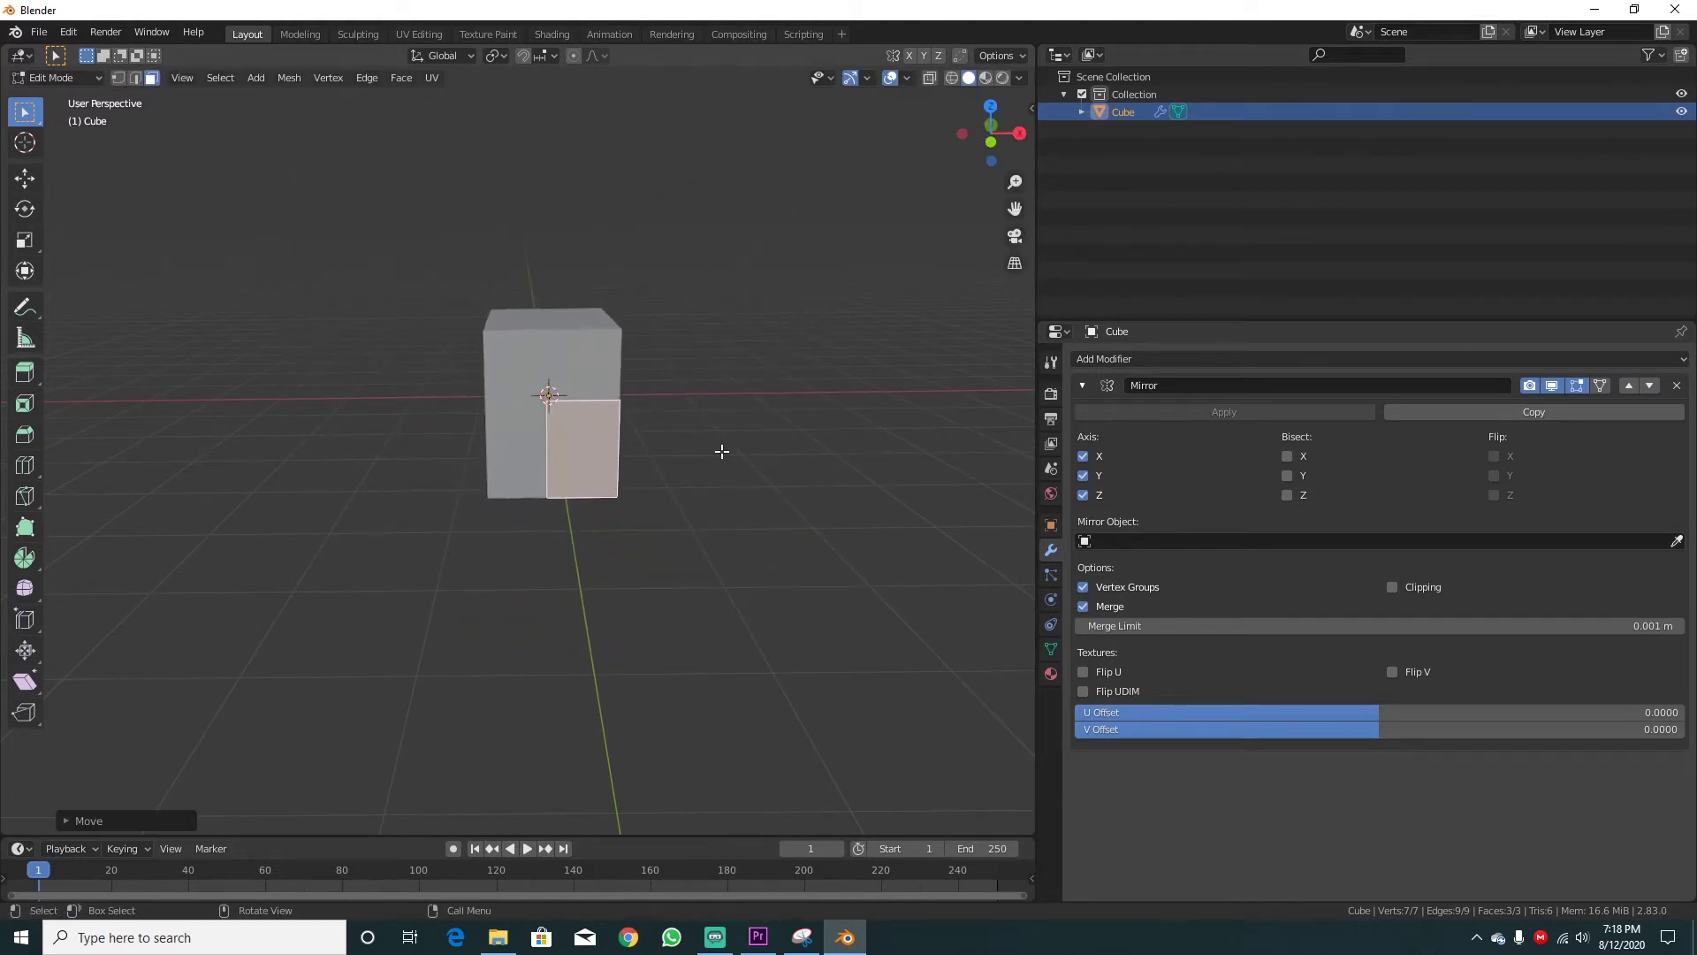
# Turn on Clipping and move the face so it stays joined at the mirror plane
pyautogui.click(1393, 587)
pyautogui.moveTo(777, 538)
pyautogui.mouseDown(button='middle')
pyautogui.moveTo(713, 542)
pyautogui.moveTo(627, 672)
pyautogui.moveTo(807, 664)
pyautogui.moveTo(864, 686)
pyautogui.moveTo(720, 596)
pyautogui.moveTo(658, 501)
pyautogui.moveTo(576, 569)
pyautogui.moveTo(482, 605)
pyautogui.moveTo(769, 589)
pyautogui.moveTo(743, 590)
pyautogui.mouseUp(button='middle')
pyautogui.press('g')
pyautogui.click(561, 596)
pyautogui.press('g')
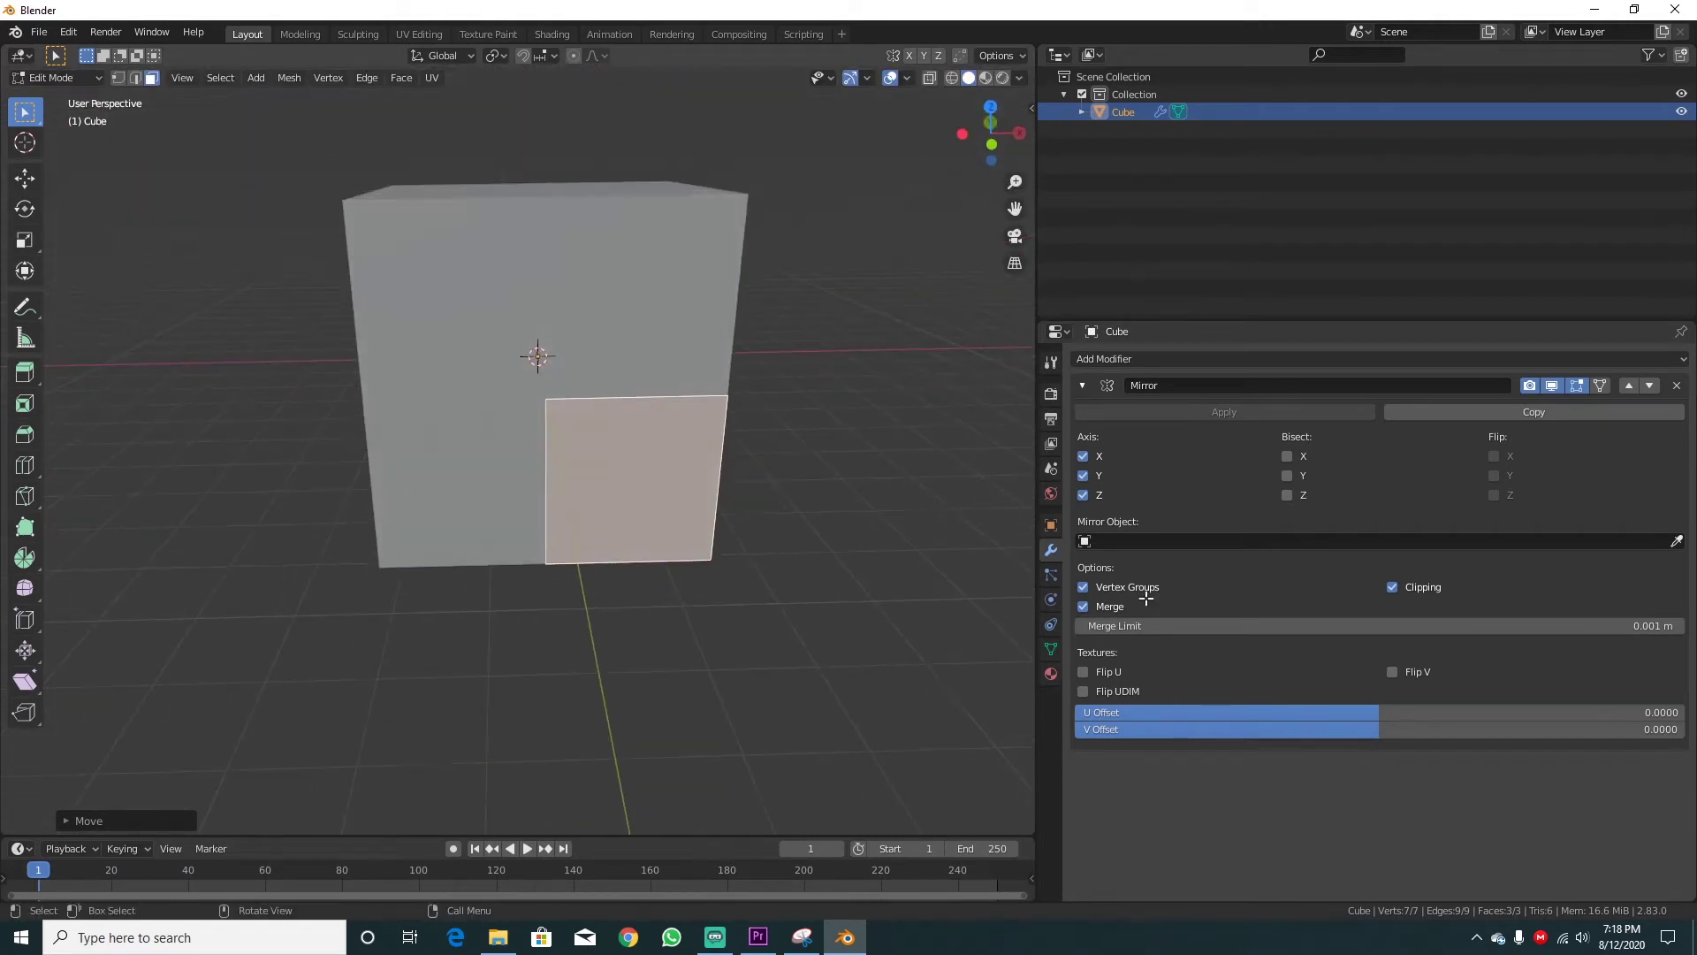
# Toggle Clipping off and back on, enlarge the mirrored mesh, and exit Edit Mode
pyautogui.click(1393, 588)
pyautogui.moveTo(686, 487)
pyautogui.mouseDown(button='middle')
pyautogui.moveTo(769, 570)
pyautogui.moveTo(677, 474)
pyautogui.moveTo(651, 564)
pyautogui.moveTo(914, 598)
pyautogui.mouseUp(button='middle')
pyautogui.click(1394, 588)
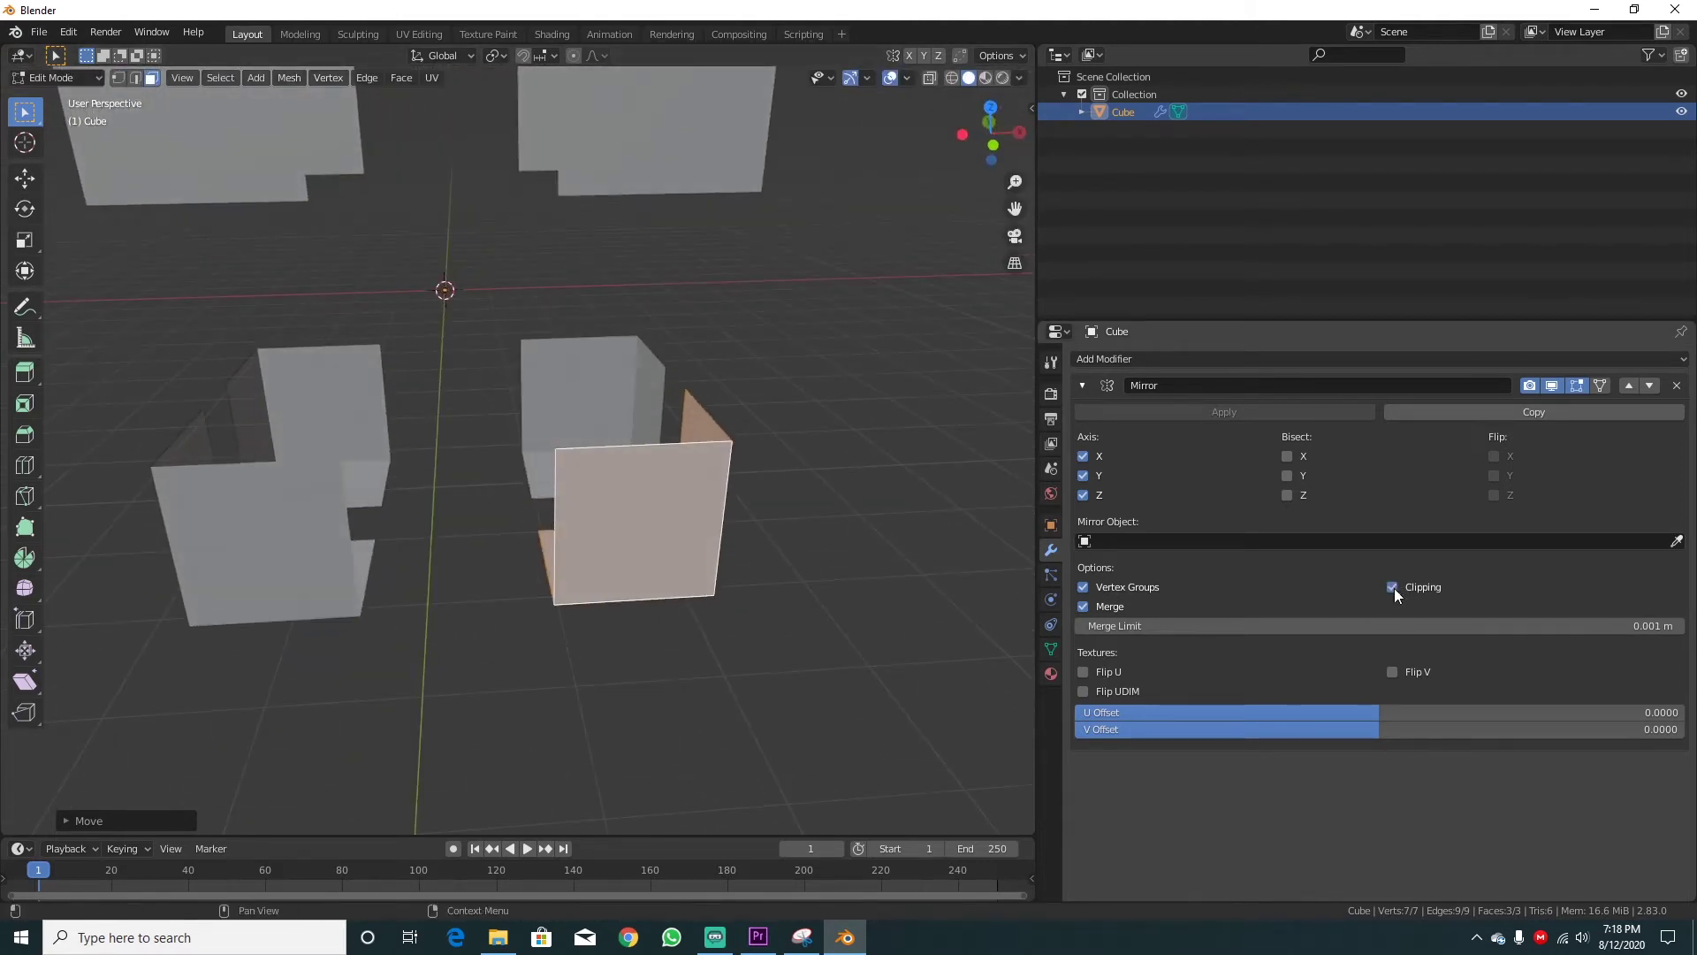
pyautogui.press('g')
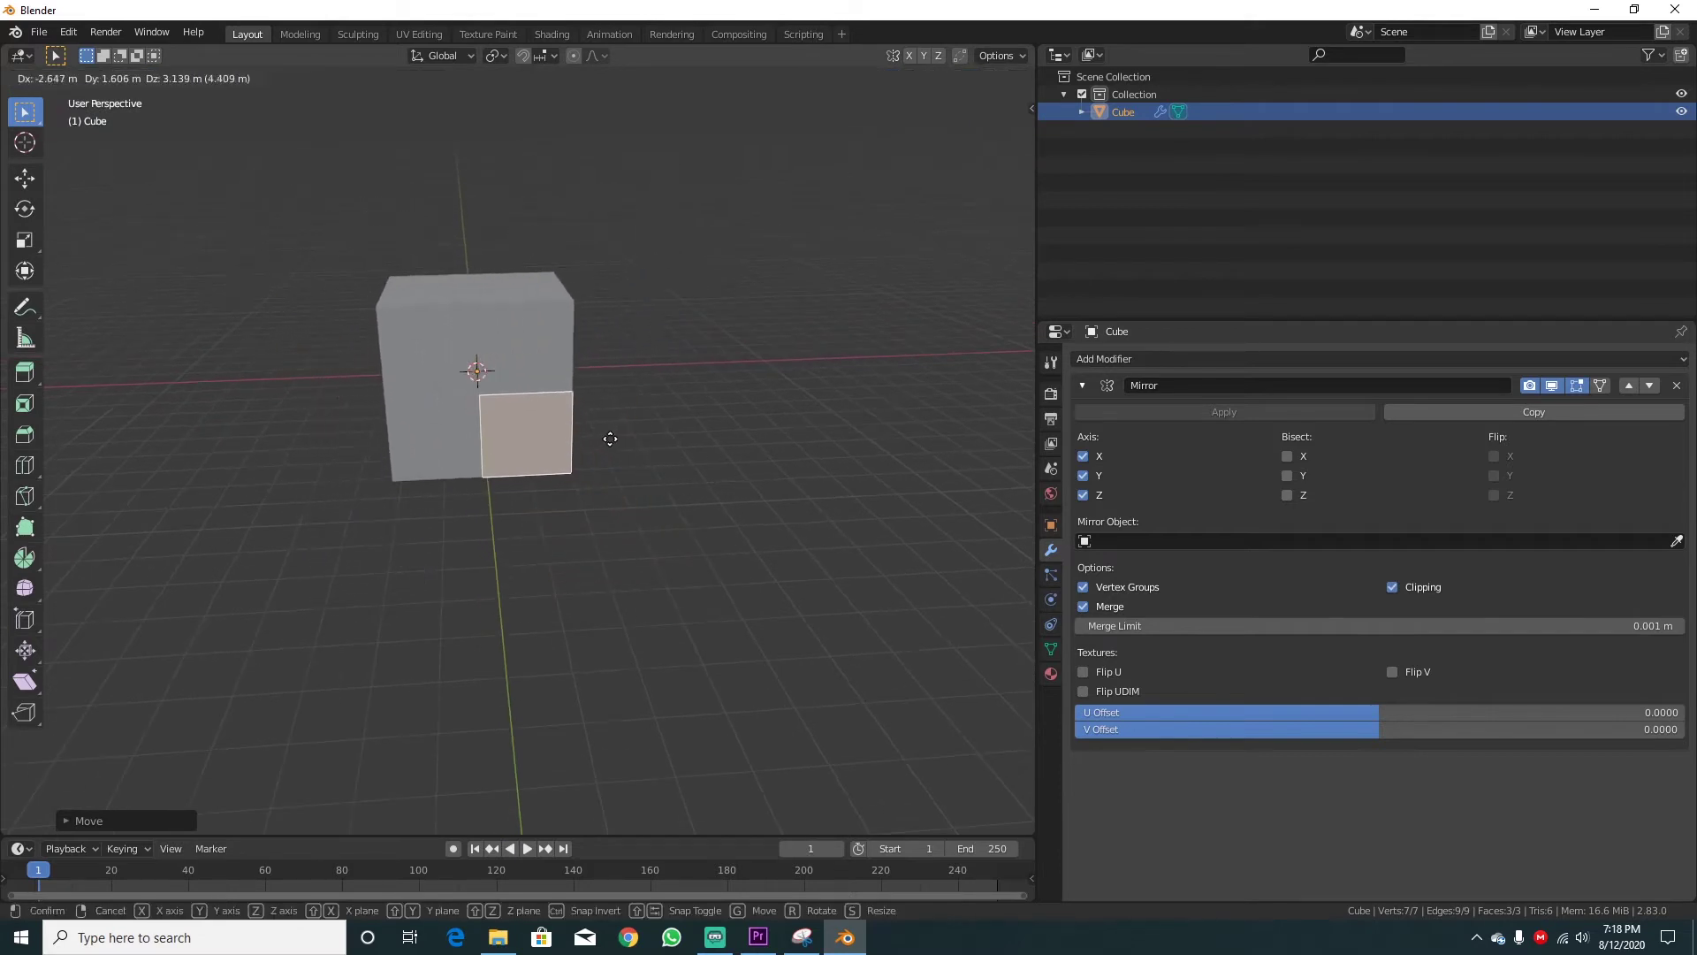
pyautogui.click(702, 513)
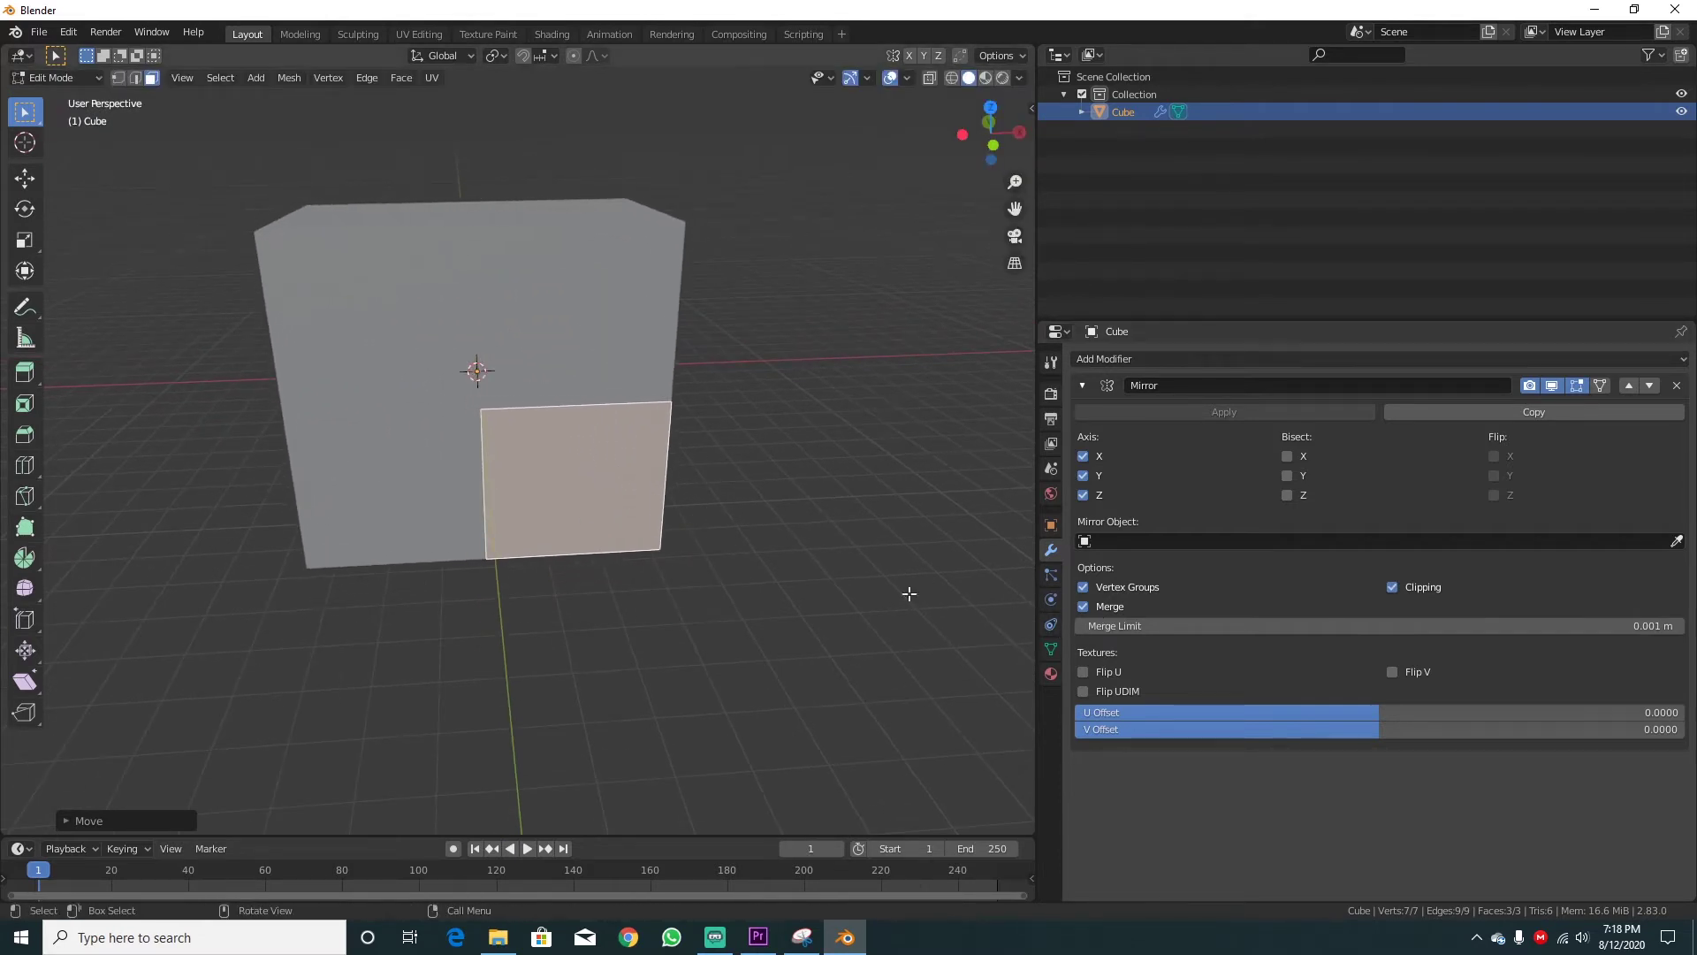
pyautogui.moveTo(908, 592); pyautogui.dragTo(785, 581, button='middle')
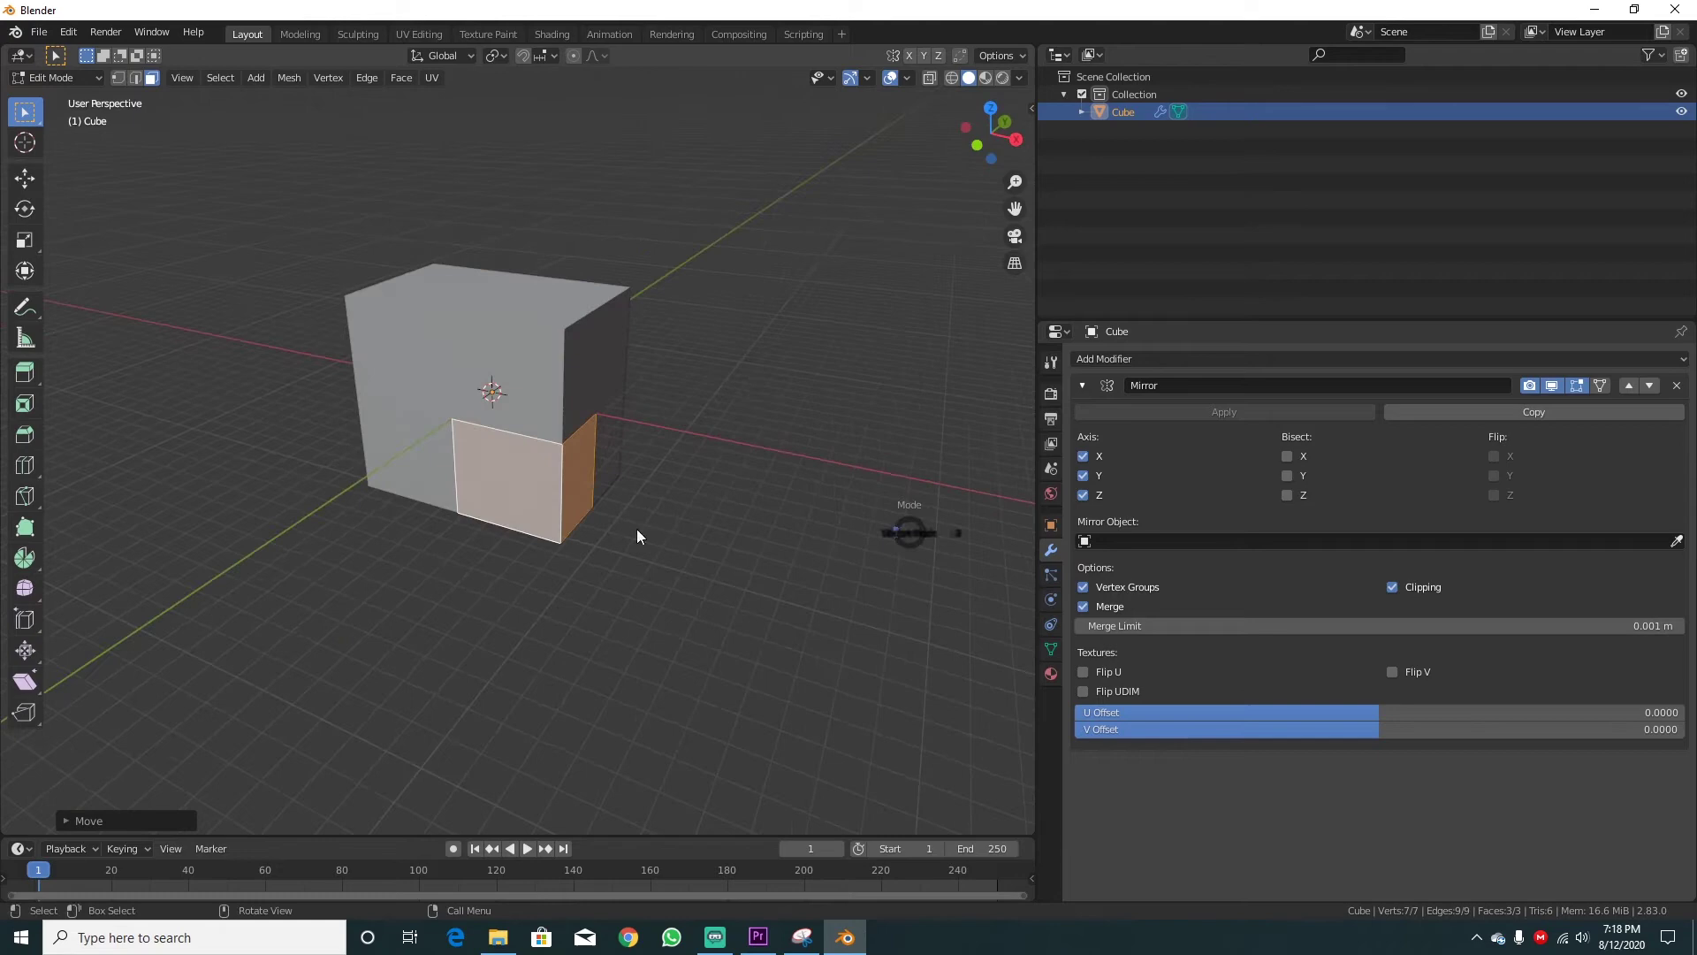
pyautogui.press('Tab')
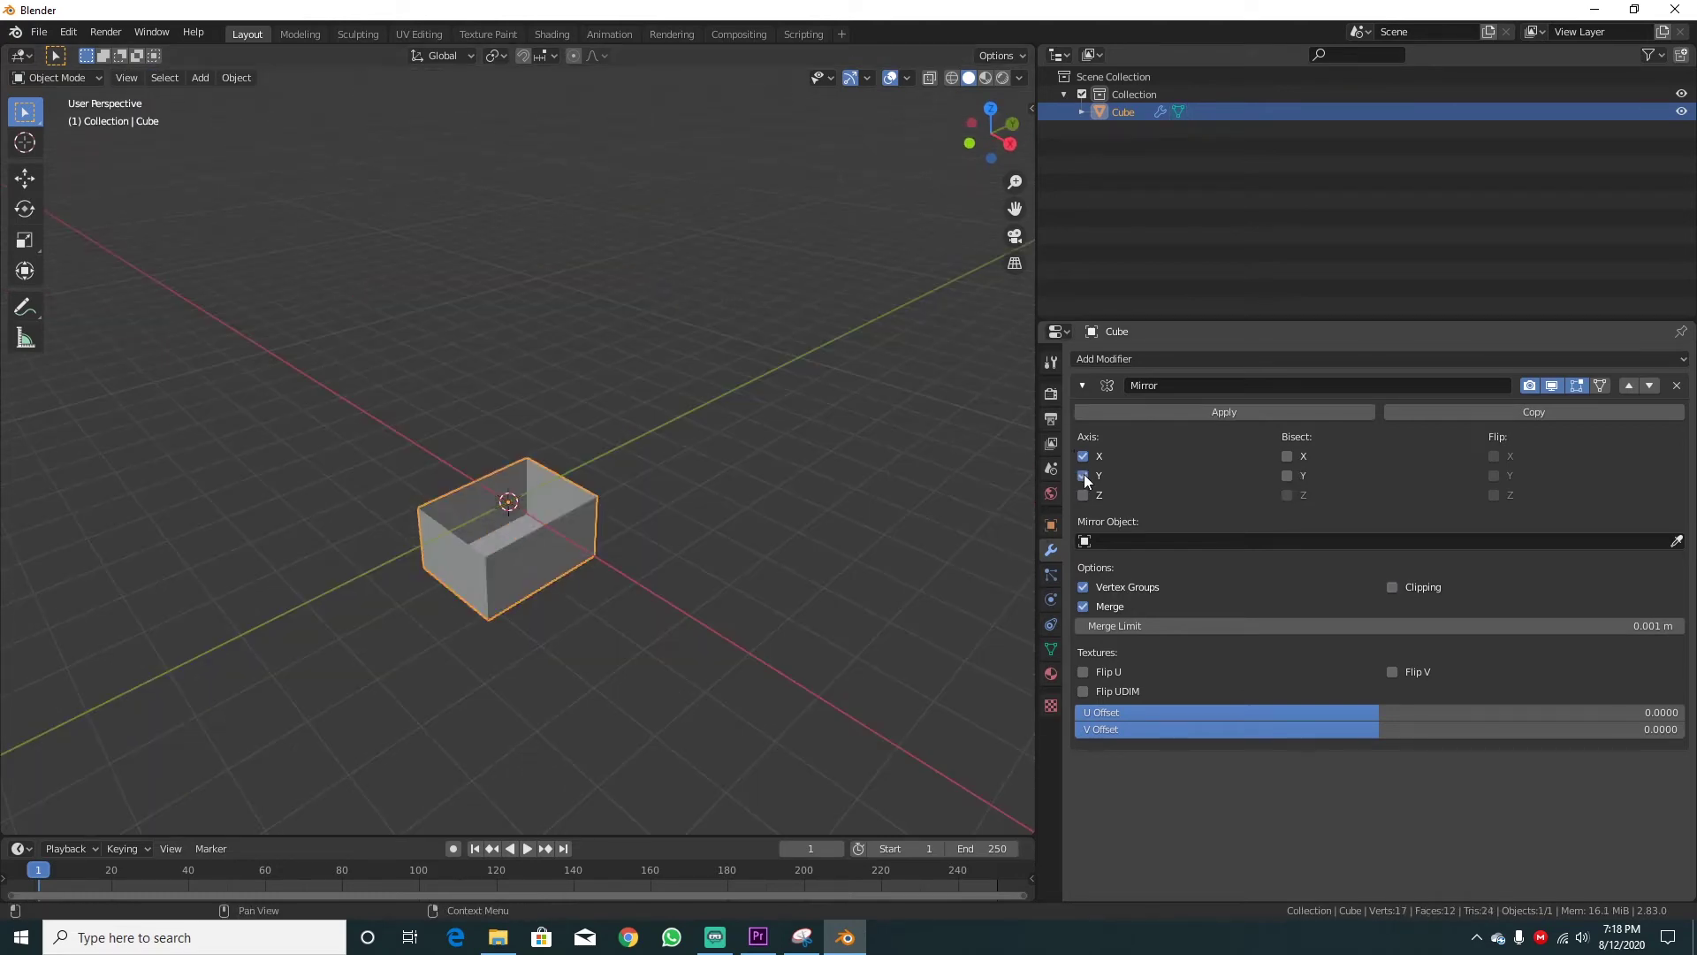
# Re-enter Edit Mode and move the face away from the origin
pyautogui.moveTo(929, 517); pyautogui.dragTo(691, 566, button='middle')
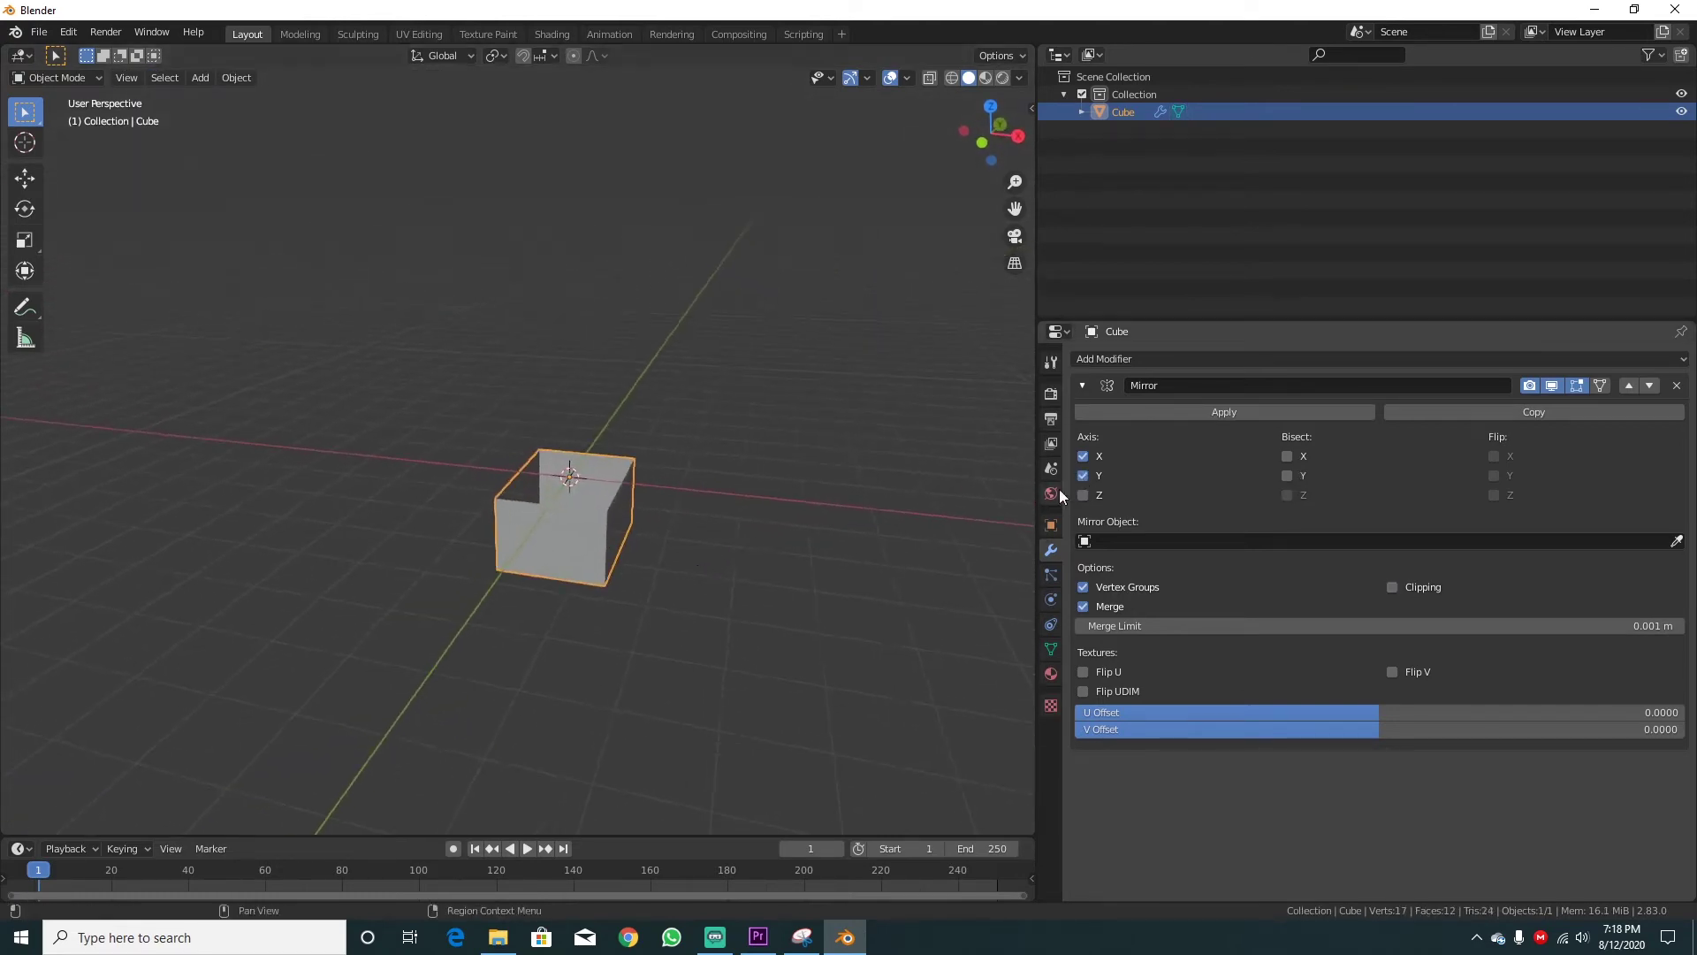
pyautogui.moveTo(848, 502)
pyautogui.mouseDown(button='middle')
pyautogui.moveTo(610, 497)
pyautogui.moveTo(738, 522)
pyautogui.mouseUp(button='middle')
pyautogui.press('Tab')
pyautogui.press('g')
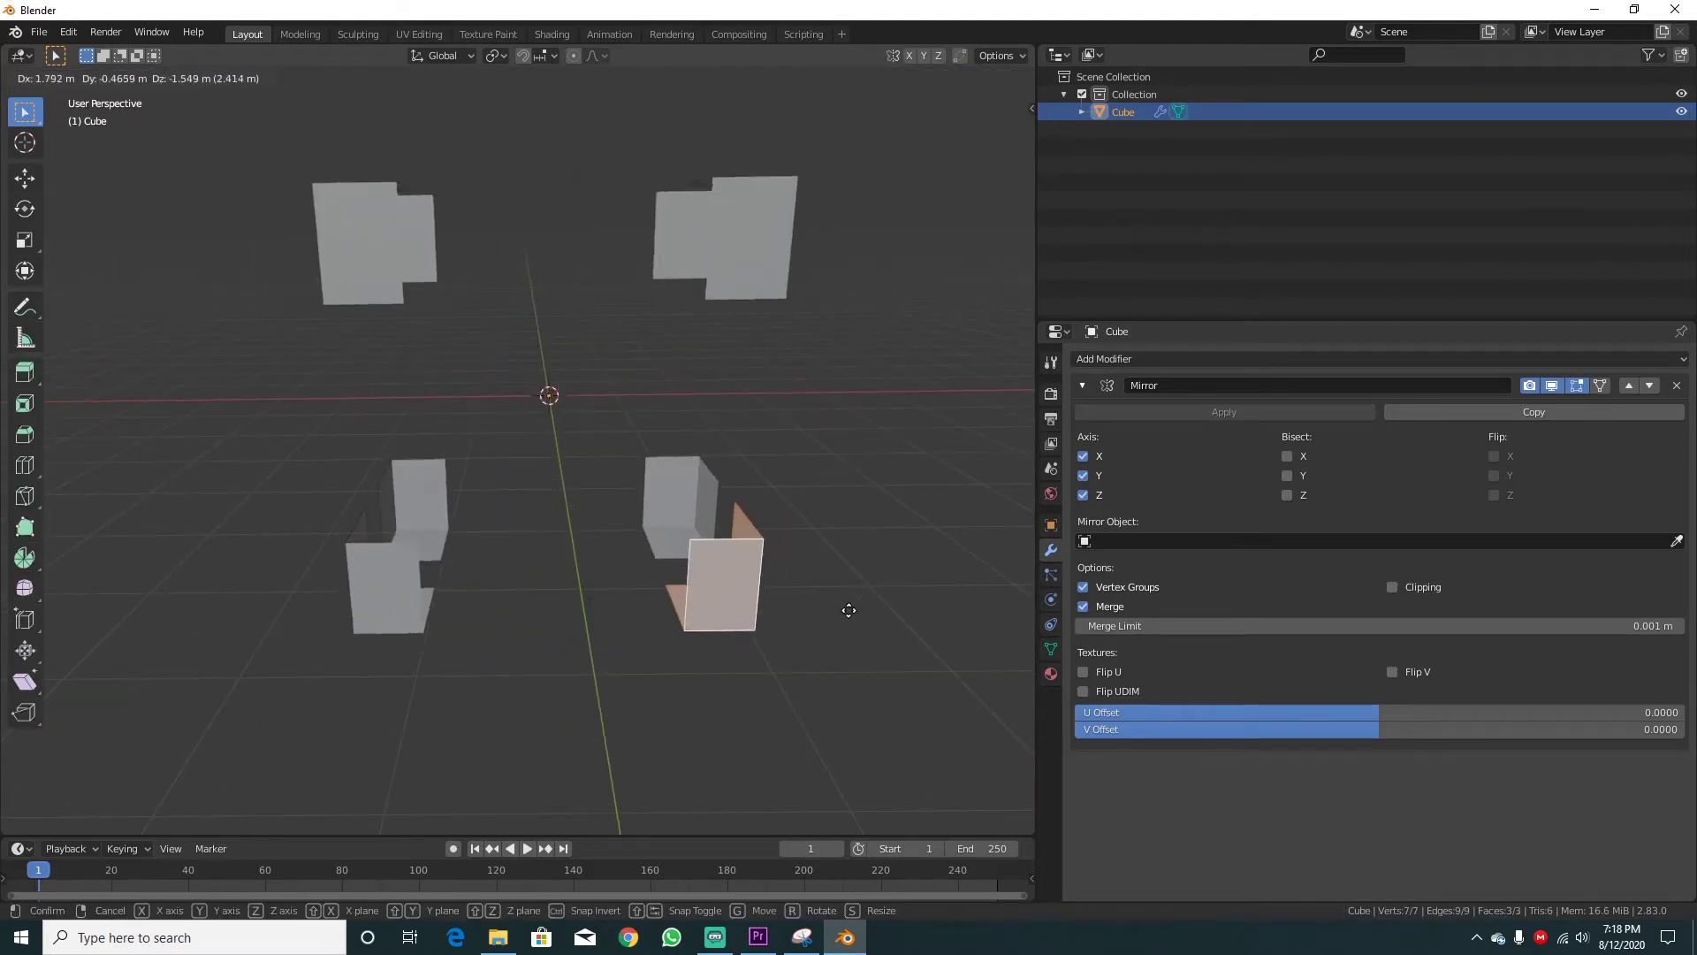
pyautogui.click(835, 584)
pyautogui.press('g')
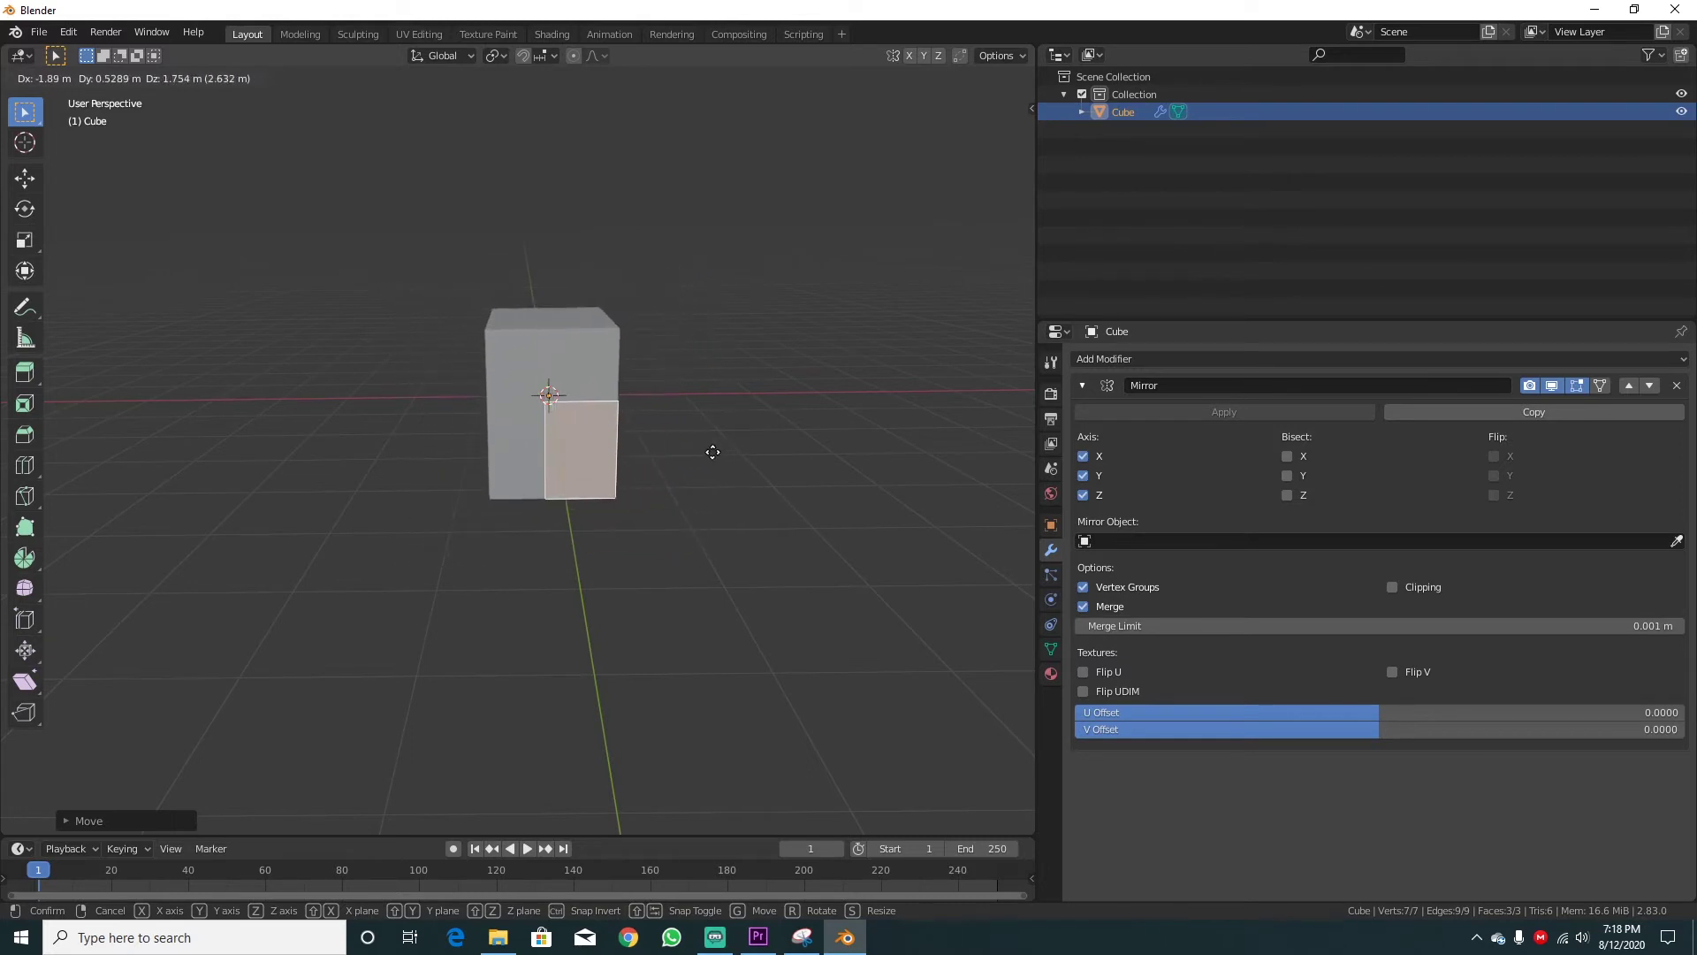
# Turn Clipping on and move the face into a taller box shape
pyautogui.click(1392, 586)
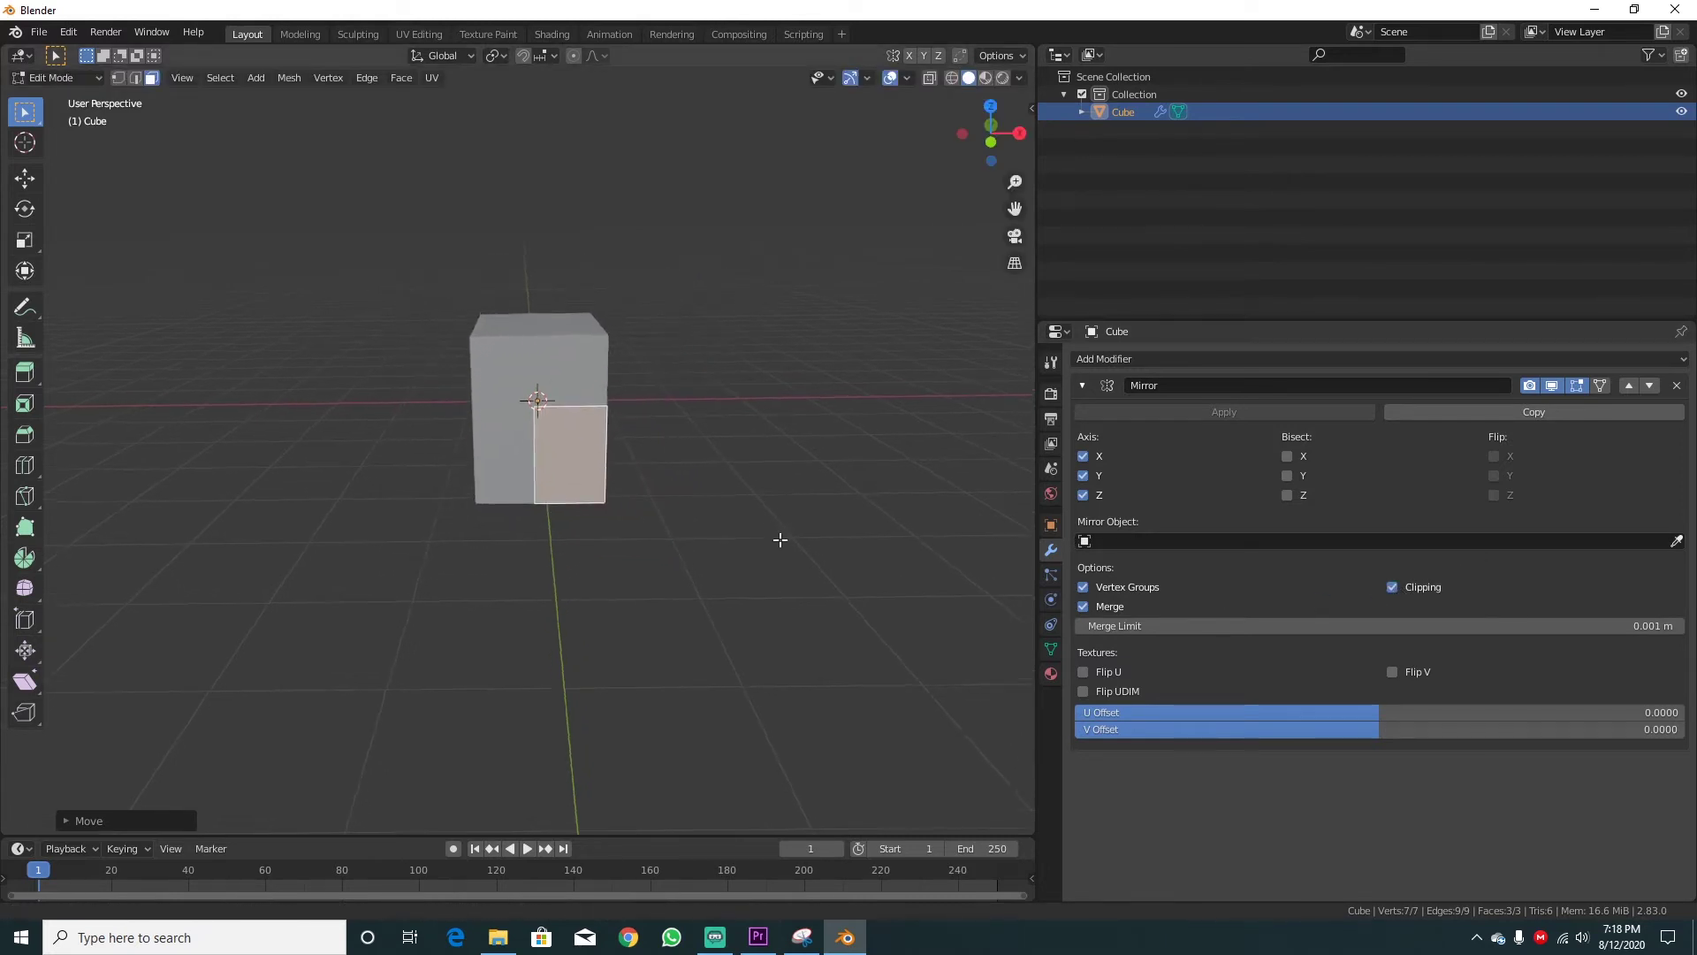
pyautogui.press('g')
pyautogui.click(708, 599)
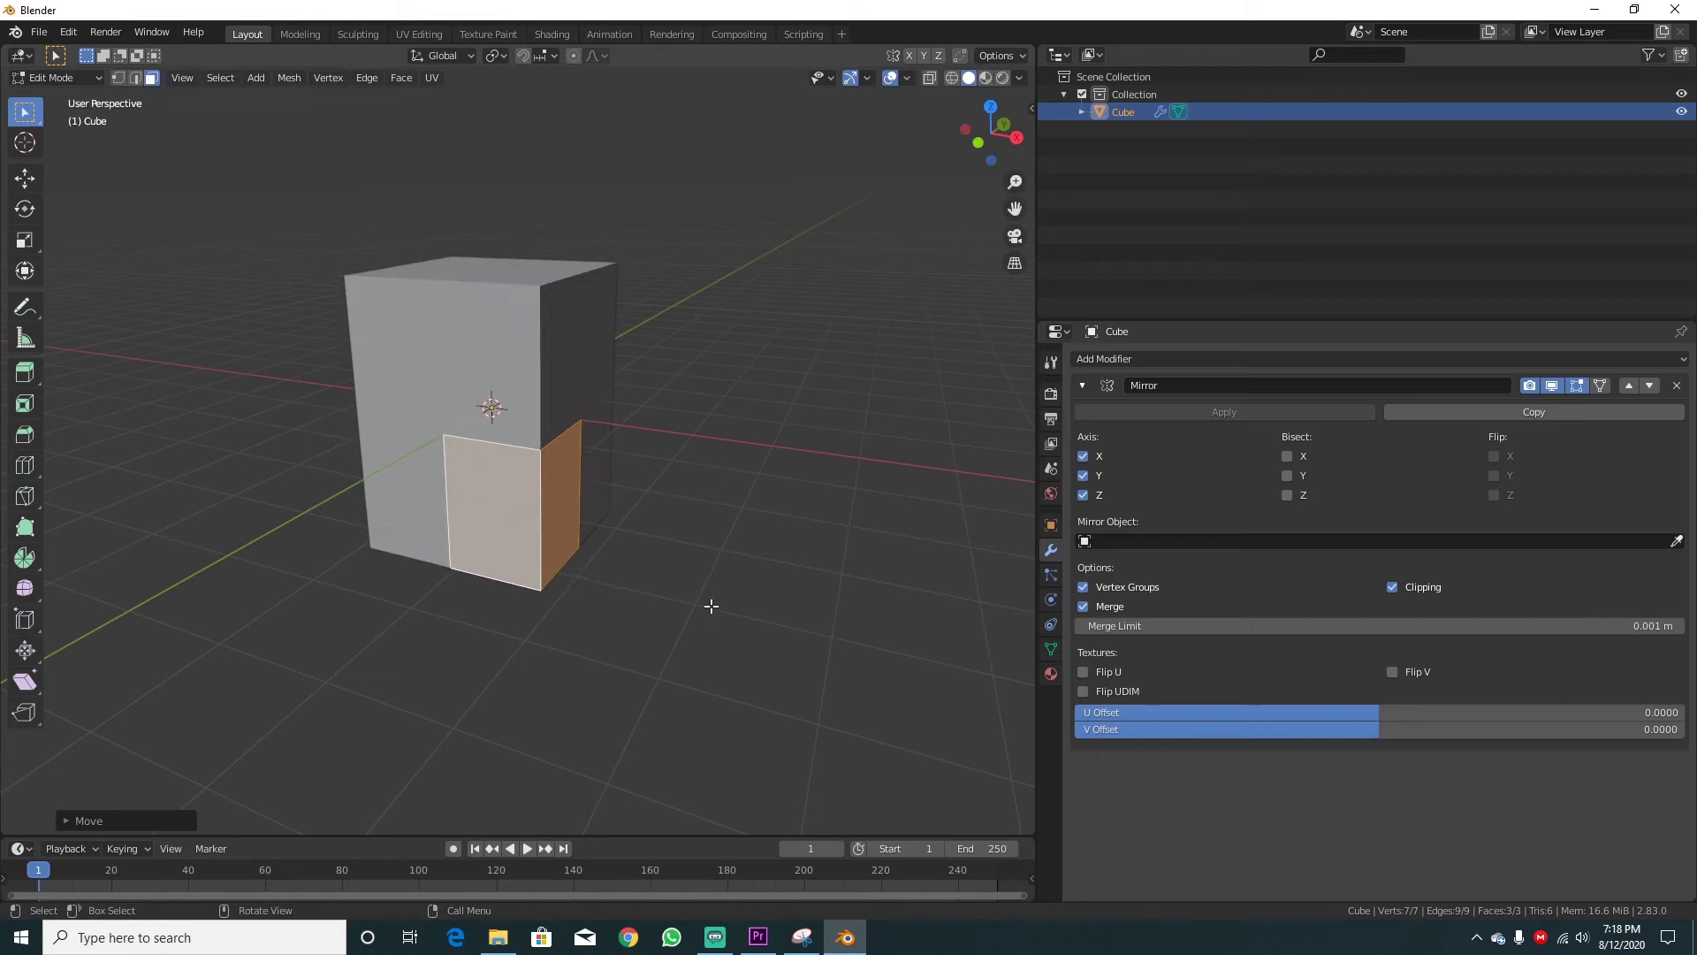
pyautogui.moveTo(708, 599)
pyautogui.mouseDown(button='middle')
pyautogui.moveTo(624, 651)
pyautogui.moveTo(804, 664)
pyautogui.moveTo(719, 596)
pyautogui.moveTo(519, 593)
pyautogui.moveTo(720, 580)
pyautogui.moveTo(717, 531)
pyautogui.mouseUp(button='middle')
pyautogui.scroll(2, 803, 663)
# Turn Clipping off to separate the pieces, then enlarge the mirrored cube
pyautogui.press('g')
pyautogui.click(1393, 588)
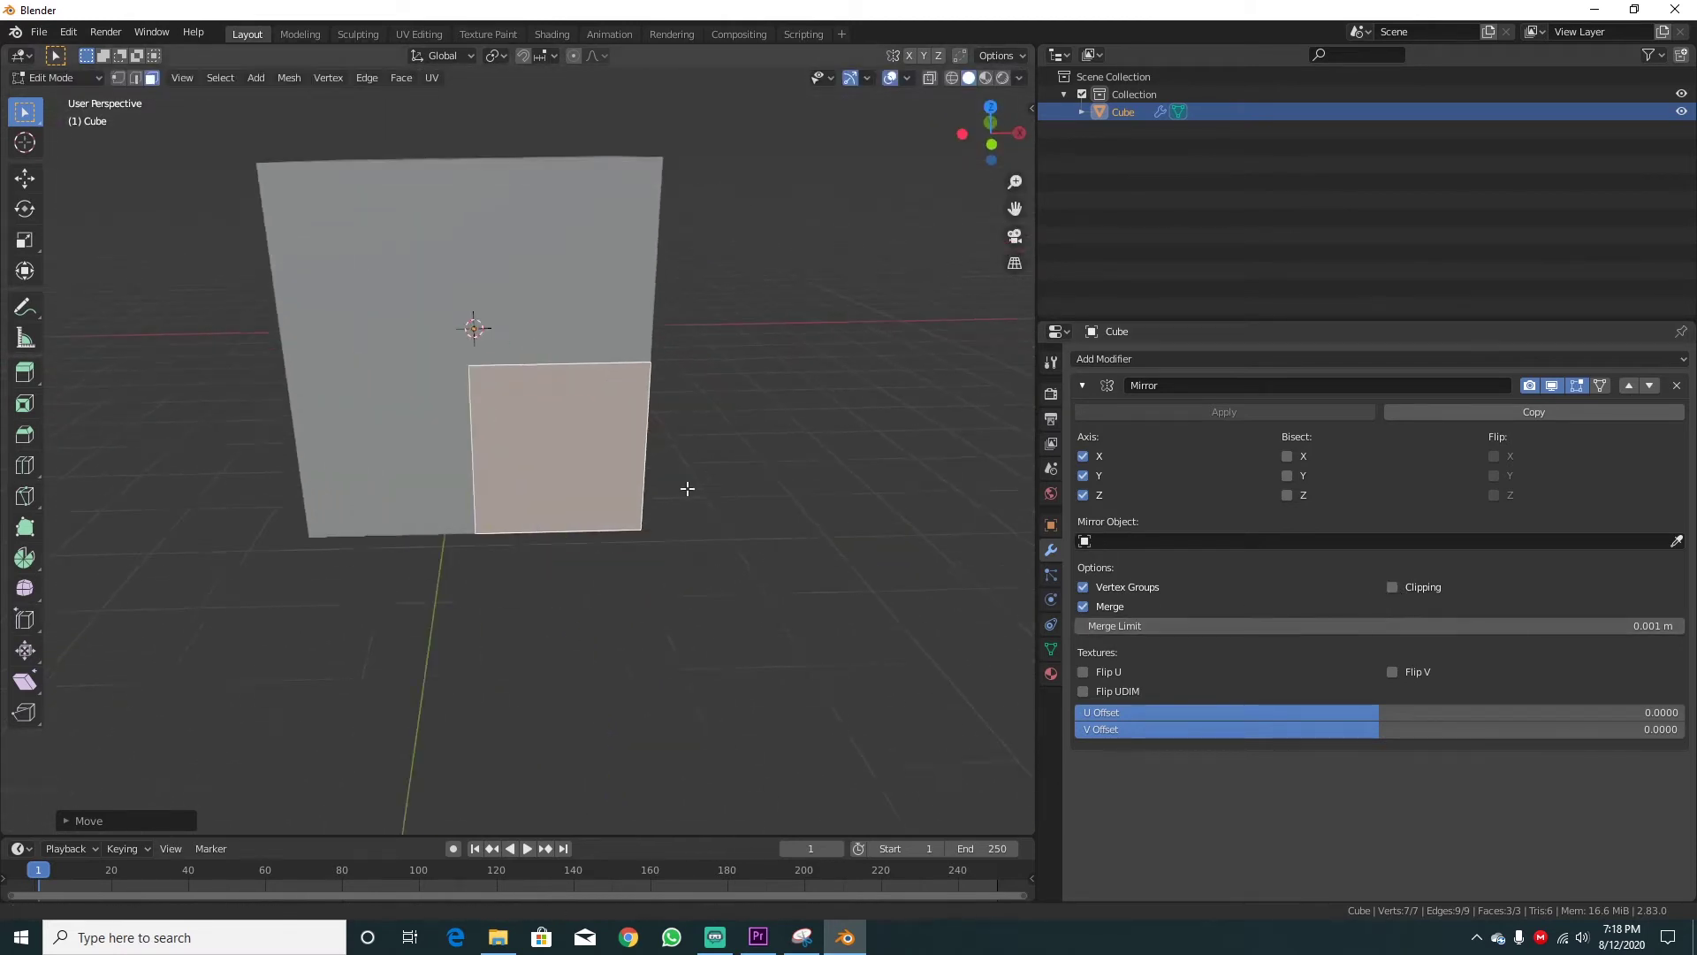
pyautogui.moveTo(686, 485)
pyautogui.mouseDown(button='middle')
pyautogui.moveTo(676, 472)
pyautogui.moveTo(914, 598)
pyautogui.mouseUp(button='middle')
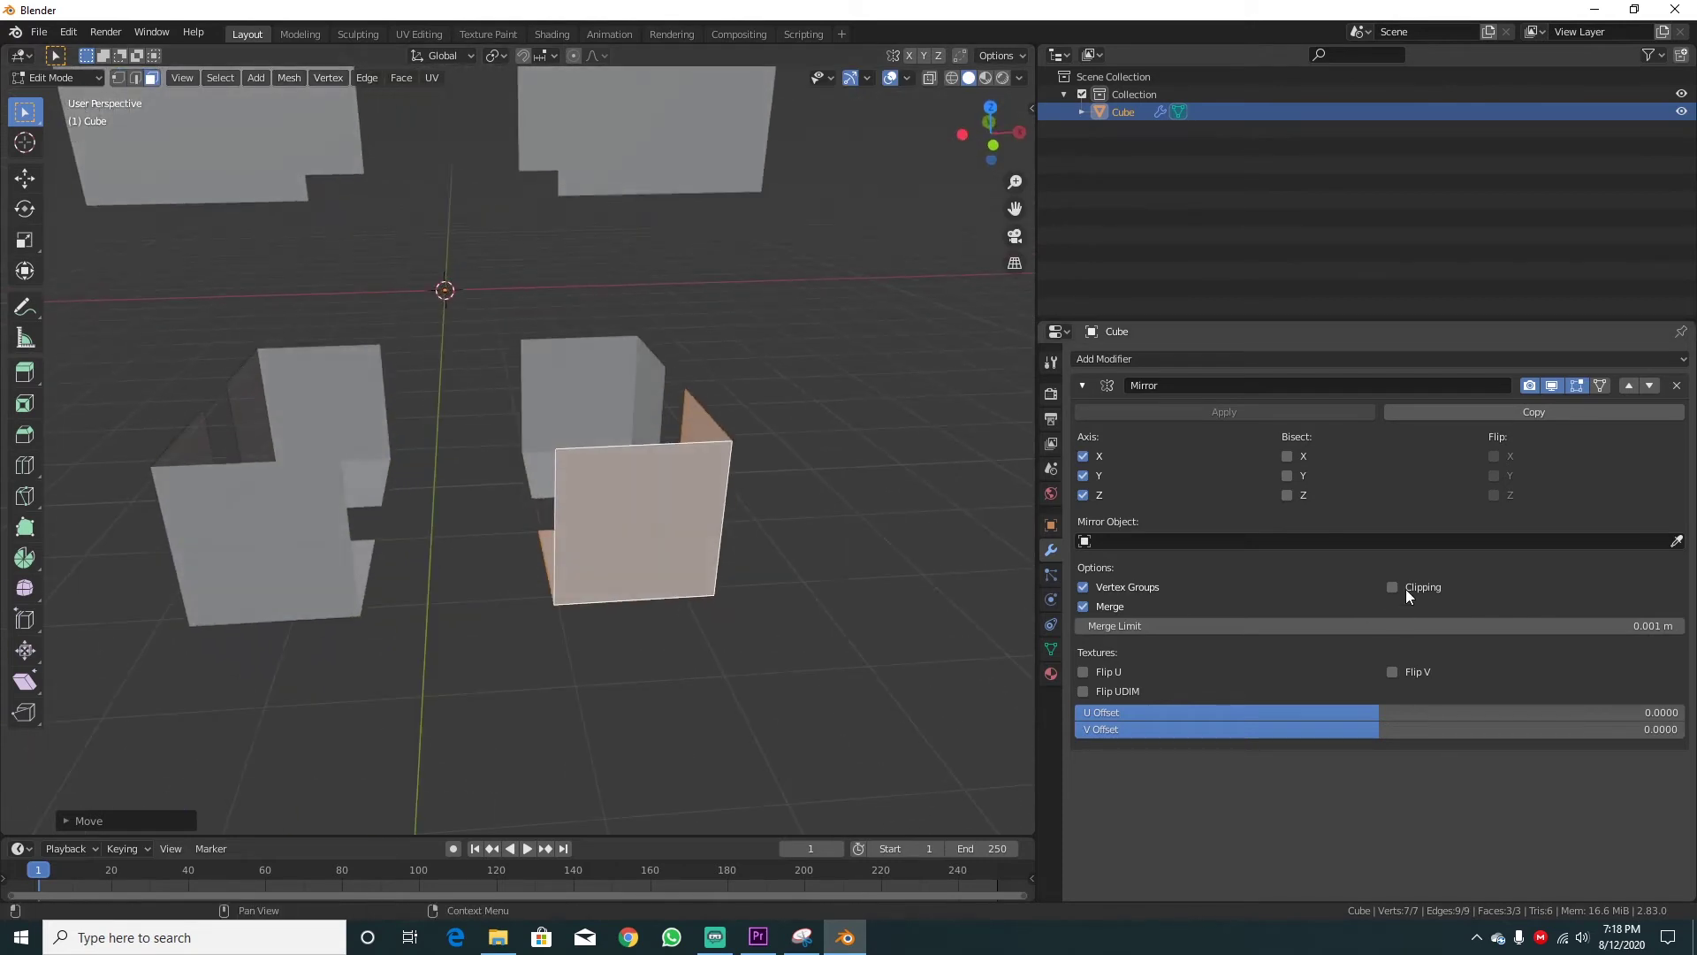
pyautogui.press('g')
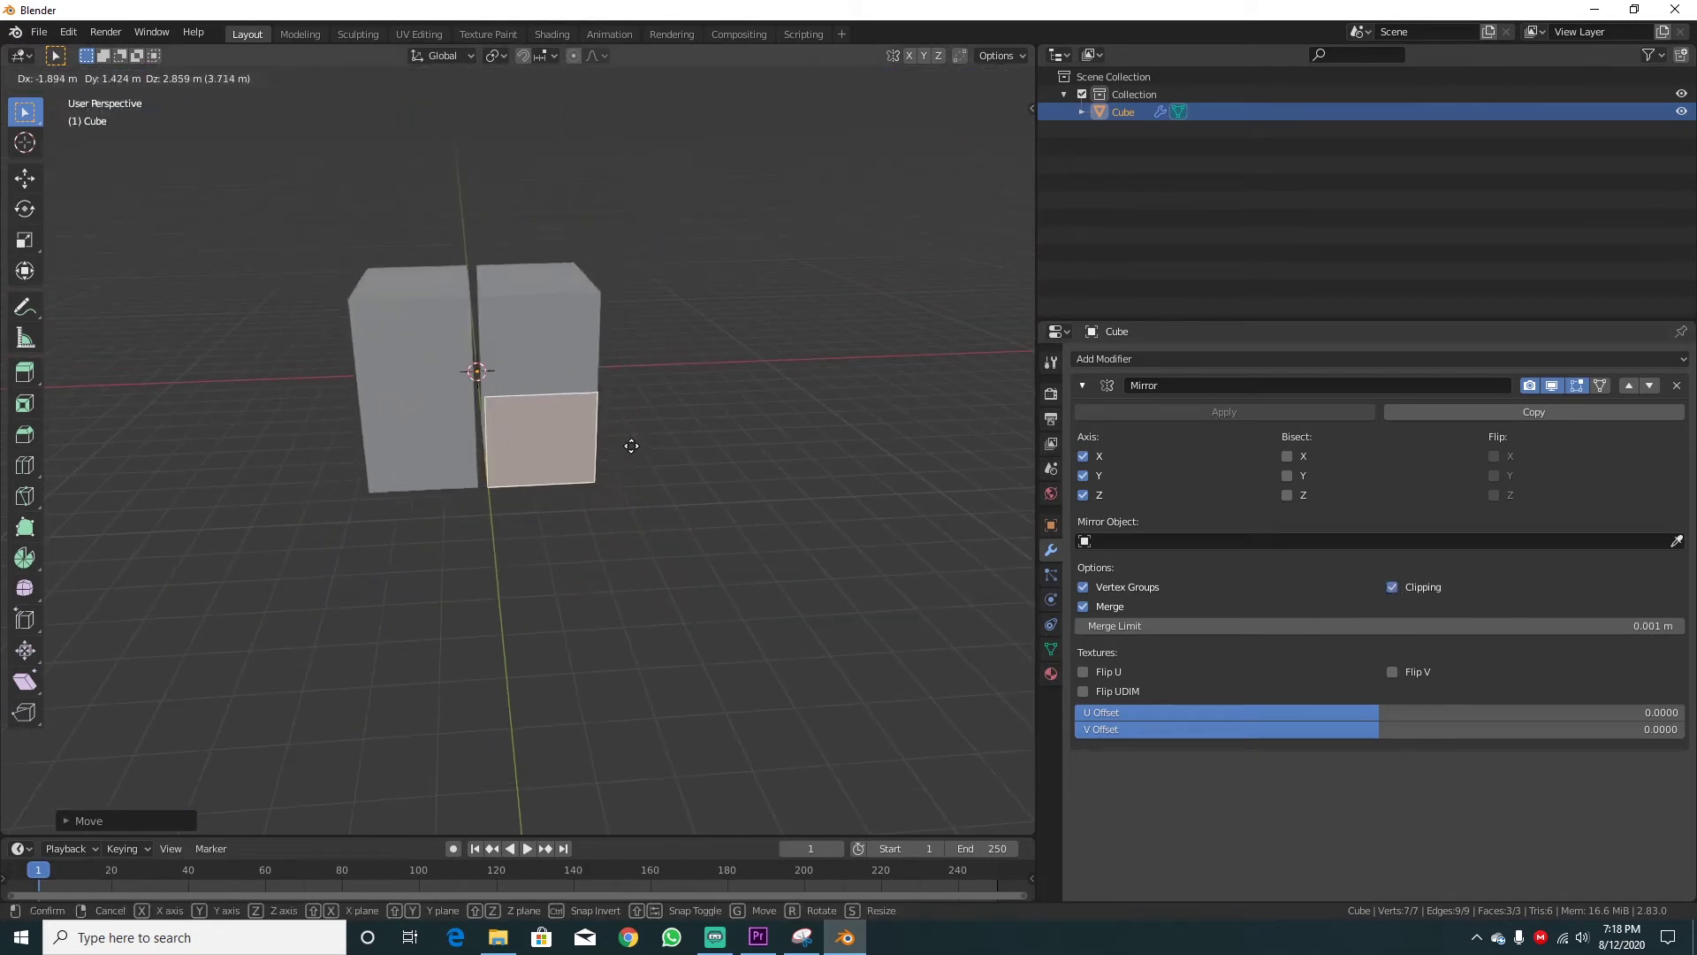
pyautogui.click(701, 512)
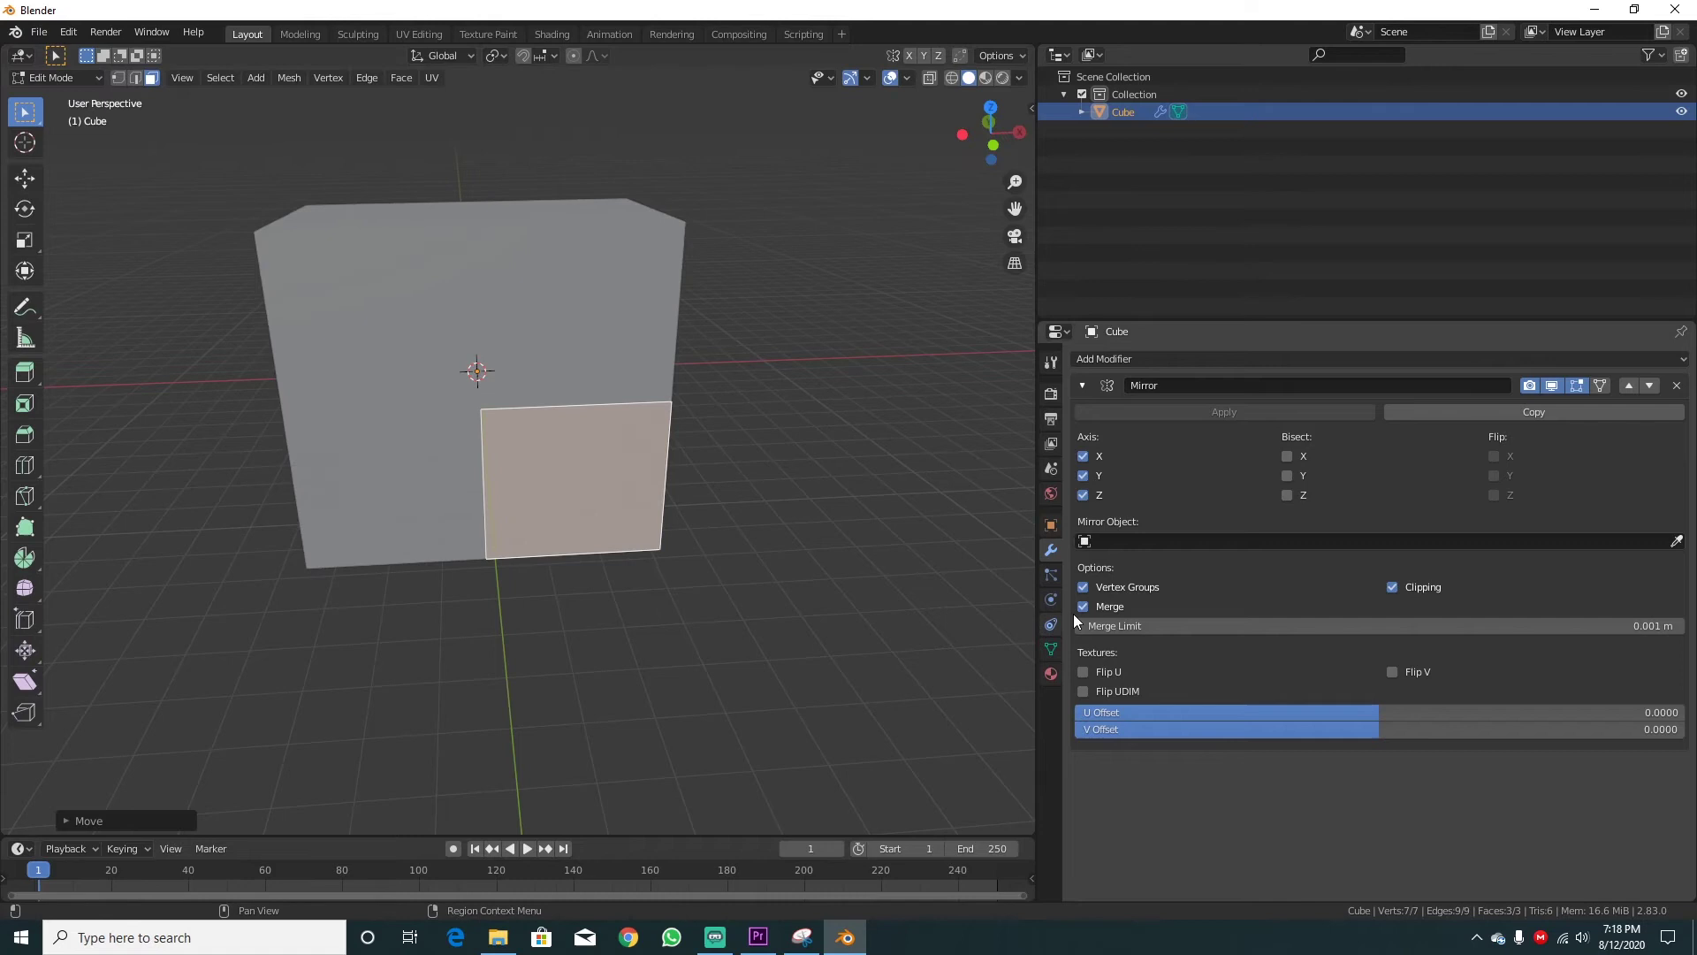
pyautogui.moveTo(909, 593); pyautogui.dragTo(785, 581, button='middle')
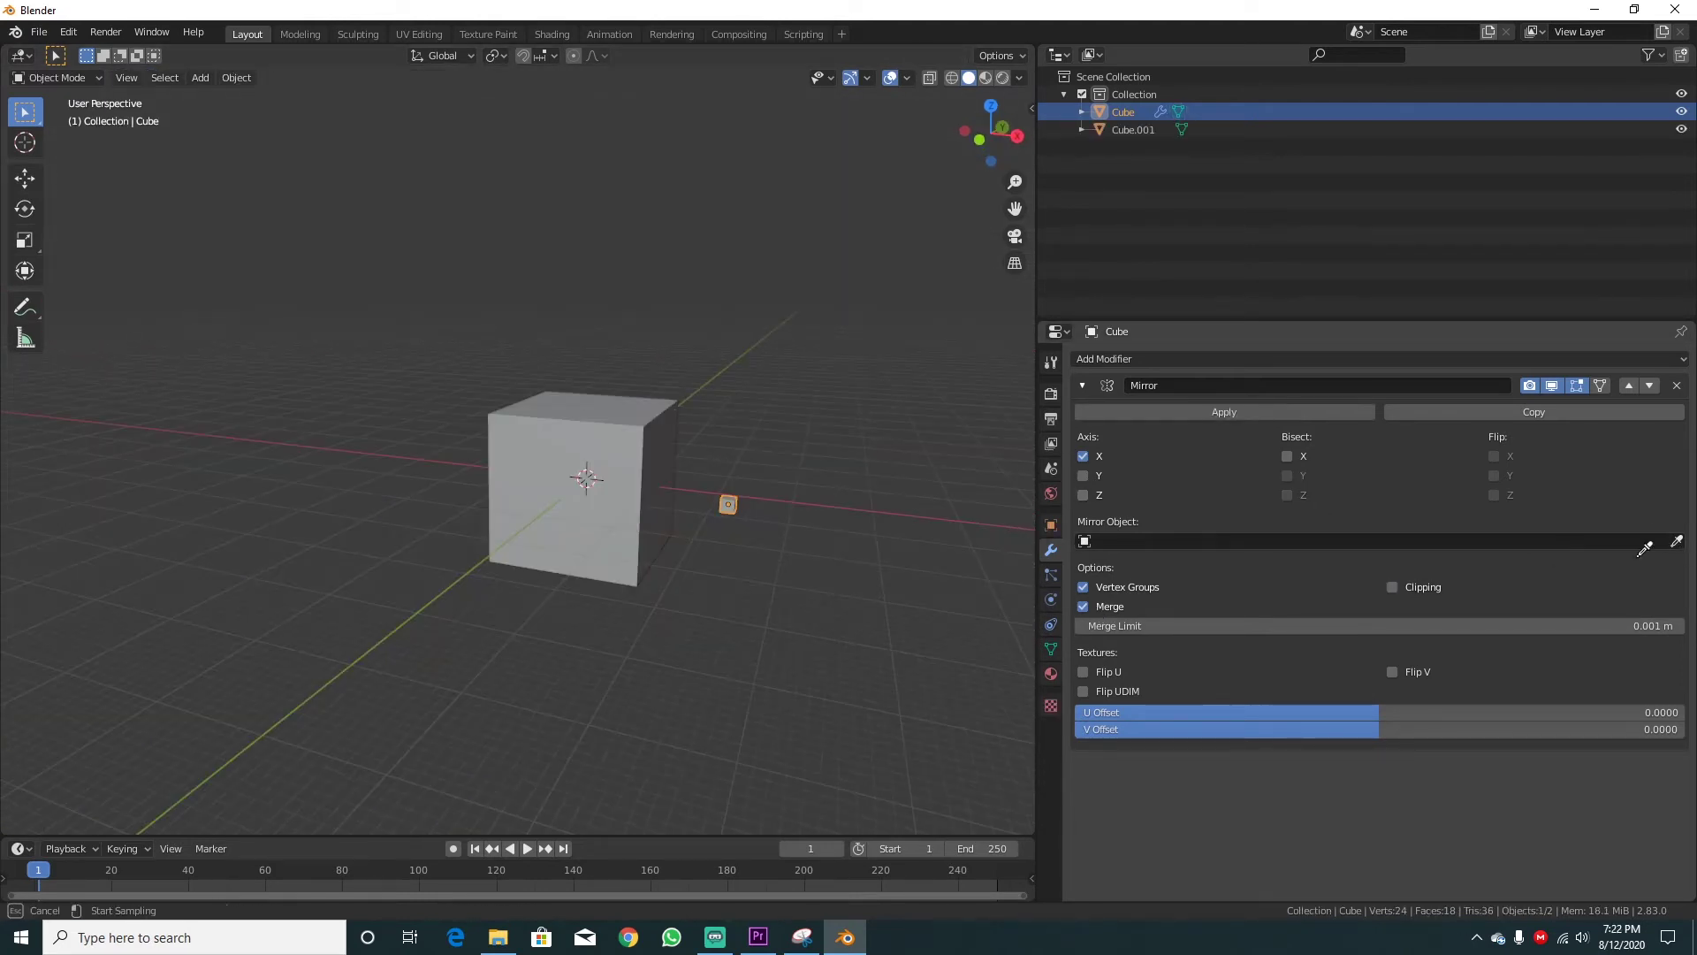
# Set Cube.001 as the Mirror Object and move the small cubes inward, then outward
pyautogui.click(666, 446)
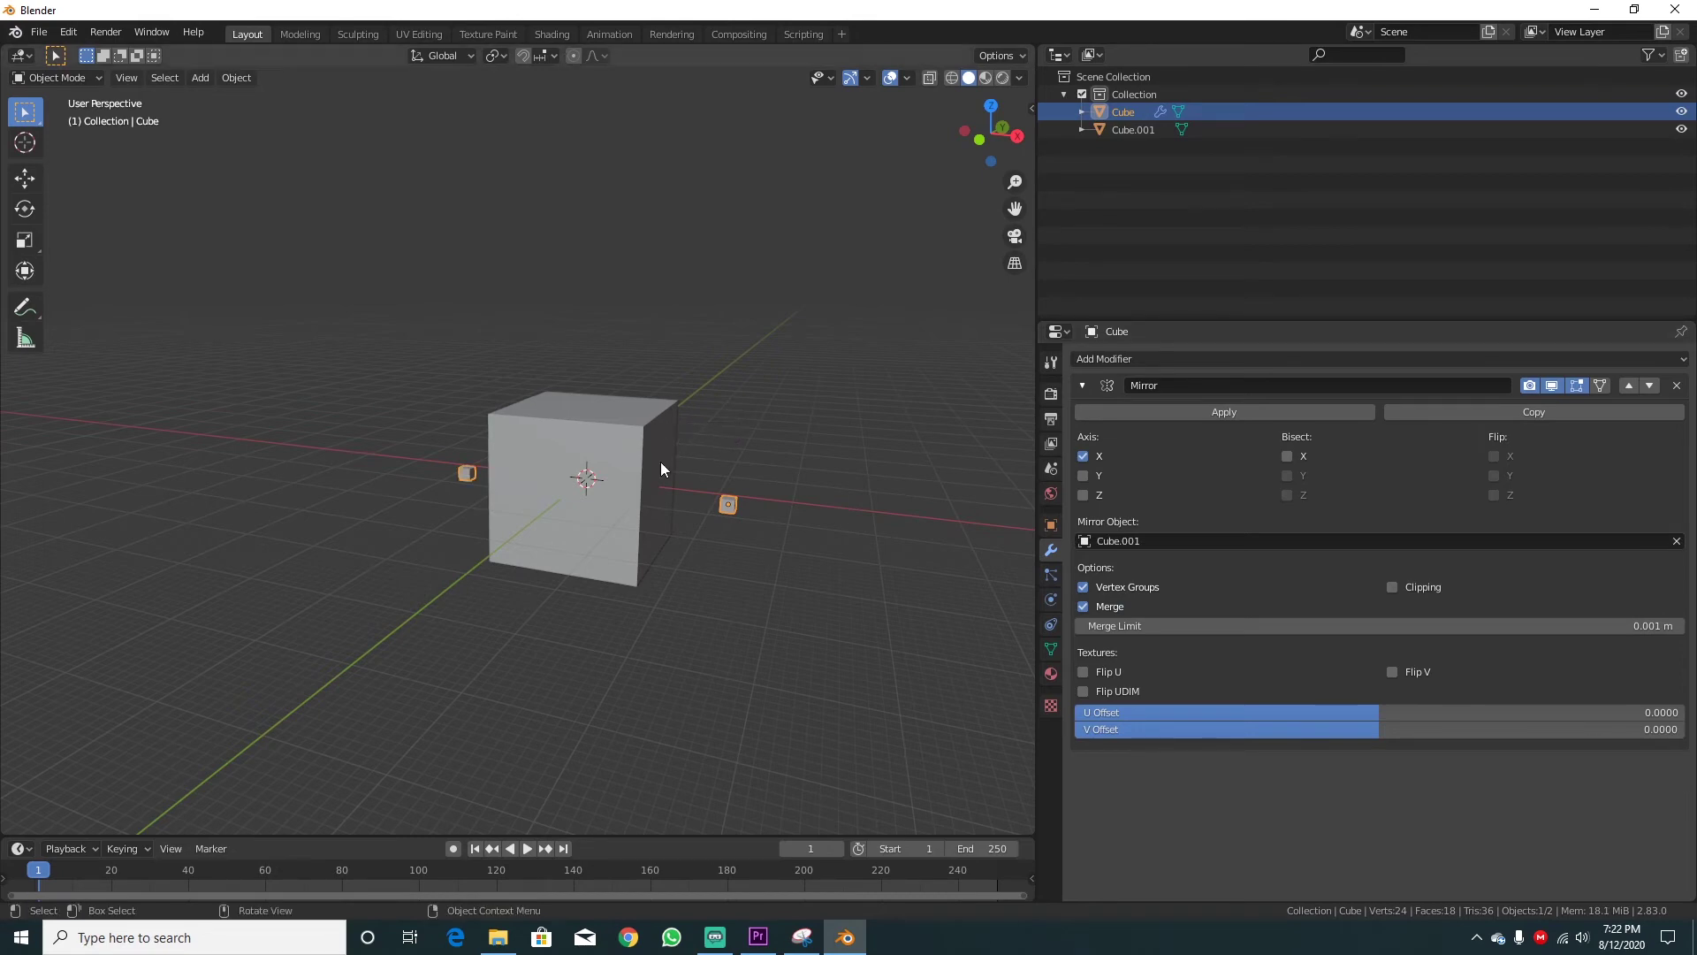
pyautogui.moveTo(776, 595)
pyautogui.mouseDown(button='middle')
pyautogui.moveTo(803, 596)
pyautogui.moveTo(792, 574)
pyautogui.mouseUp(button='middle')
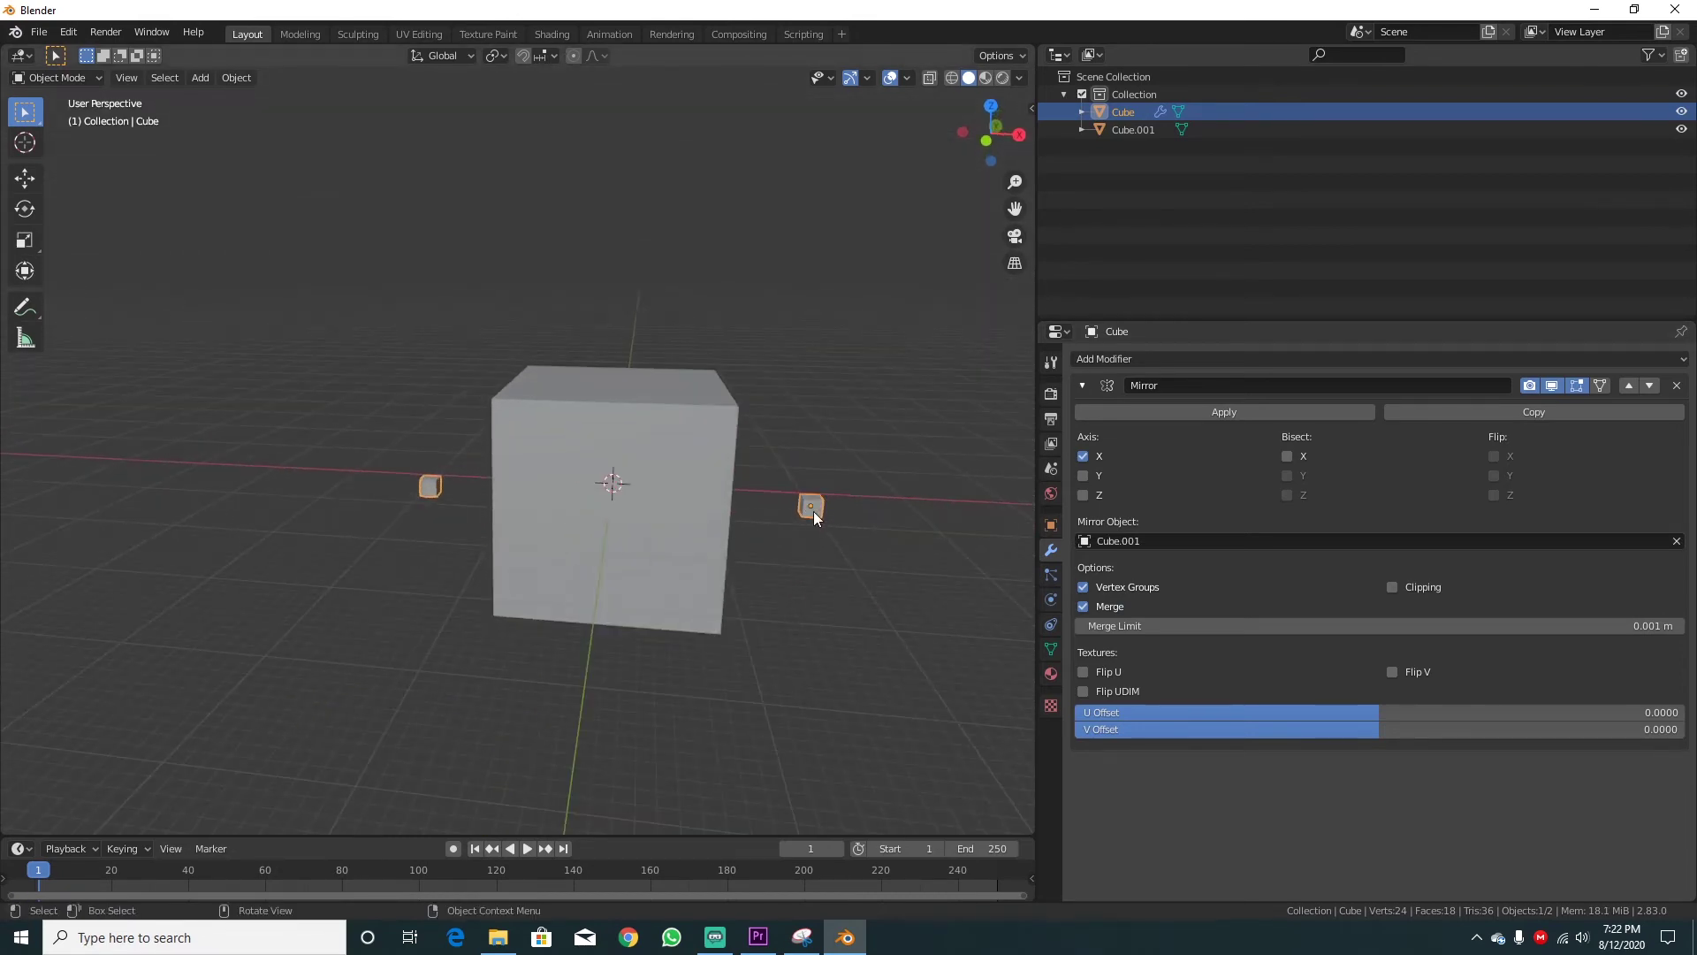
pyautogui.moveTo(794, 555); pyautogui.dragTo(783, 544, button='middle')
pyautogui.press('g')
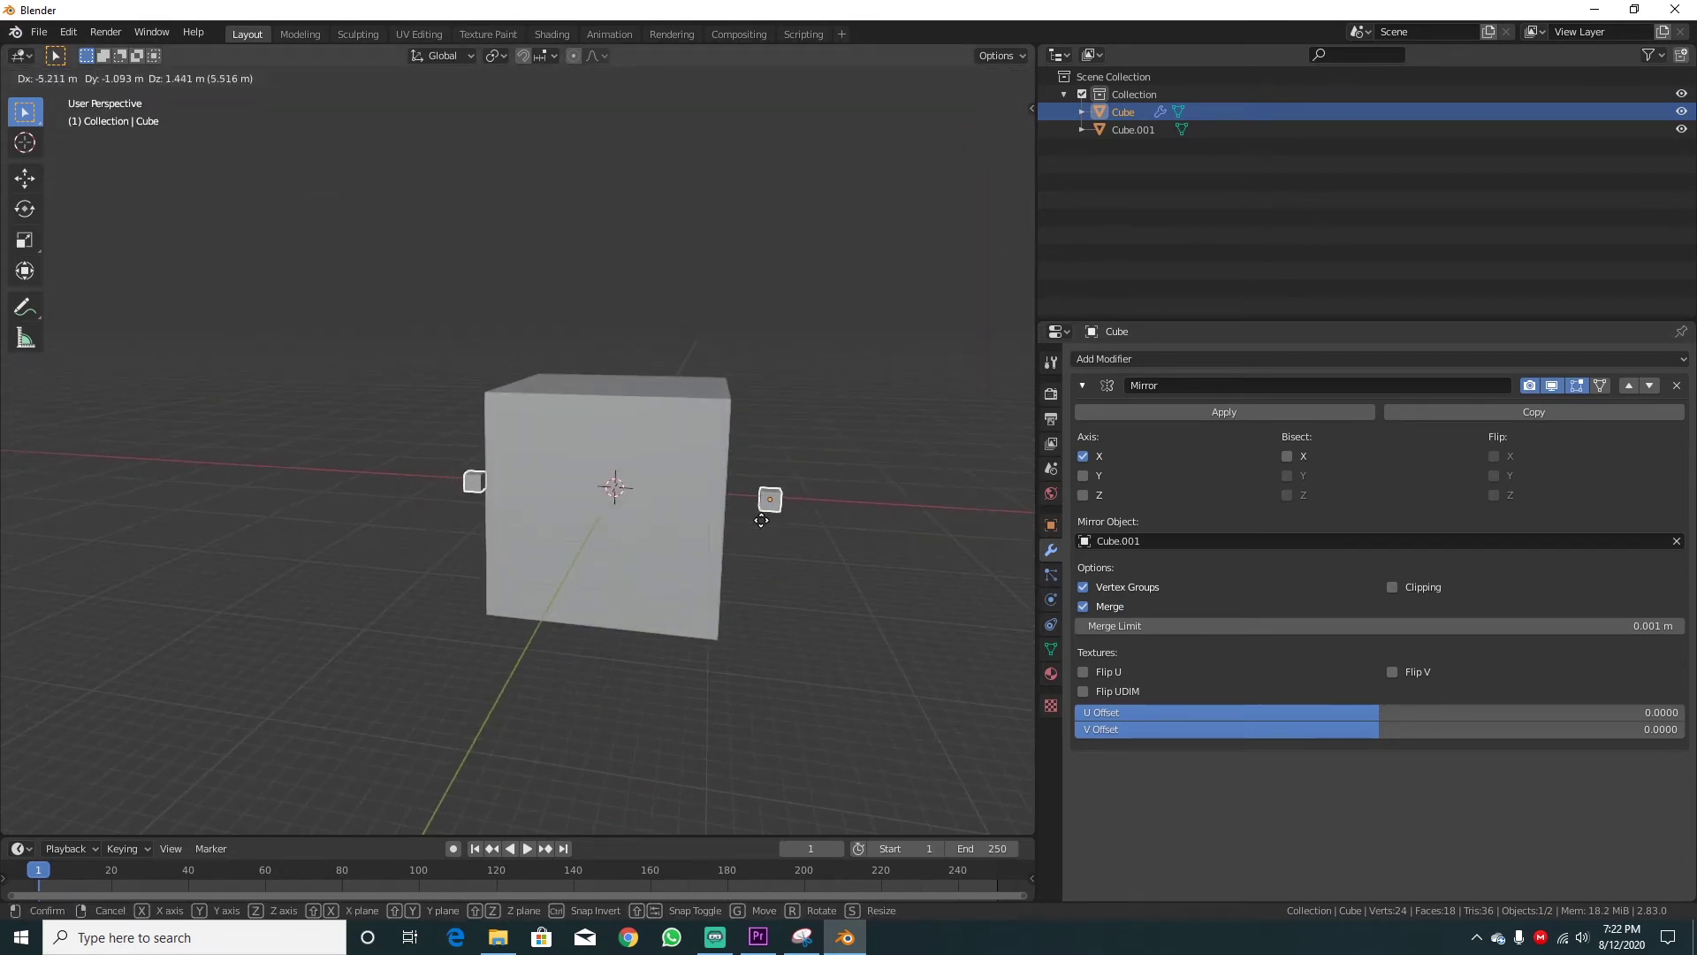
pyautogui.click(864, 585)
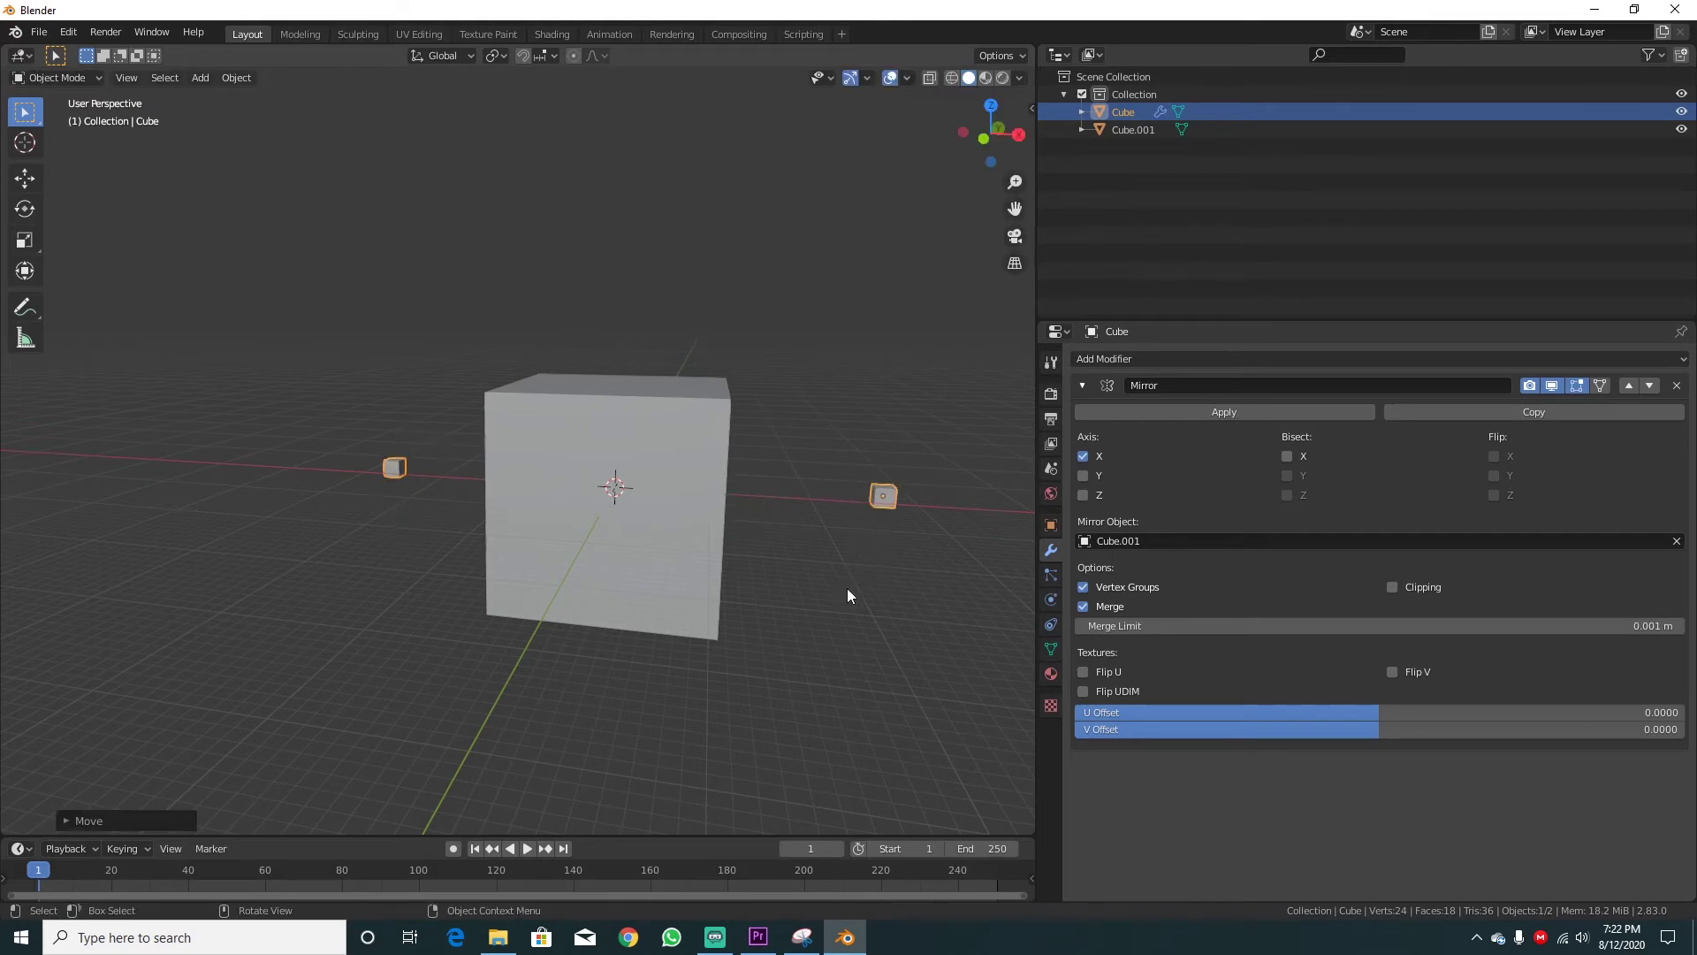
pyautogui.moveTo(846, 587); pyautogui.dragTo(772, 561, button='middle')
pyautogui.scroll(-3, 797, 530)
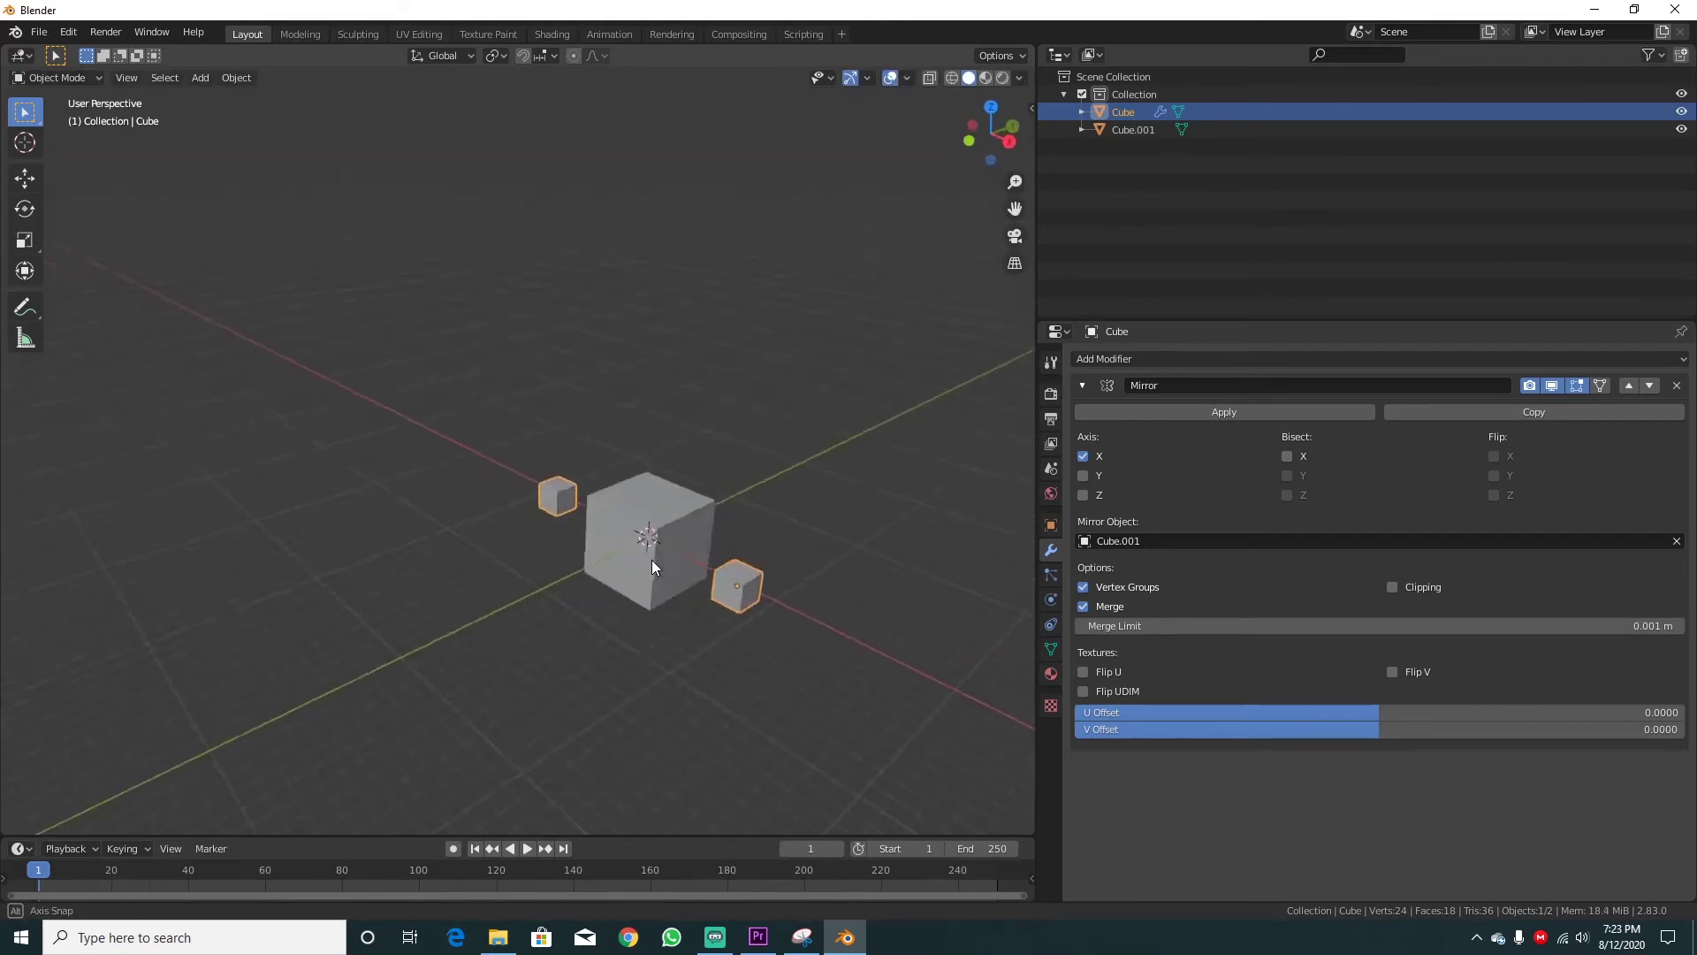
pyautogui.moveTo(651, 560)
pyautogui.mouseDown(button='middle')
pyautogui.moveTo(574, 564)
pyautogui.moveTo(721, 549)
pyautogui.moveTo(698, 551)
pyautogui.moveTo(742, 609)
pyautogui.mouseUp(button='middle')
pyautogui.press('g')
pyautogui.click(737, 583)
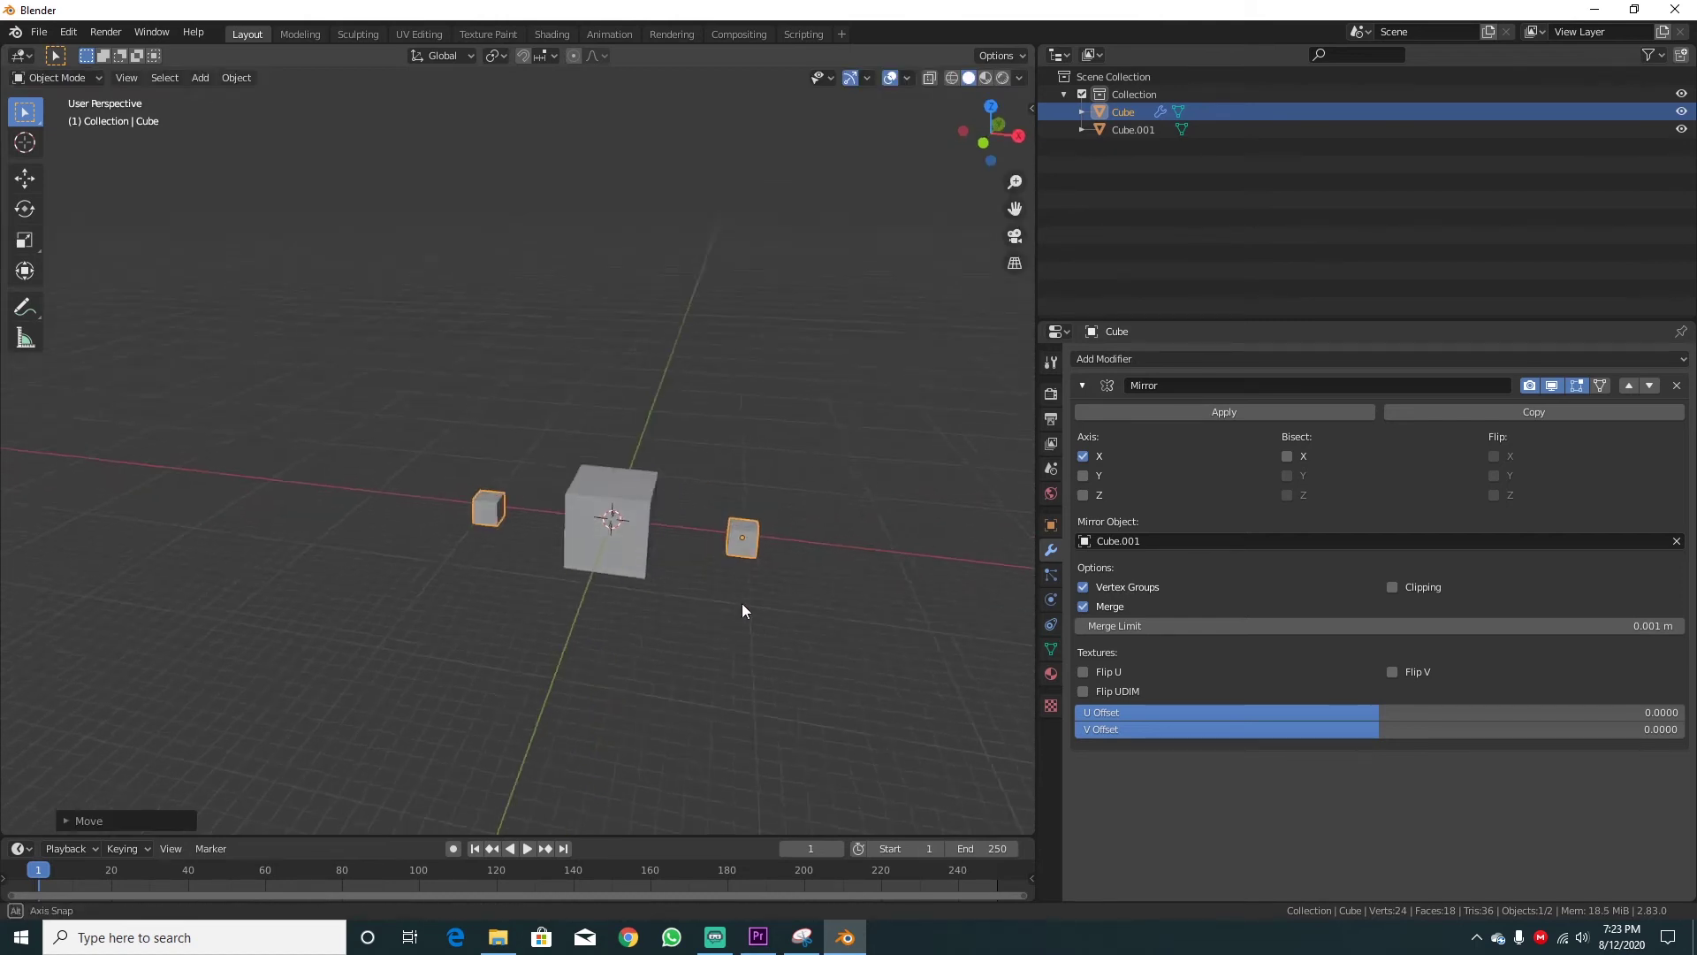
# Move Cube.001 to the origin and scale it down
pyautogui.click(605, 510)
pyautogui.press('g')
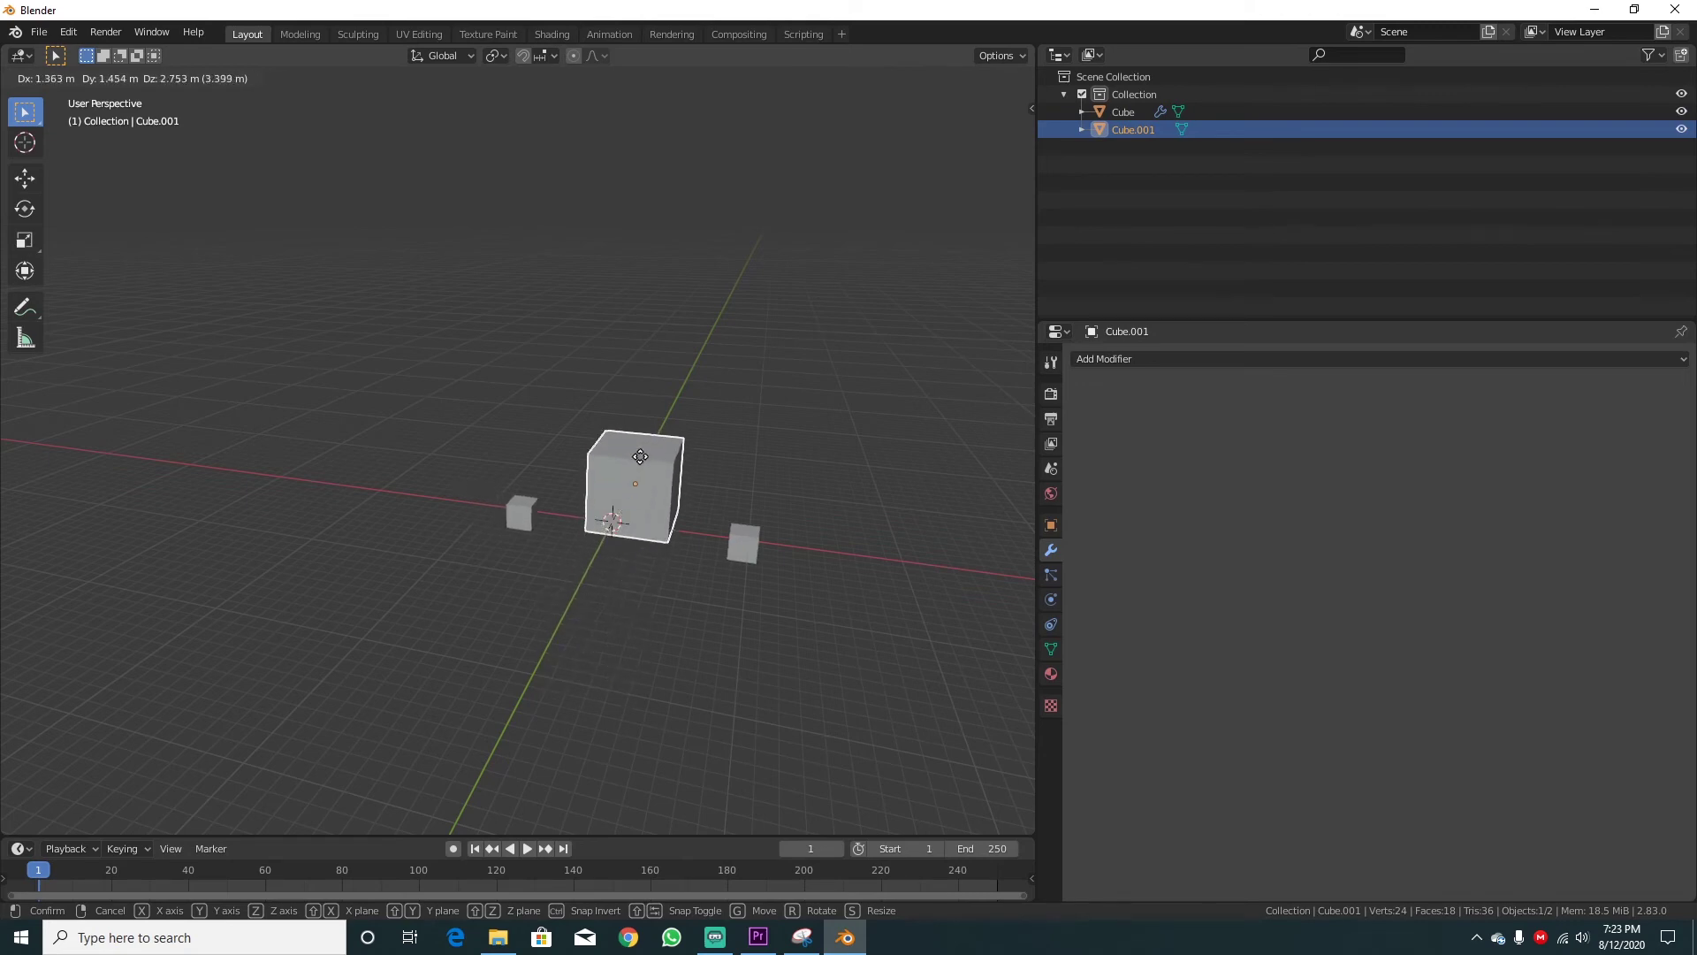
pyautogui.click(619, 505)
pyautogui.press('s')
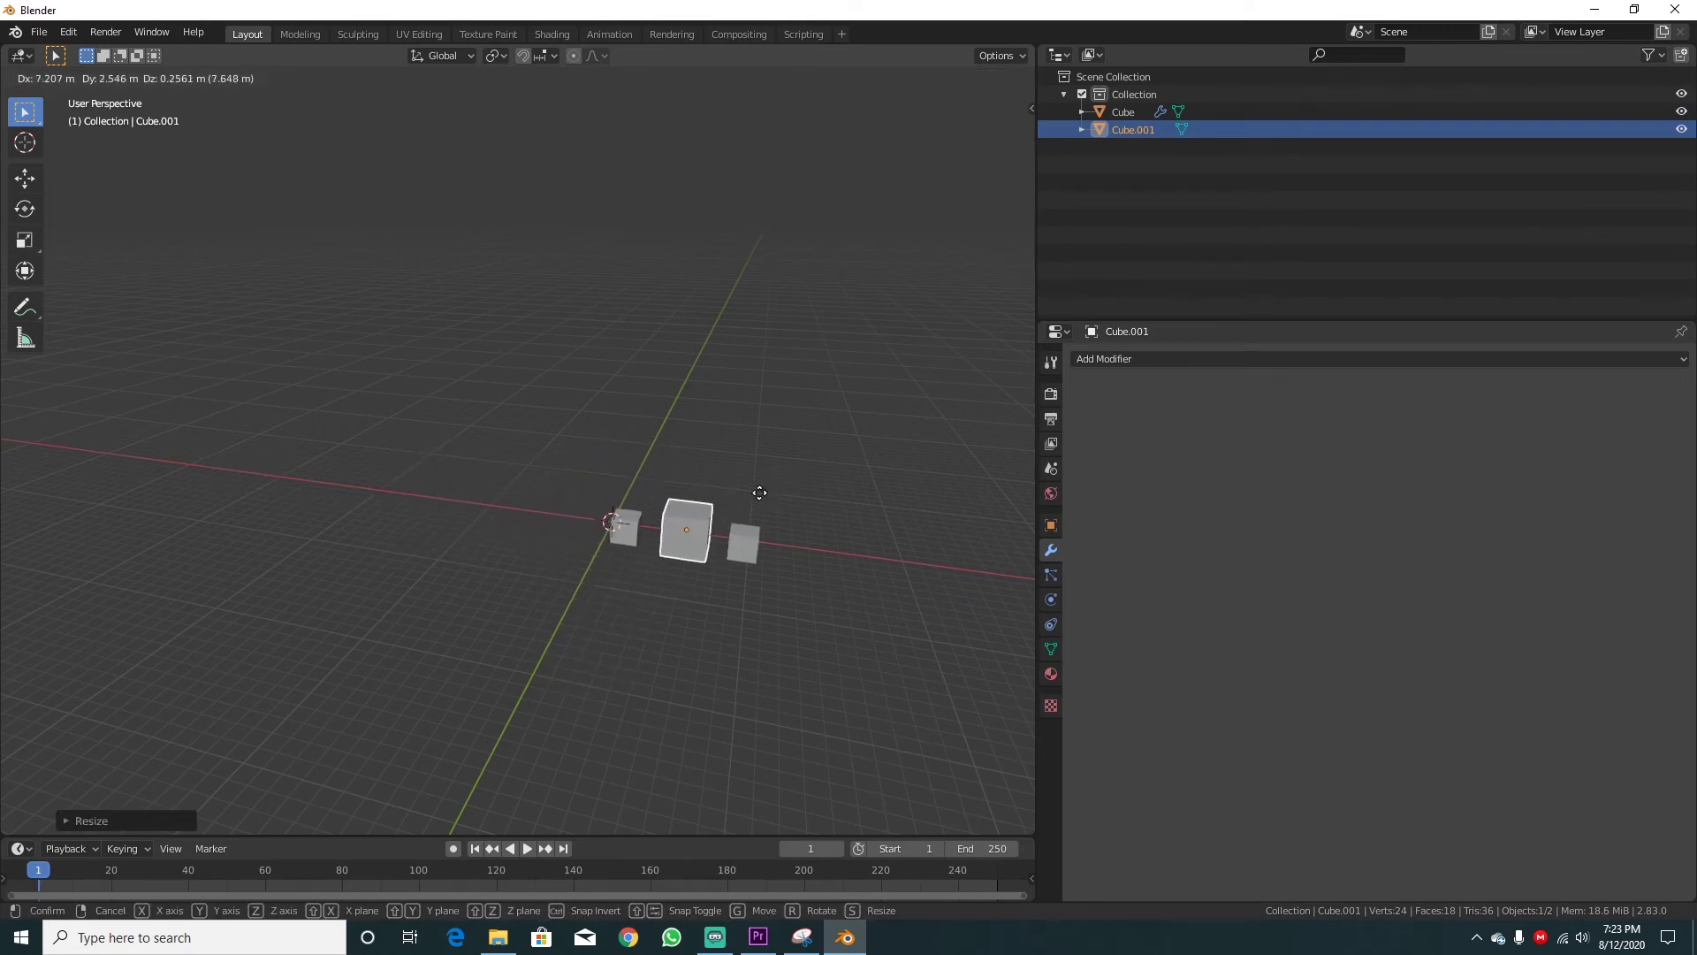
pyautogui.click(686, 490)
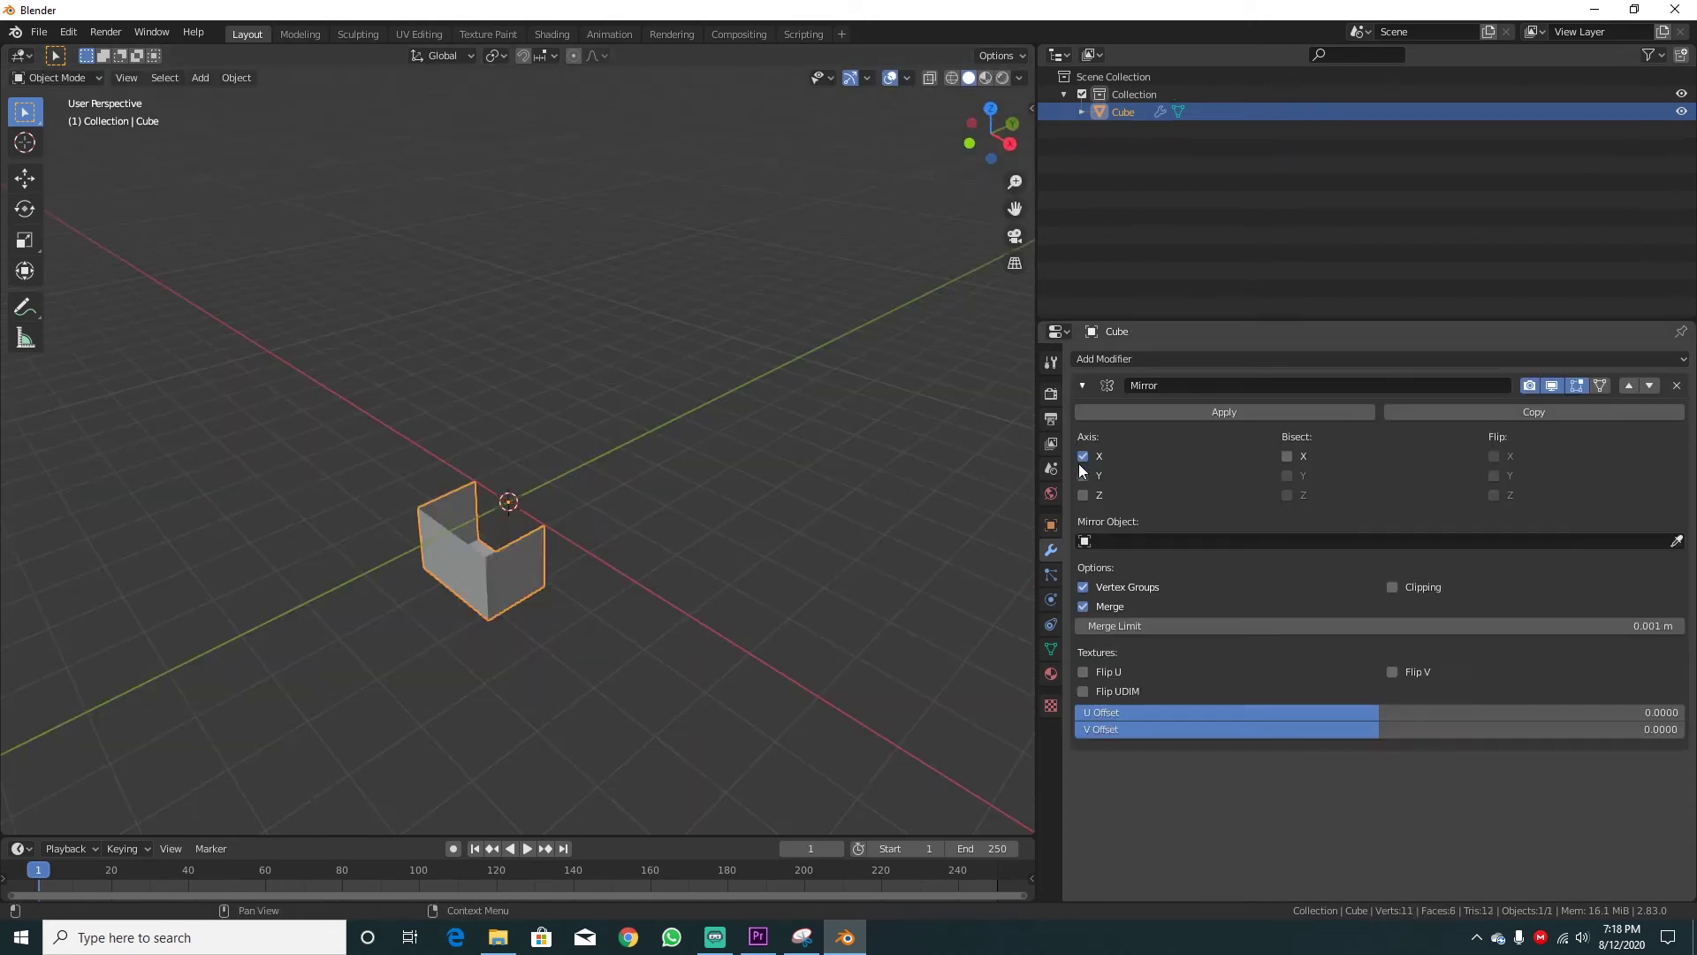
# Enable Y-axis mirroring and move a face twice in Edit Mode
pyautogui.click(1083, 474)
pyautogui.moveTo(636, 594); pyautogui.dragTo(691, 566, button='middle')
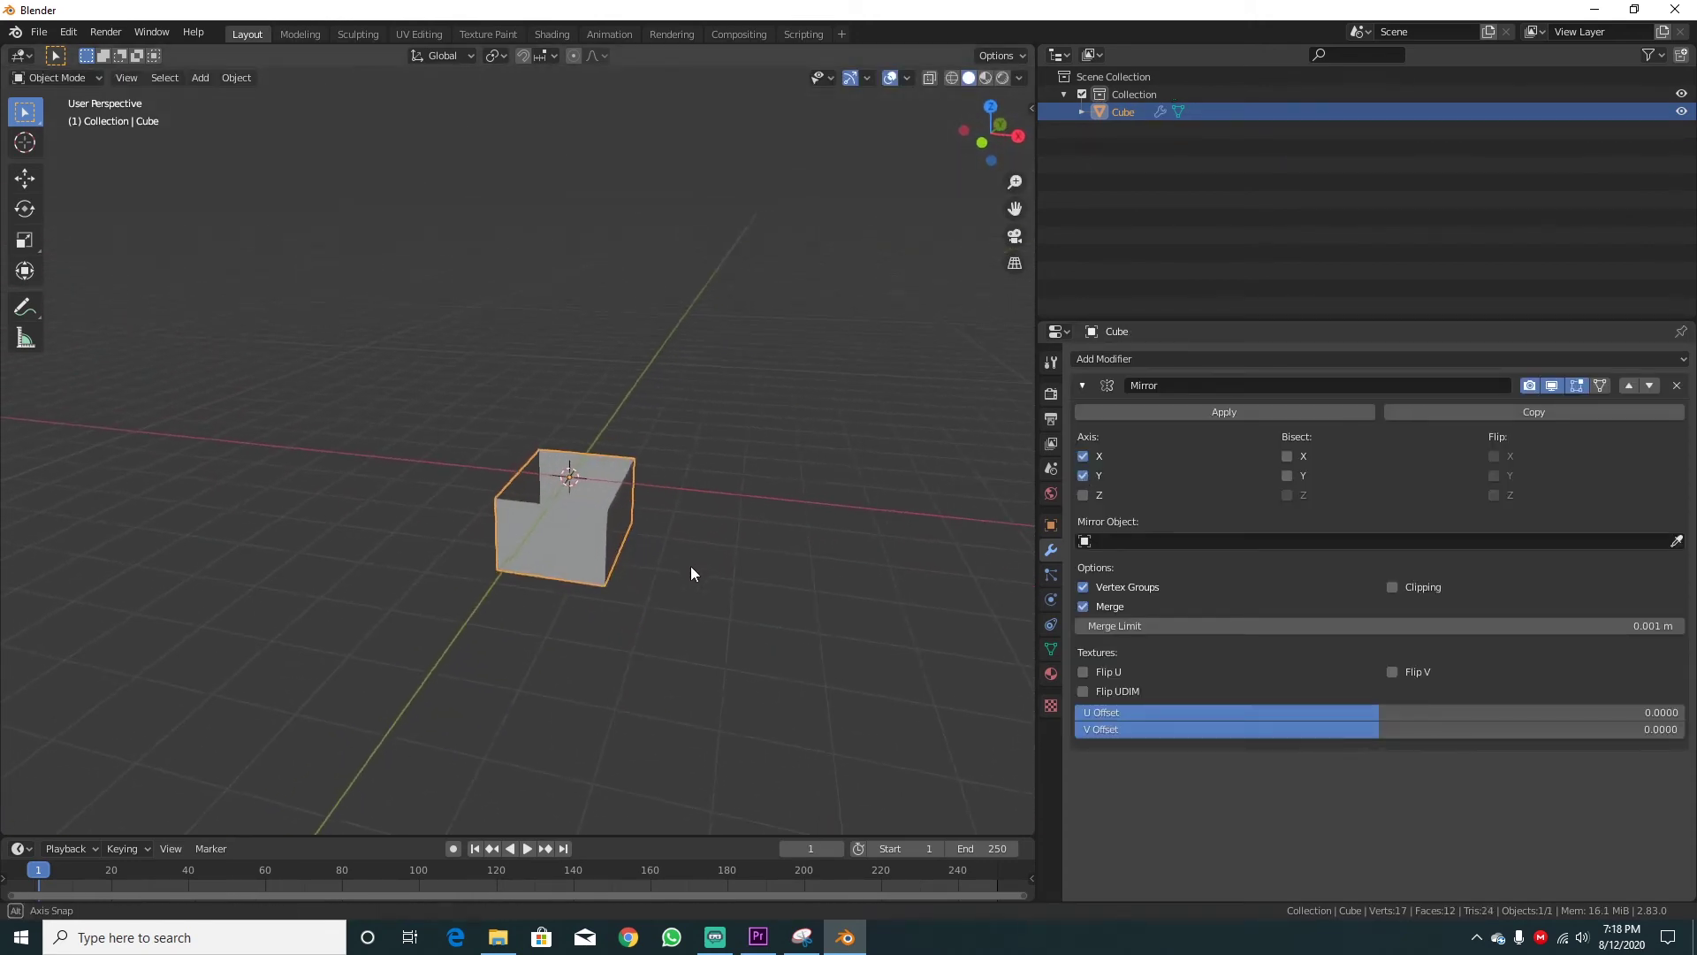
pyautogui.moveTo(928, 498)
pyautogui.mouseDown(button='middle')
pyautogui.moveTo(611, 488)
pyautogui.moveTo(739, 523)
pyautogui.mouseUp(button='middle')
pyautogui.press('Tab')
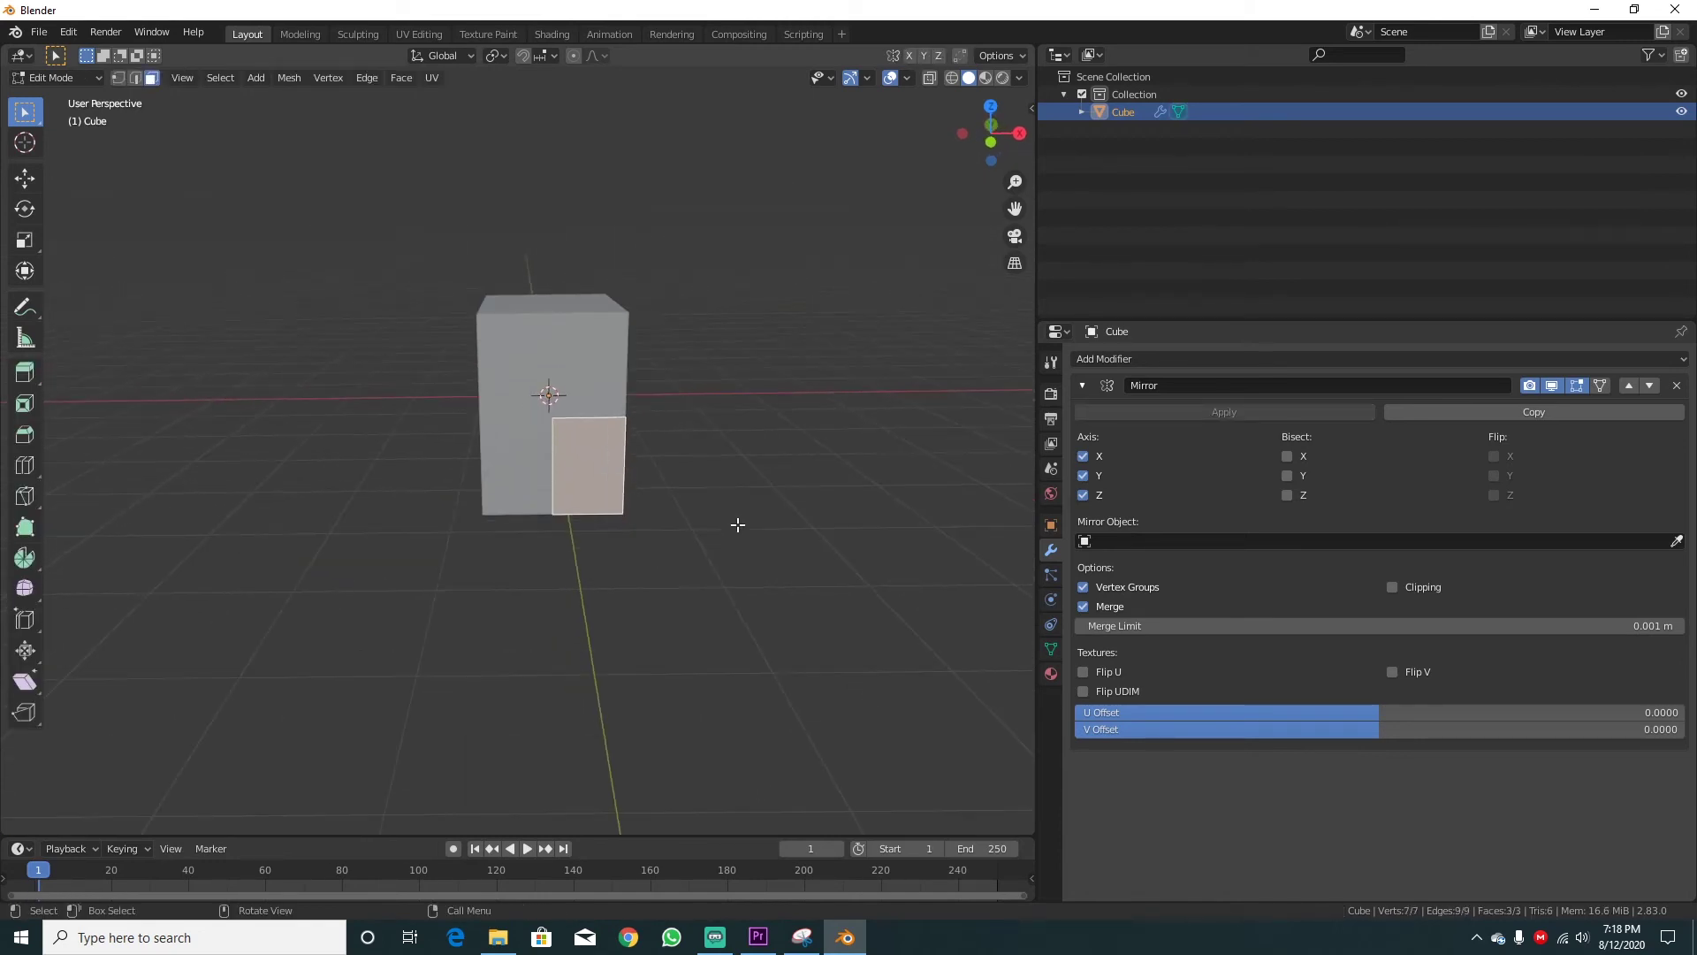
pyautogui.press('g')
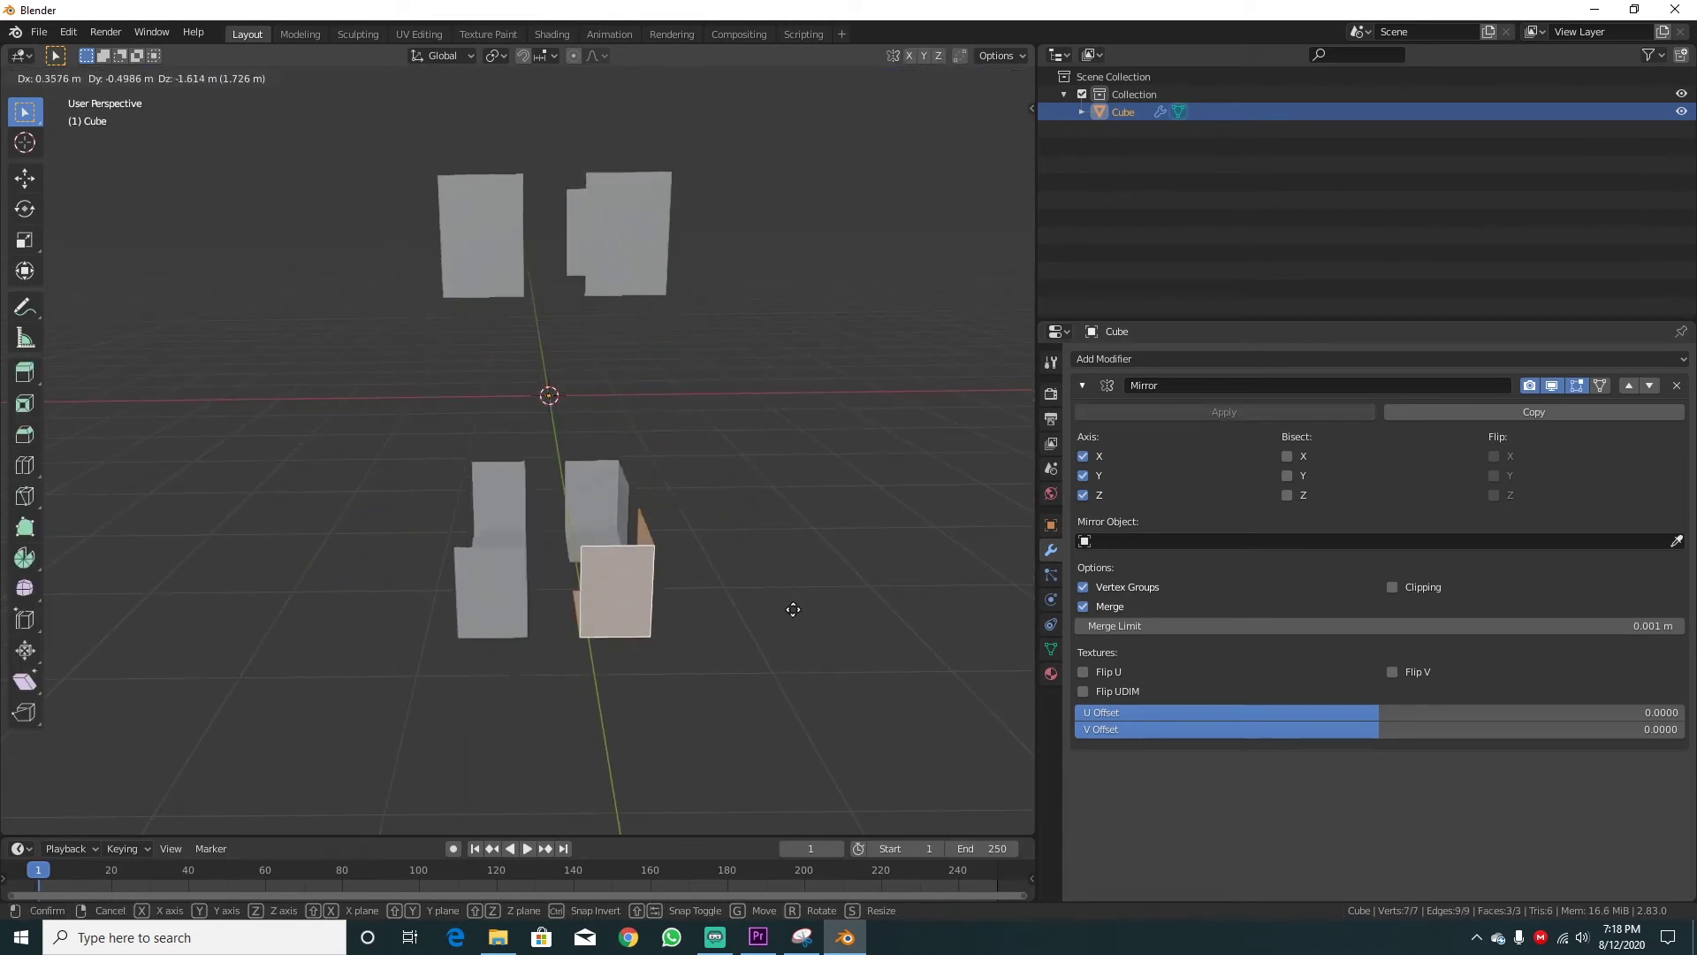
pyautogui.click(829, 564)
pyautogui.press('g')
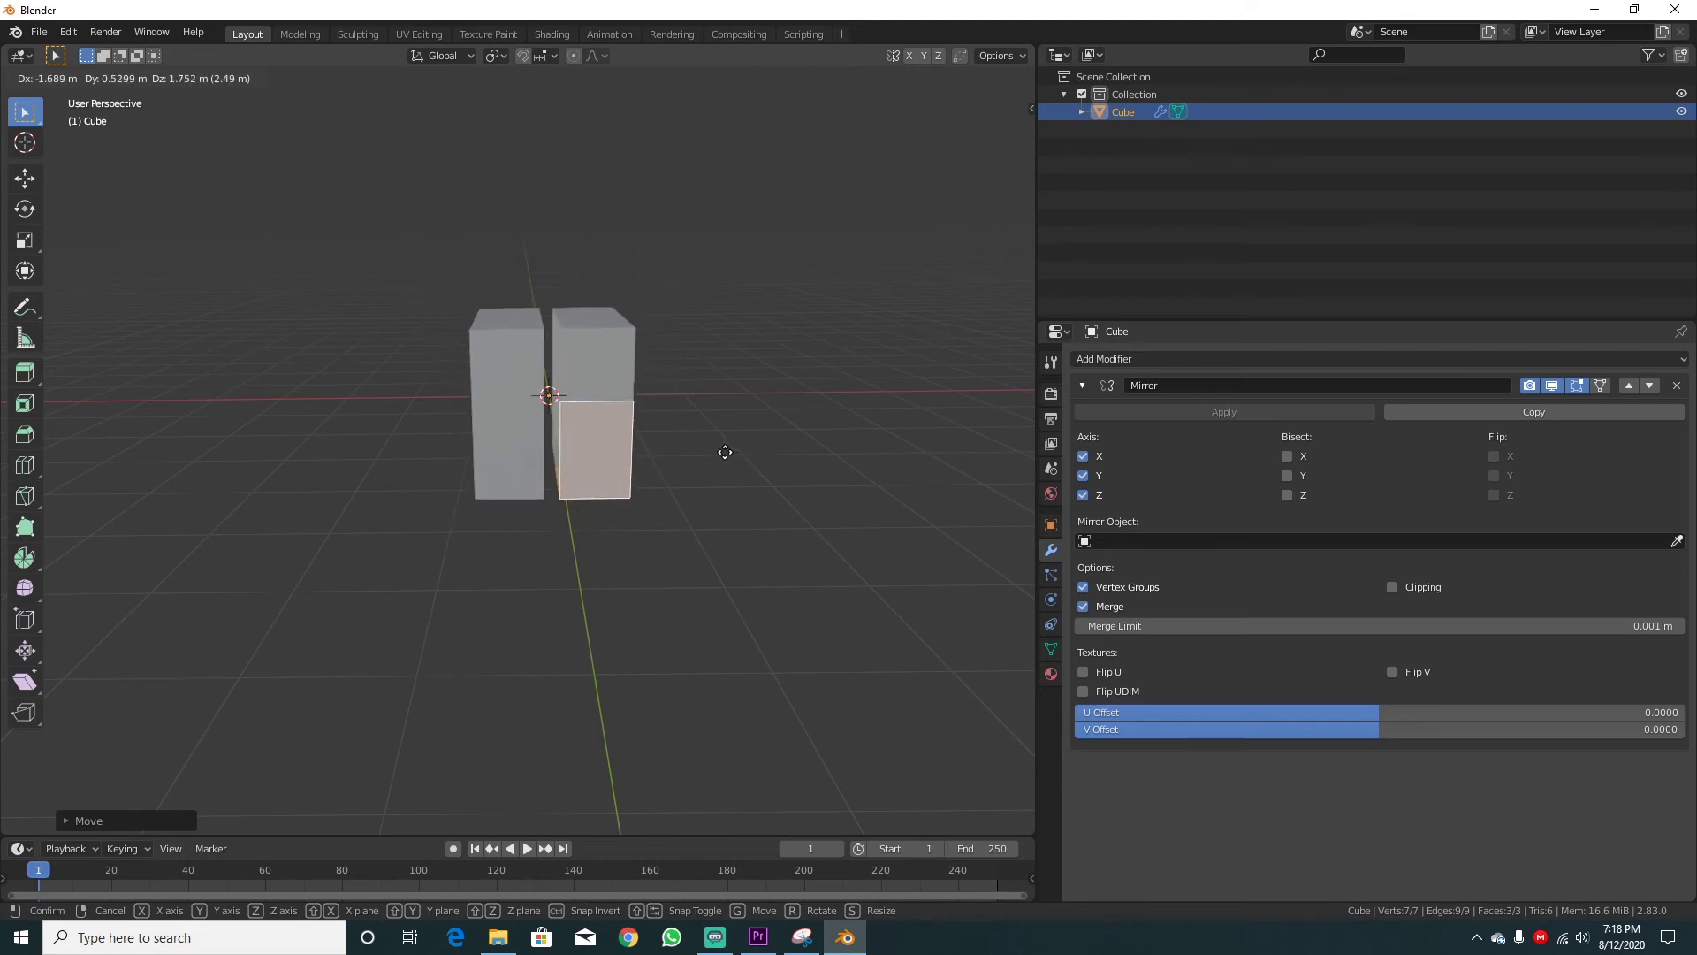
pyautogui.click(712, 452)
# Turn on Clipping and move the face against the mirror plane
pyautogui.click(1392, 586)
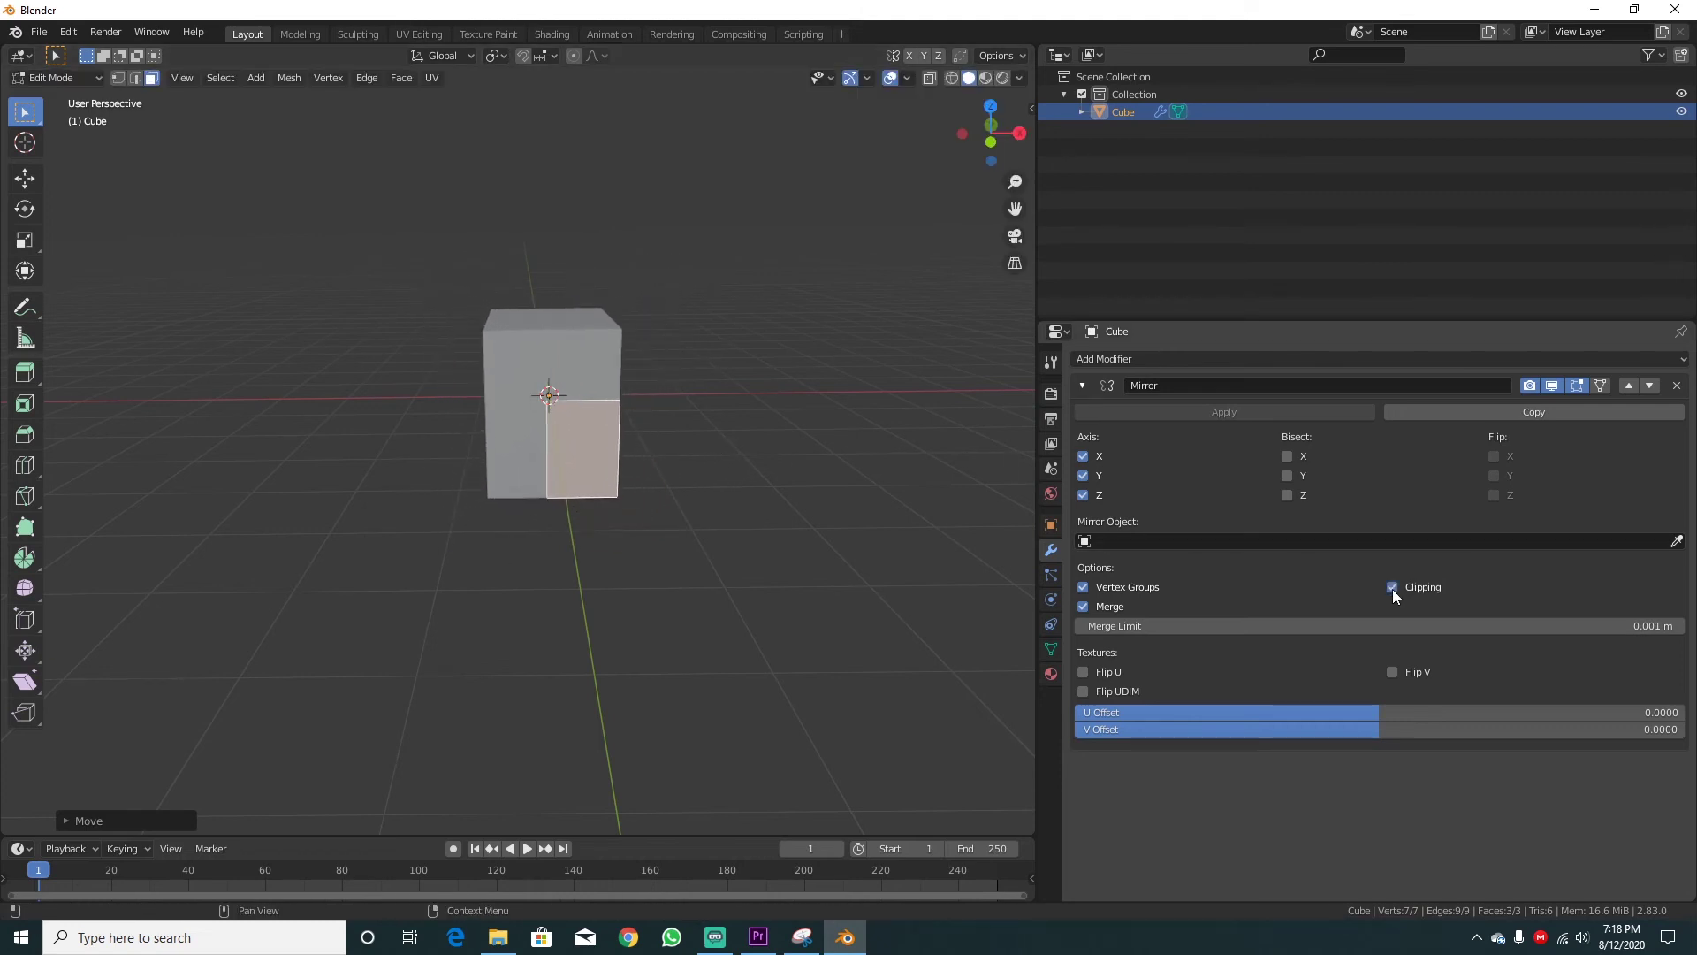
pyautogui.moveTo(810, 537)
pyautogui.mouseDown(button='middle')
pyautogui.moveTo(651, 549)
pyautogui.moveTo(561, 595)
pyautogui.moveTo(711, 606)
pyautogui.moveTo(462, 694)
pyautogui.moveTo(805, 667)
pyautogui.moveTo(492, 417)
pyautogui.moveTo(660, 495)
pyautogui.moveTo(576, 568)
pyautogui.moveTo(814, 595)
pyautogui.moveTo(902, 571)
pyautogui.mouseUp(button='middle')
pyautogui.scroll(2, 803, 667)
pyautogui.scroll(1, 858, 689)
pyautogui.press('g')
pyautogui.click(485, 610)
pyautogui.scroll(-2, 518, 588)
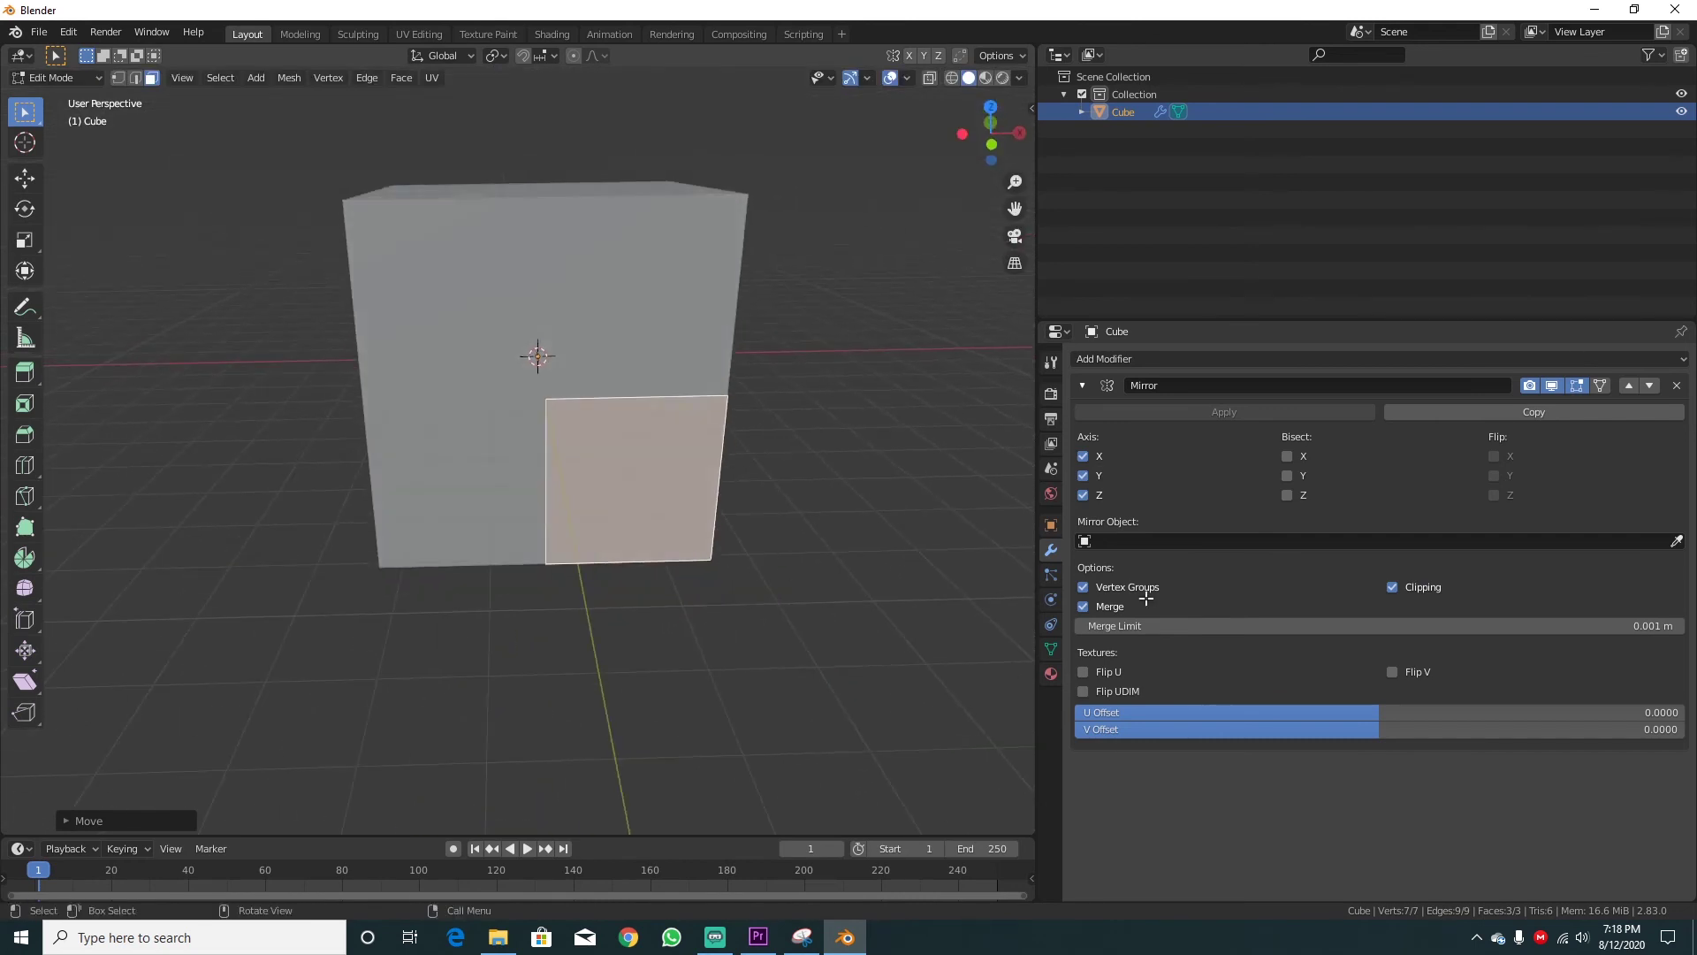
# Toggle Clipping off and on again, then grow the mirrored cube
pyautogui.click(1394, 588)
pyautogui.moveTo(795, 530)
pyautogui.mouseDown(button='middle')
pyautogui.moveTo(685, 486)
pyautogui.moveTo(774, 568)
pyautogui.moveTo(677, 473)
pyautogui.moveTo(652, 561)
pyautogui.moveTo(914, 598)
pyautogui.moveTo(893, 576)
pyautogui.mouseUp(button='middle')
pyautogui.click(1394, 587)
pyautogui.press('g')
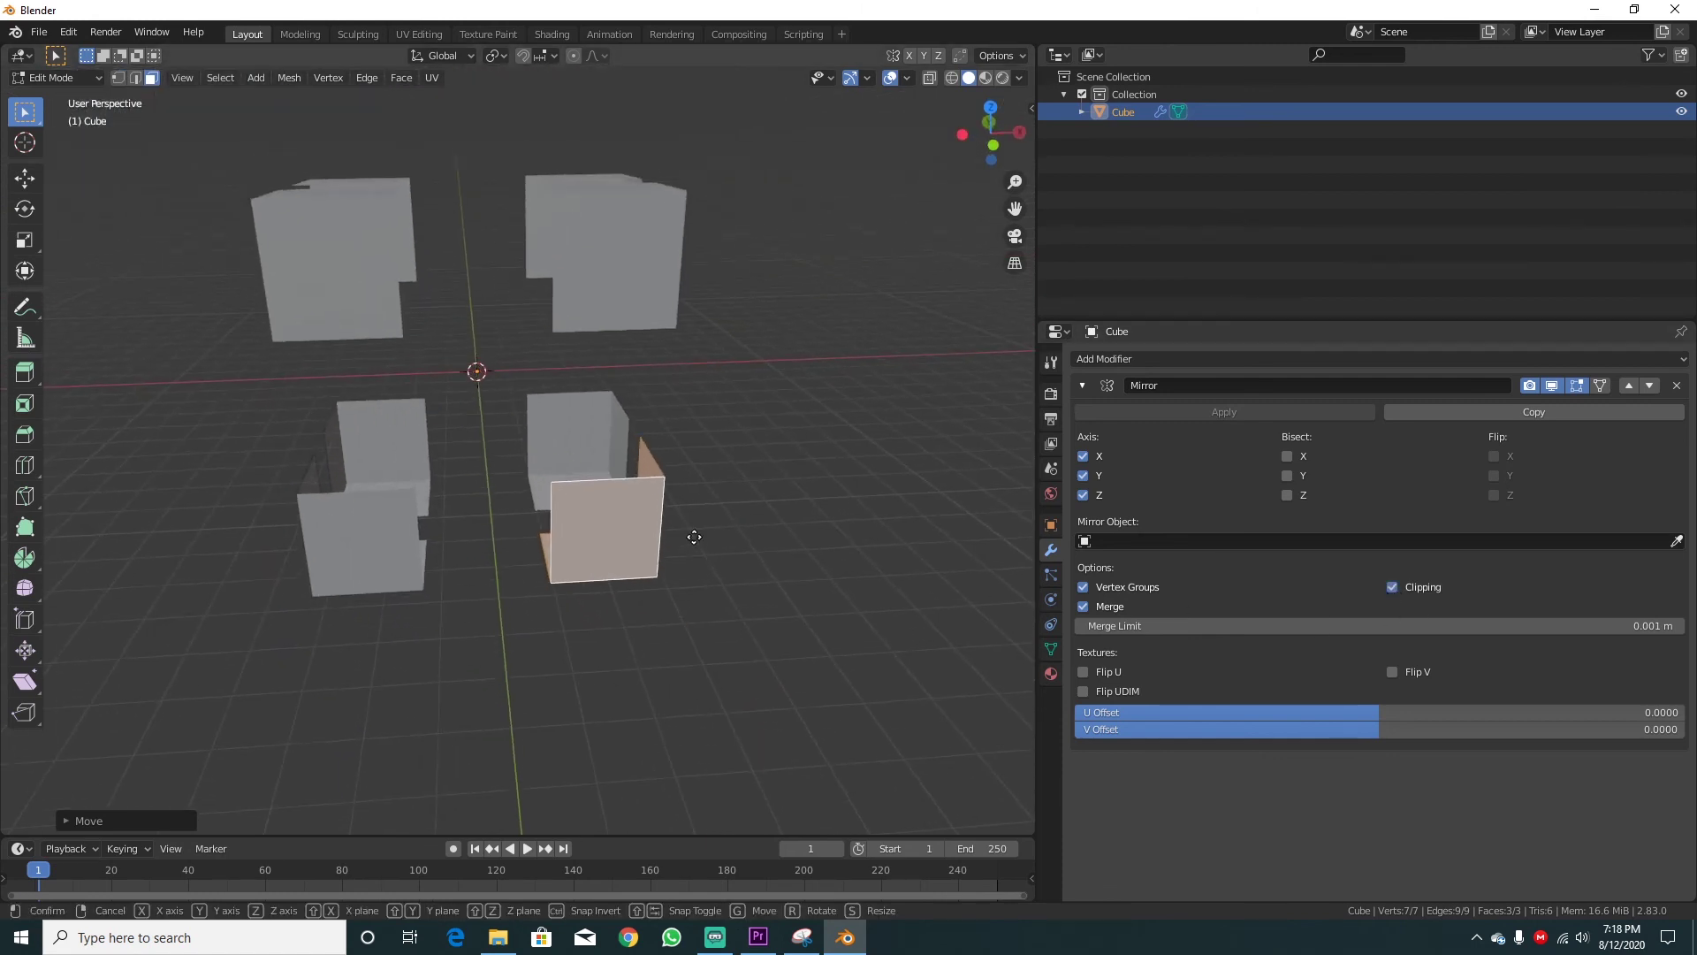
pyautogui.click(700, 512)
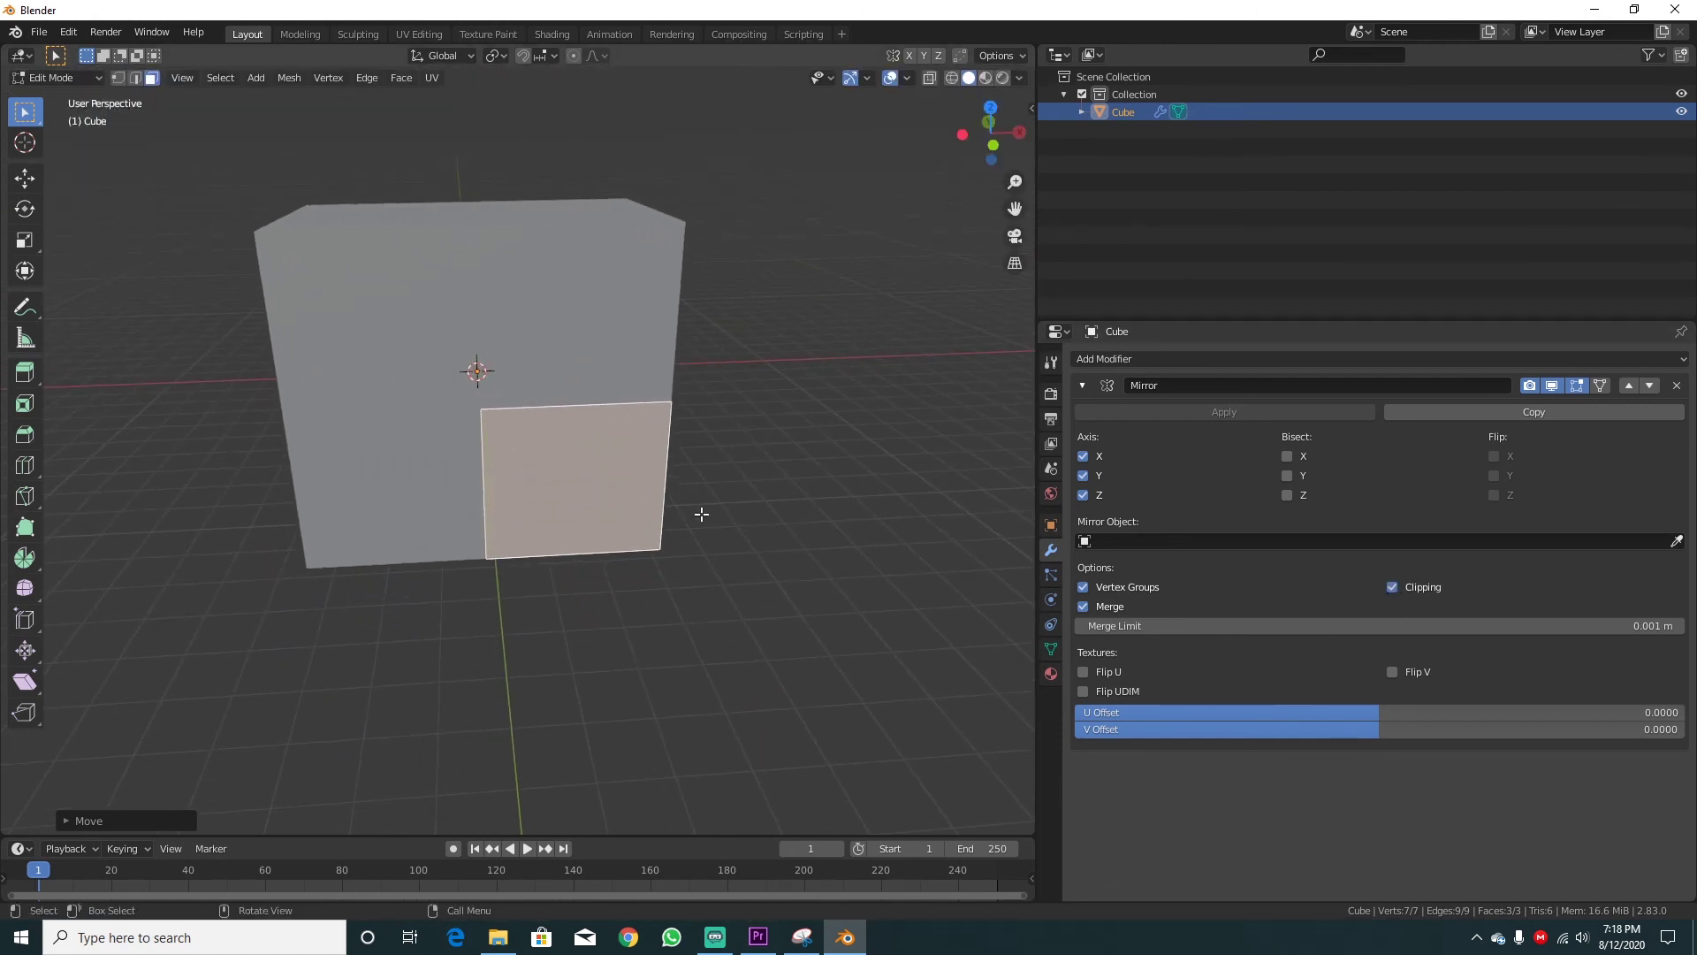
pyautogui.moveTo(908, 592); pyautogui.dragTo(786, 578, button='middle')
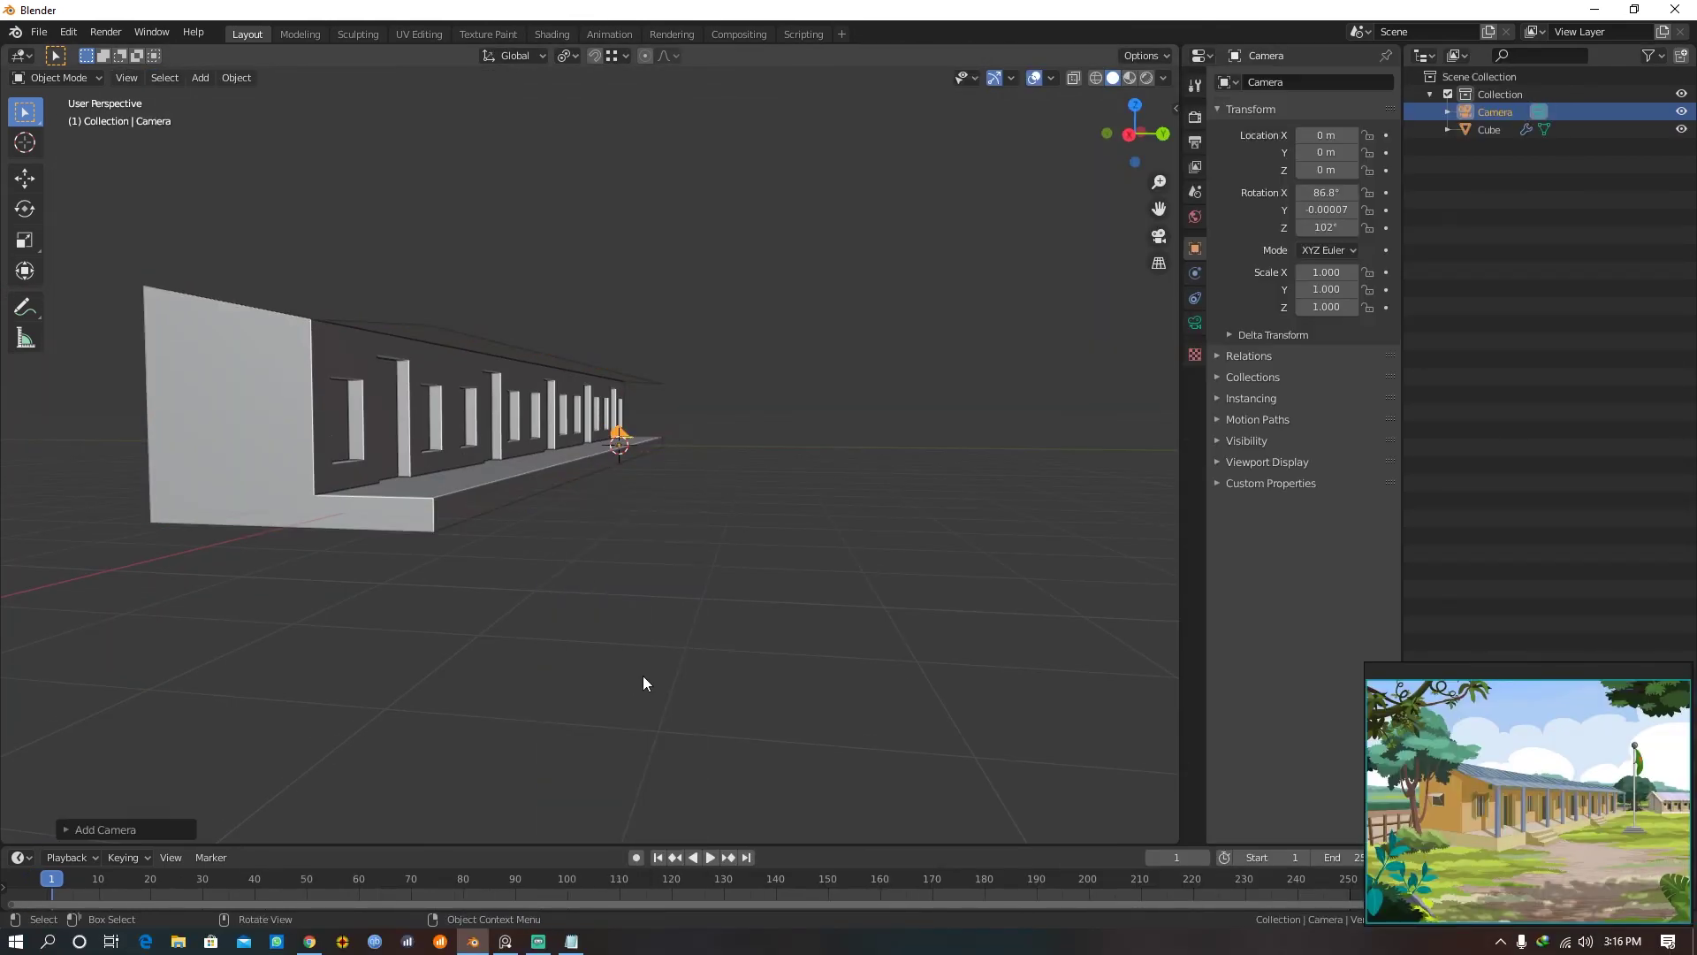
# View through the camera, save School Road.blend, and select the building
pyautogui.press('KP_0')
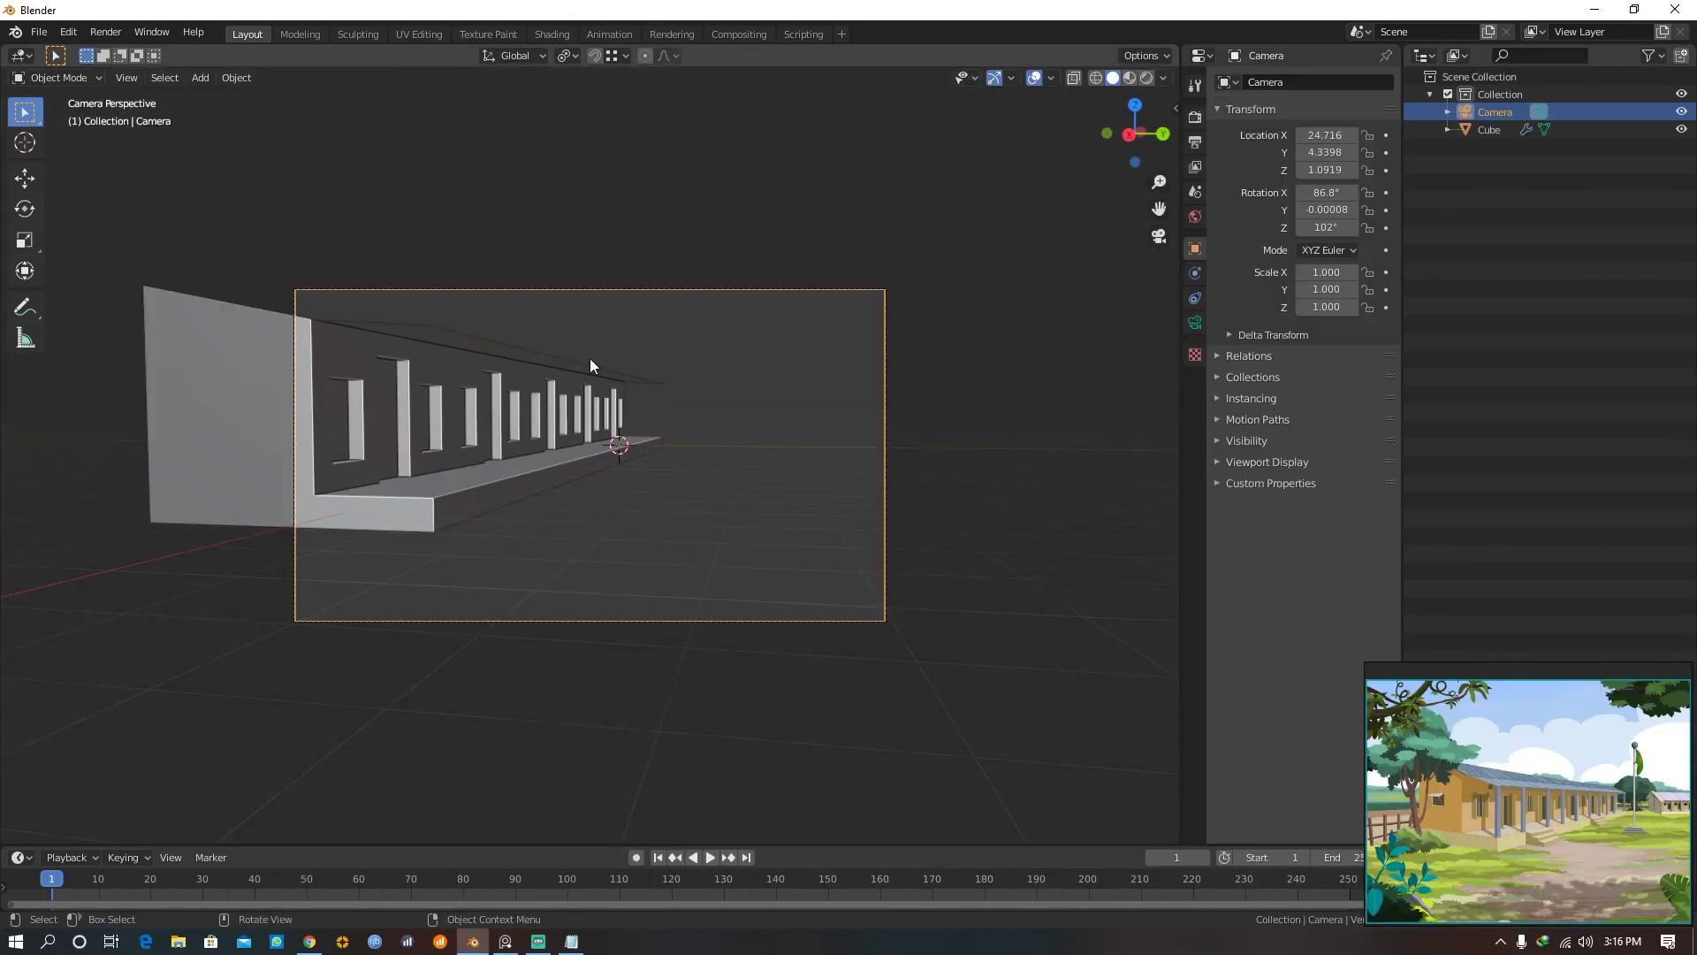
pyautogui.moveTo(636, 452)
pyautogui.mouseDown(button='middle')
pyautogui.moveTo(702, 573)
pyautogui.moveTo(681, 546)
pyautogui.mouseUp(button='middle')
pyautogui.hotkey('ctrl', 's')
pyautogui.press('Return')
pyautogui.click(752, 593)
pyautogui.moveTo(752, 593); pyautogui.dragTo(661, 572, button='middle')
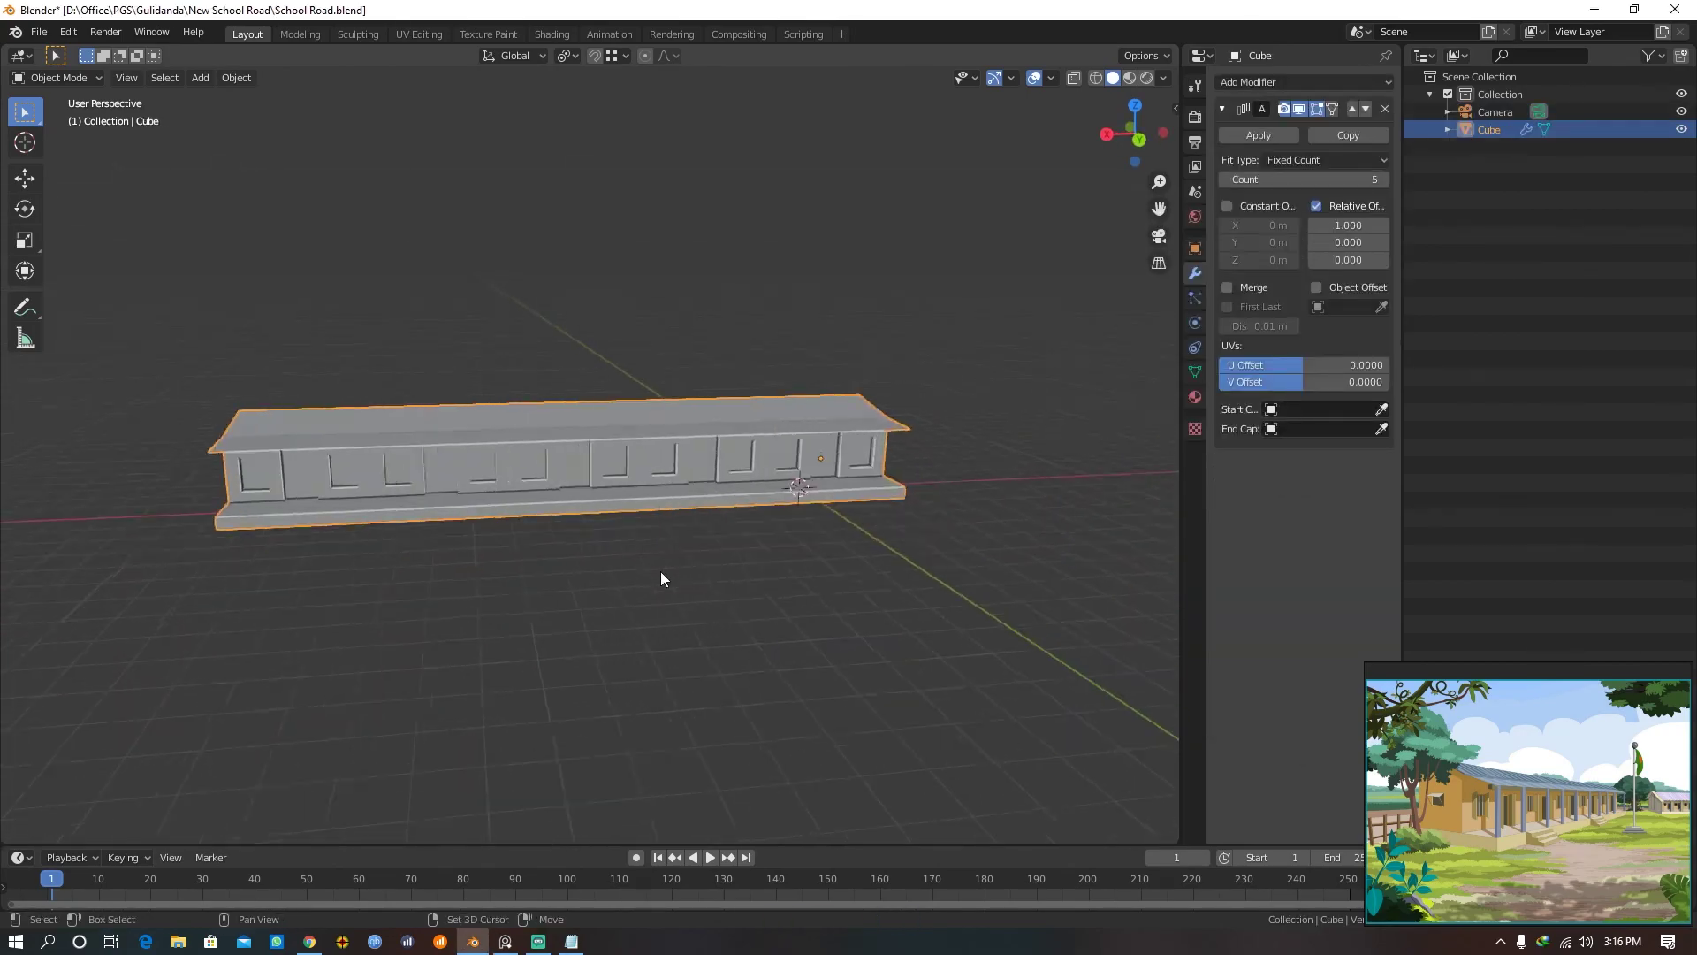